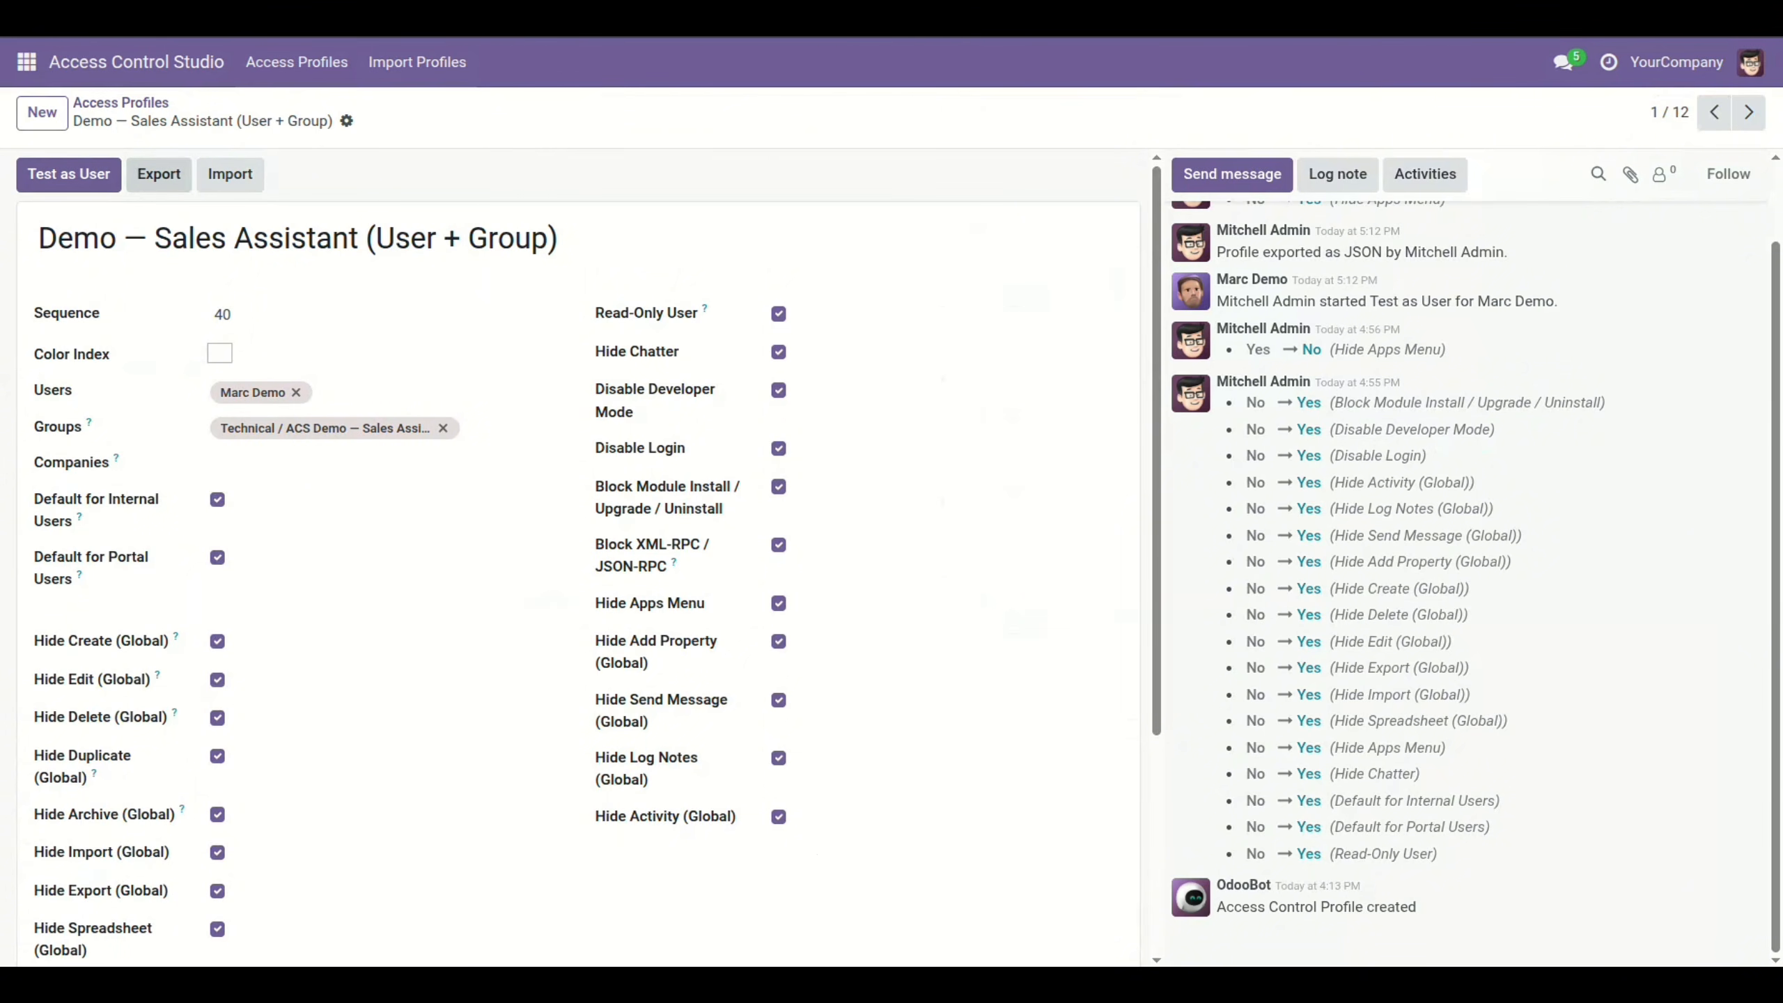
Step: Return from the profile to the access profiles overview and look at its list and activity views
{"action": "scroll", "coordinate": [576, 562], "scroll_direction": "down", "scroll_amount": 4}
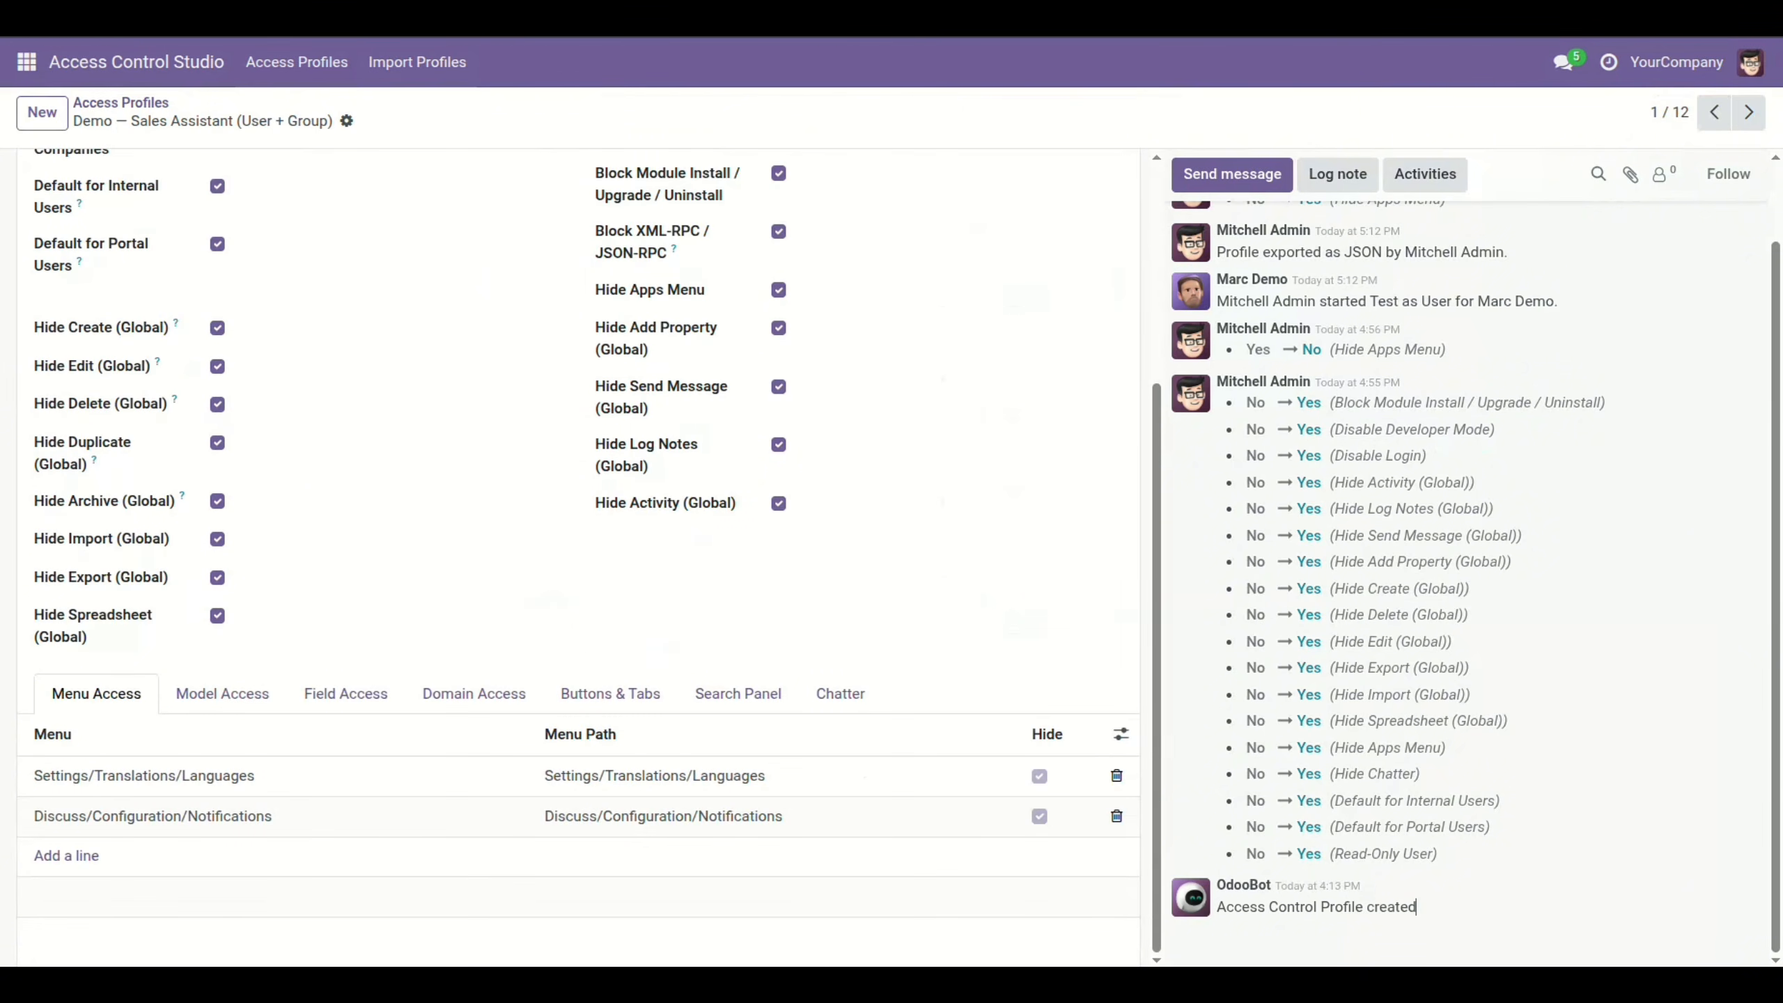
{"action": "scroll", "coordinate": [576, 562], "scroll_direction": "up", "scroll_amount": 4}
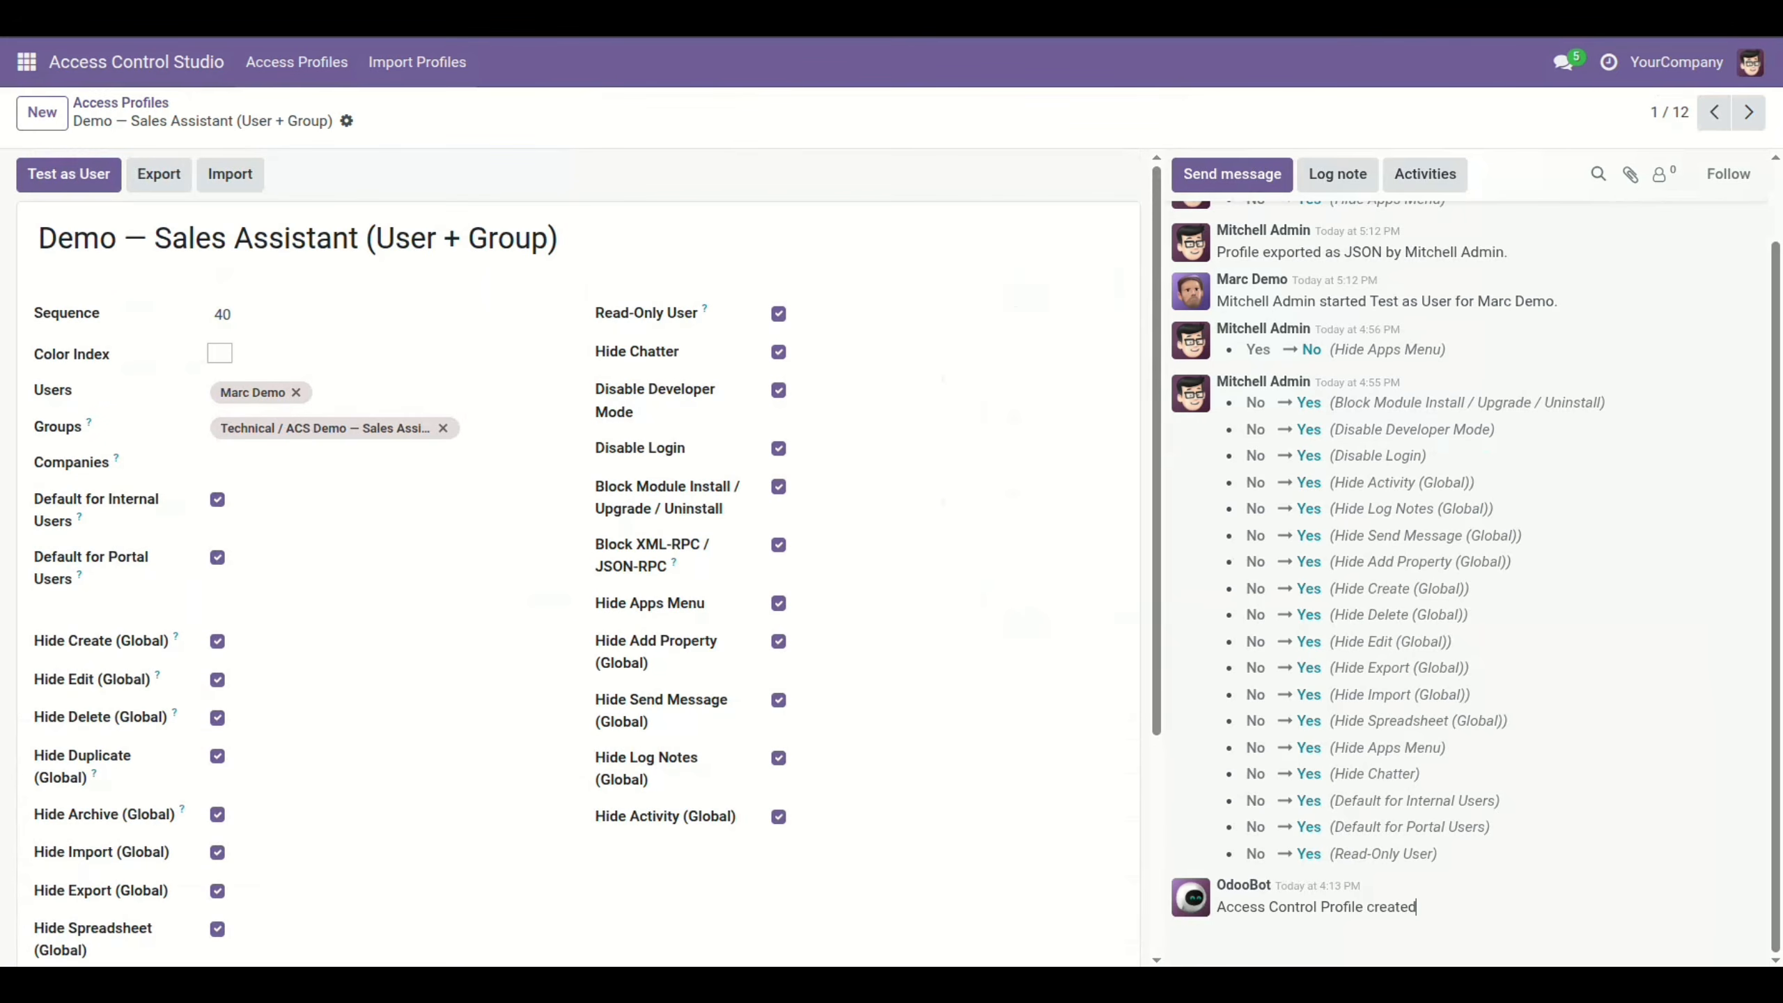
{"action": "scroll", "coordinate": [421, 468], "scroll_direction": "down", "scroll_amount": 4}
{"action": "left_click", "coordinate": [120, 103]}
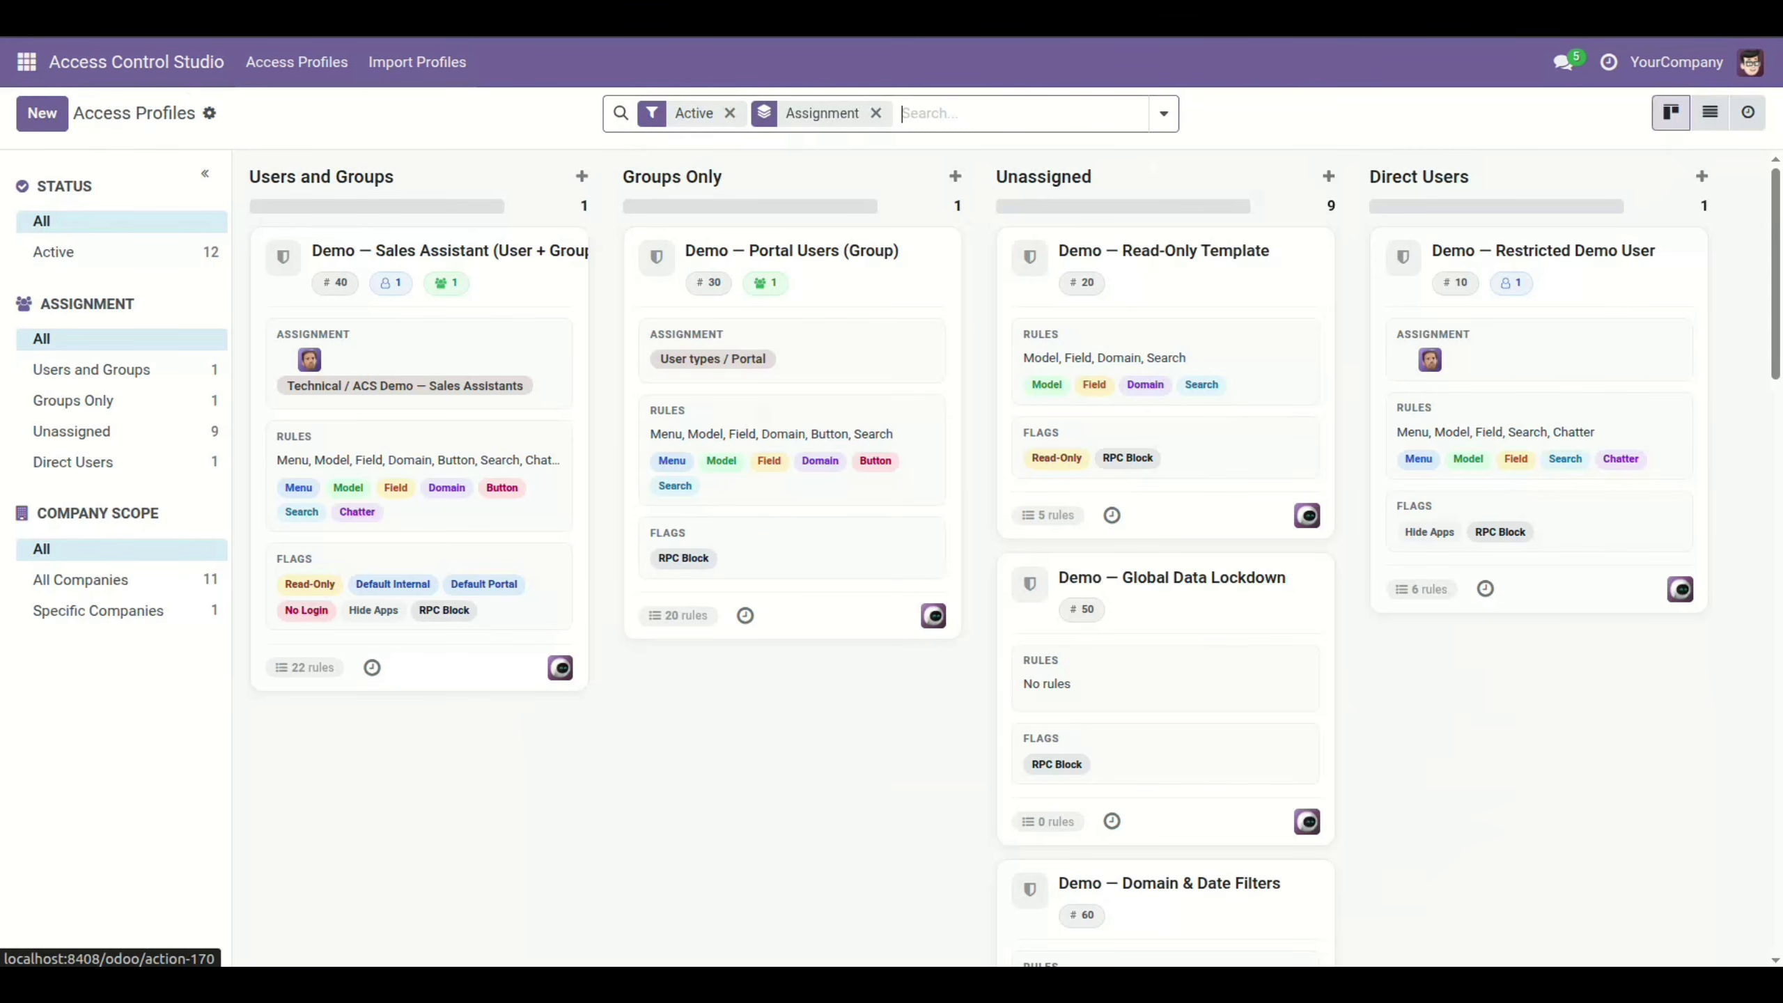
{"action": "left_click", "coordinate": [1711, 113]}
{"action": "left_click", "coordinate": [1749, 113]}
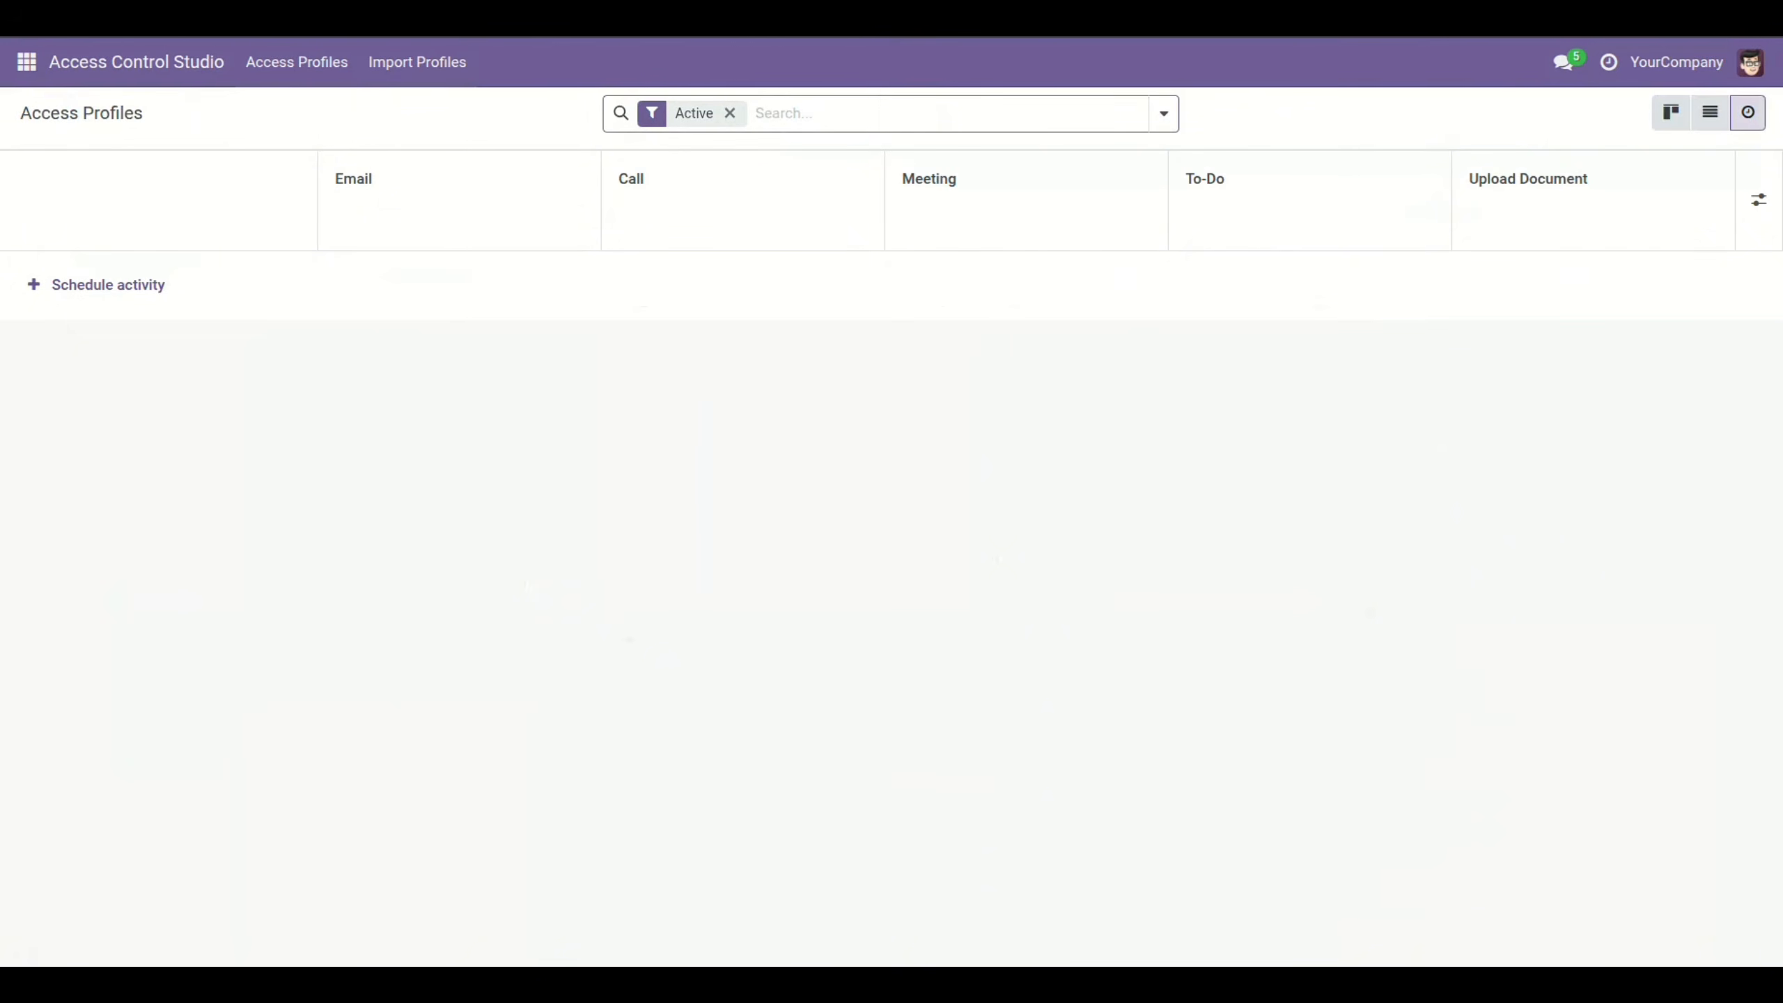
{"action": "left_click", "coordinate": [296, 62]}
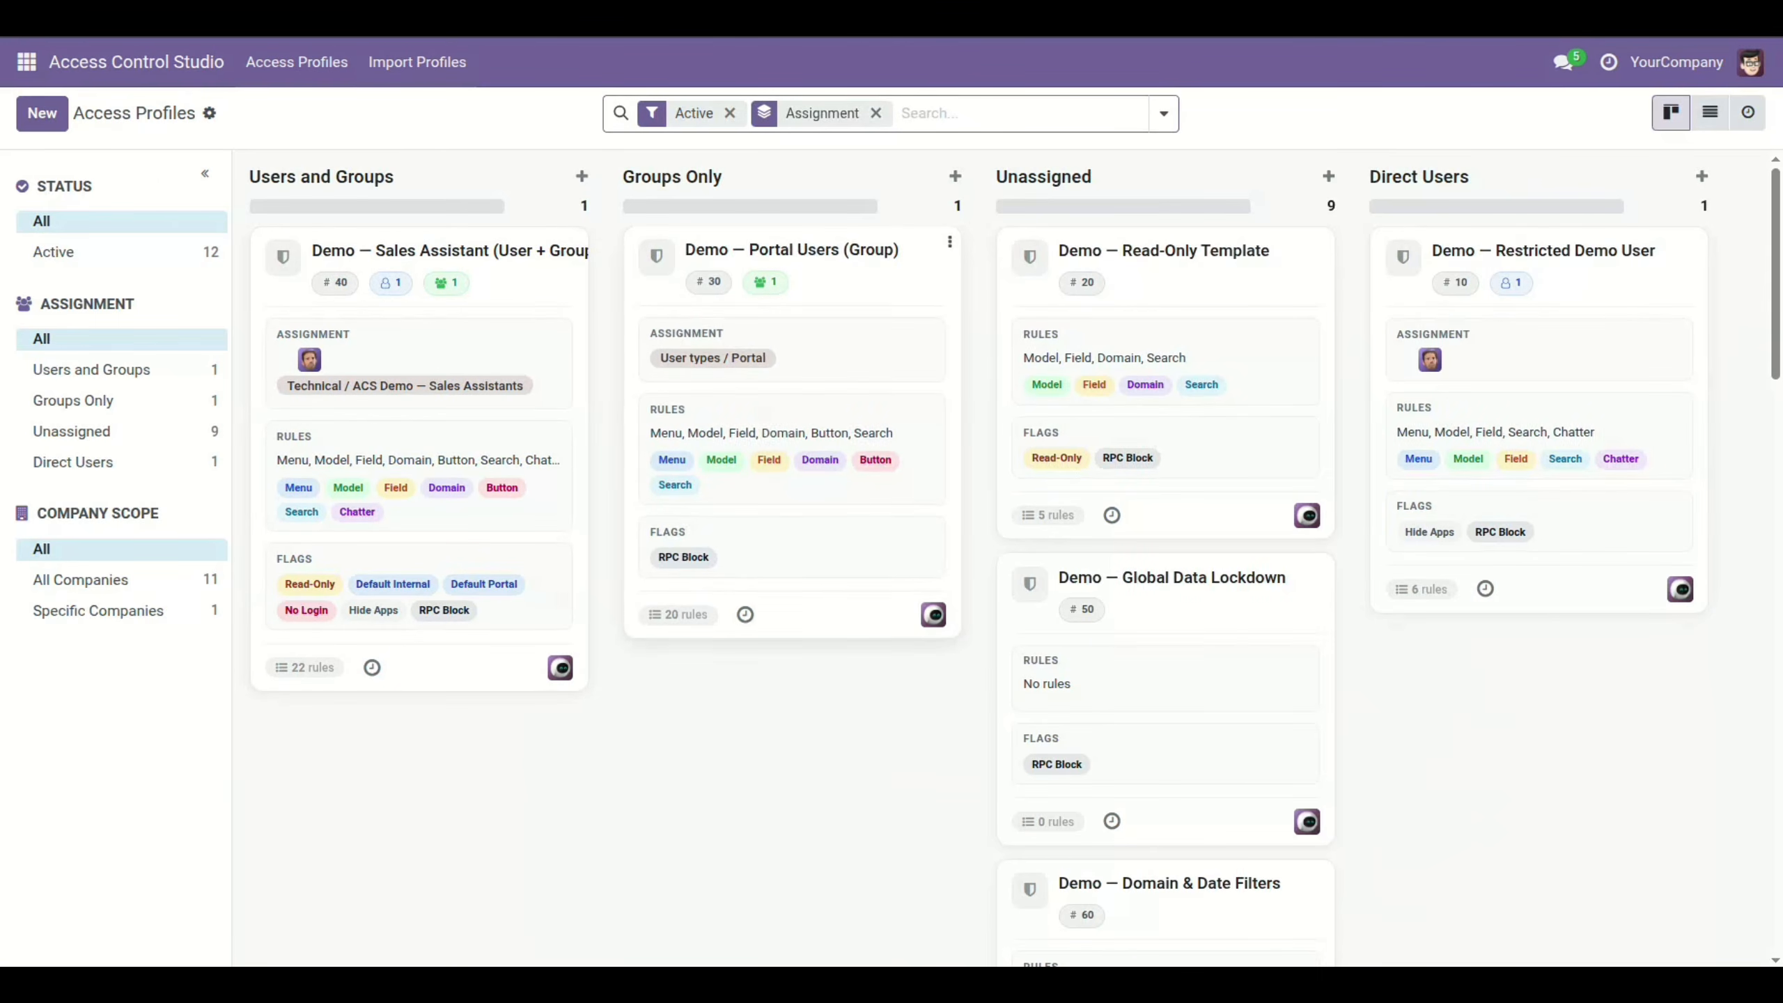
Step: Open the "Demo — Sales Assistant (User + Group)" profile and review its title, assignments and settings
{"action": "left_click", "coordinate": [435, 392]}
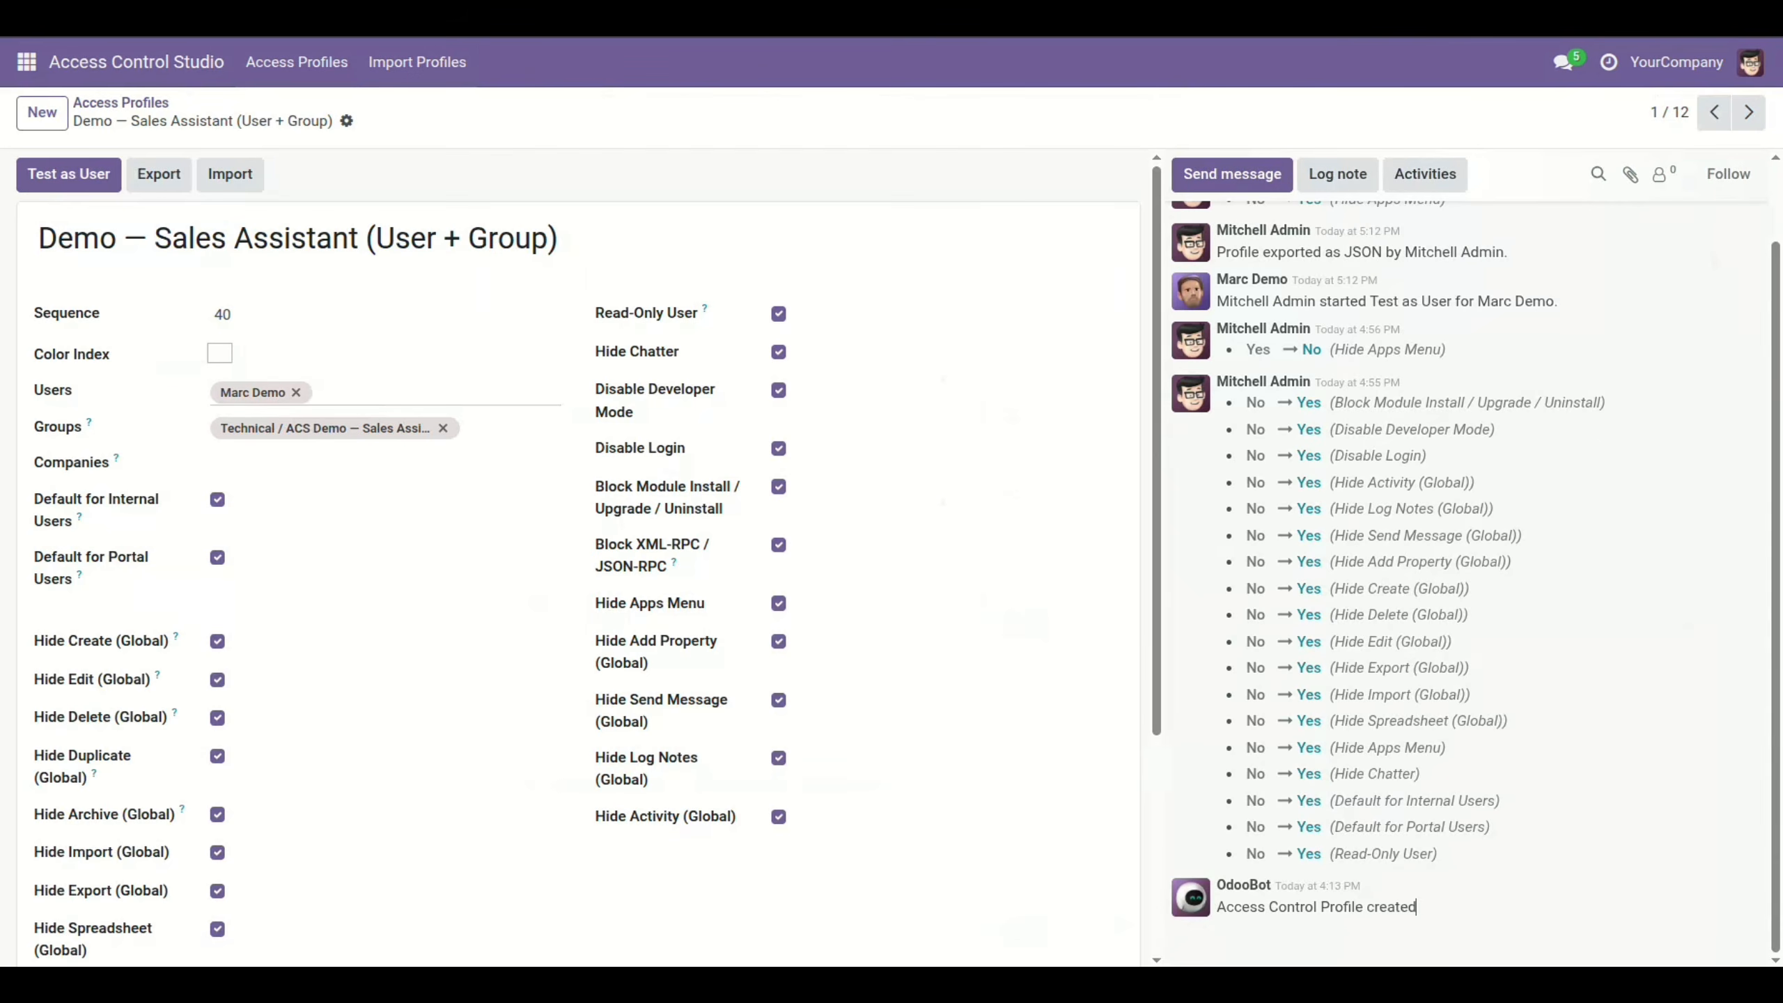
{"action": "left_click_drag", "start_coordinate": [37, 239], "coordinate": [559, 239]}
{"action": "left_click", "coordinate": [849, 239]}
{"action": "scroll", "coordinate": [579, 555], "scroll_direction": "down", "scroll_amount": 3}
{"action": "scroll", "coordinate": [579, 555], "scroll_direction": "up", "scroll_amount": 3}
{"action": "scroll", "coordinate": [578, 555], "scroll_direction": "down", "scroll_amount": 3}
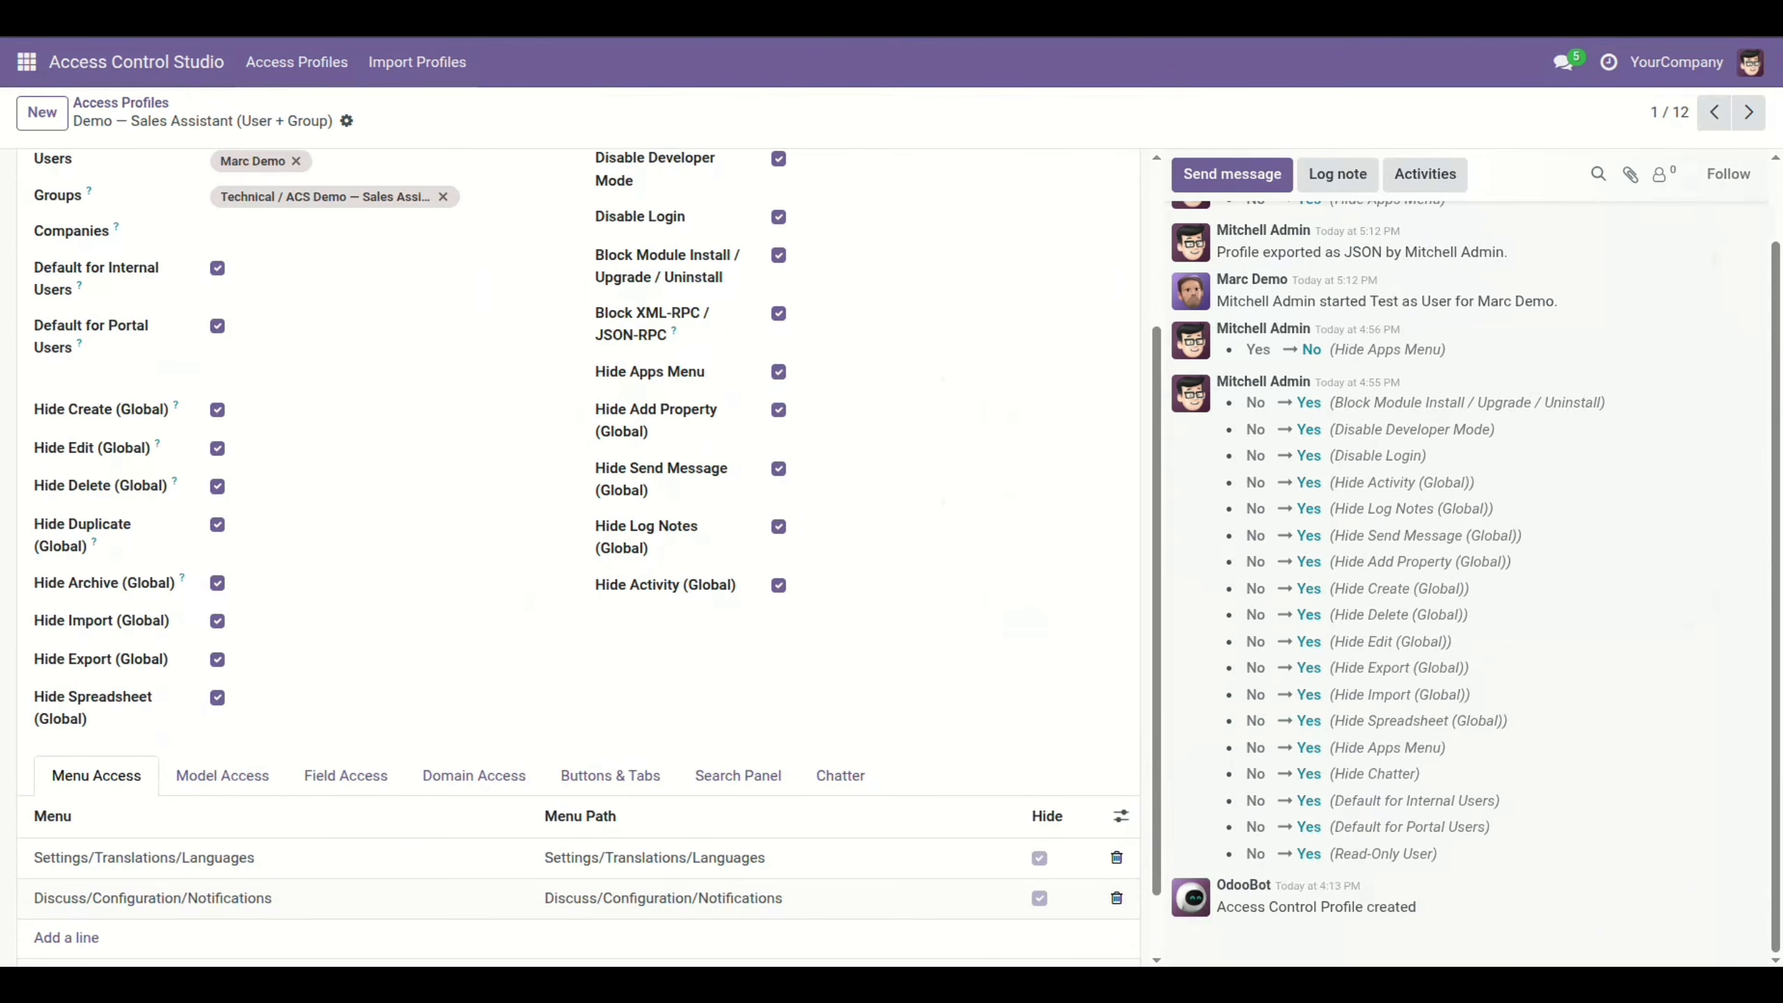
{"action": "scroll", "coordinate": [579, 555], "scroll_direction": "up", "scroll_amount": 3}
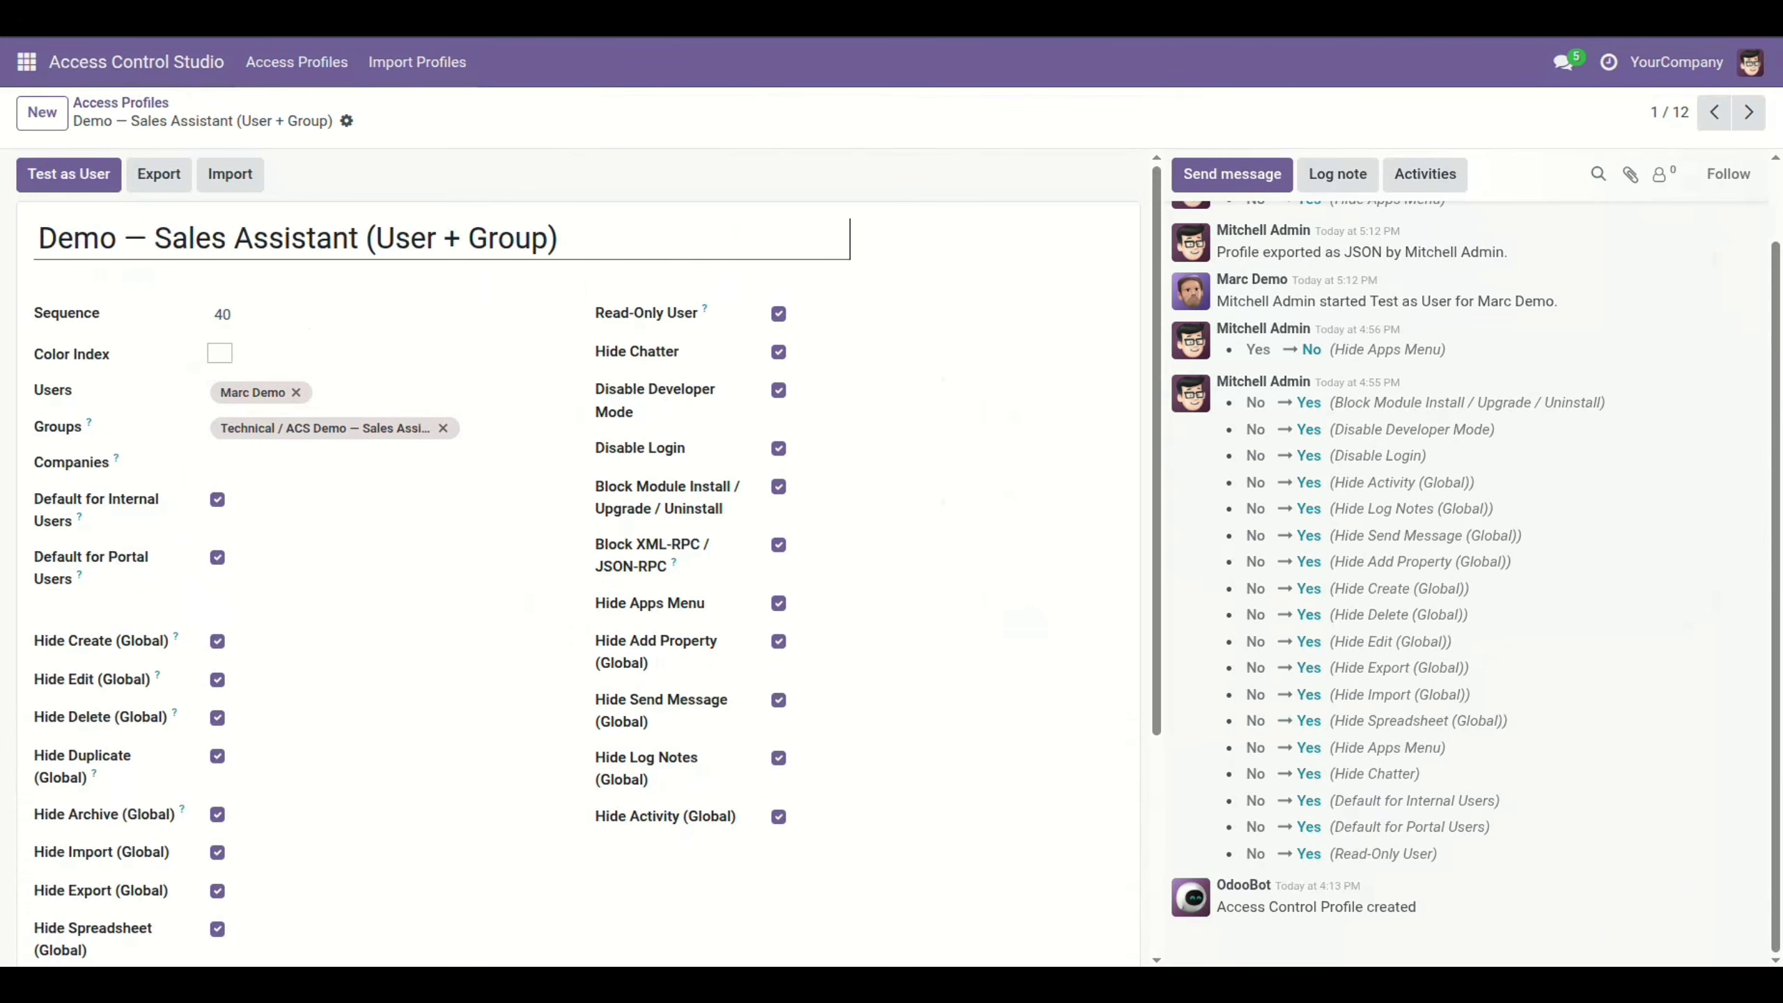
Step: Add YourCompany to the profile's Companies
{"action": "left_click", "coordinate": [295, 464]}
{"action": "left_click", "coordinate": [280, 497]}
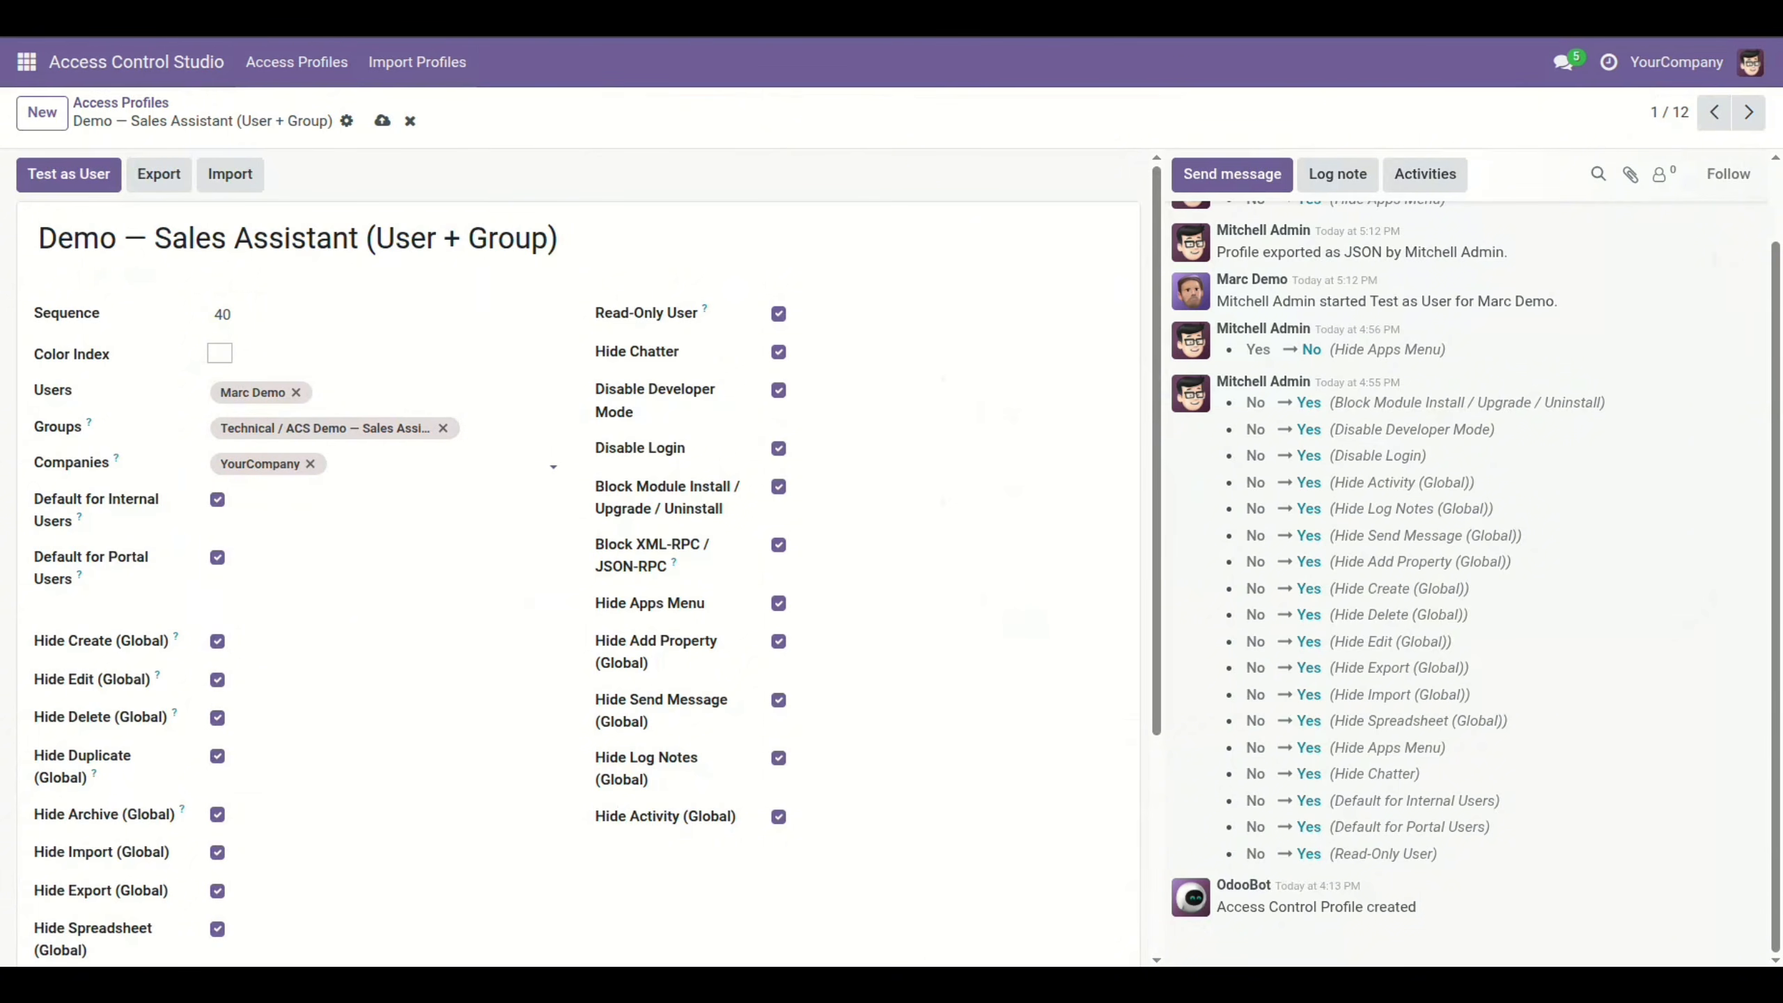
{"action": "key", "text": "Tab"}
{"action": "key", "text": "Tab"}
Step: Examine the profile's assignment fields, default user options and global restriction settings
{"action": "scroll", "coordinate": [578, 557], "scroll_direction": "down", "scroll_amount": 2}
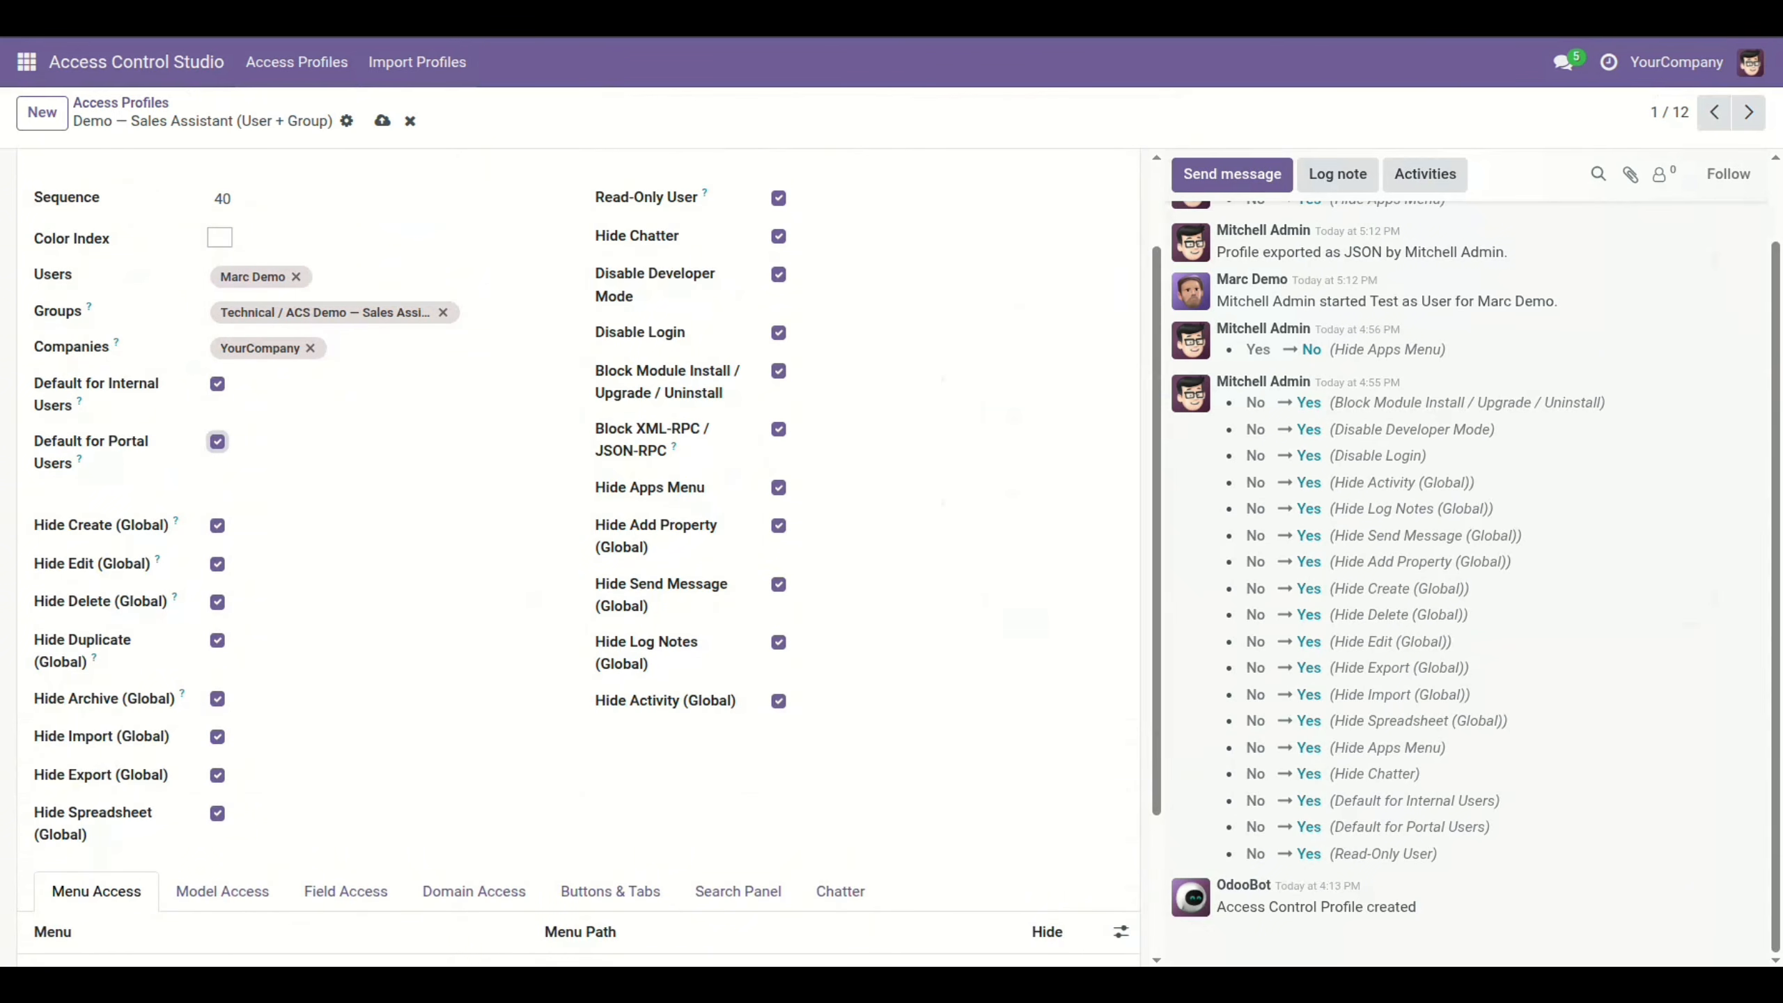
{"action": "scroll", "coordinate": [578, 557], "scroll_direction": "up", "scroll_amount": 2}
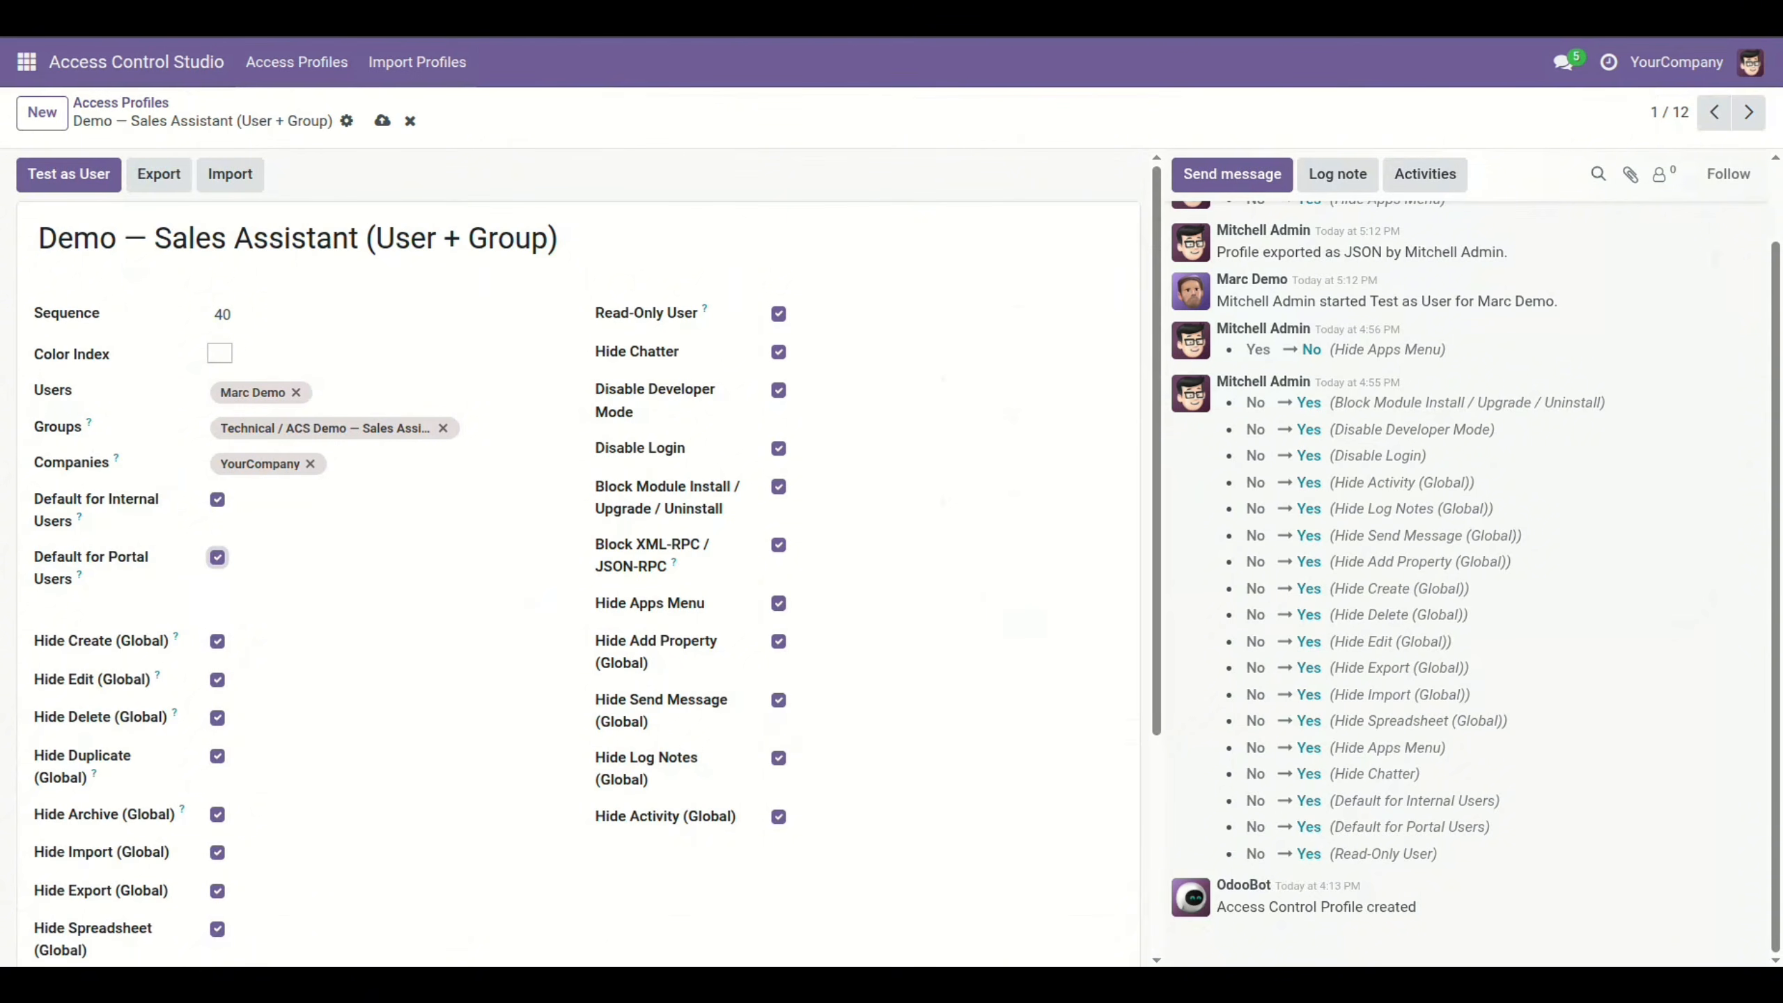
{"action": "scroll", "coordinate": [579, 556], "scroll_direction": "down", "scroll_amount": 5}
{"action": "scroll", "coordinate": [578, 557], "scroll_direction": "up", "scroll_amount": 5}
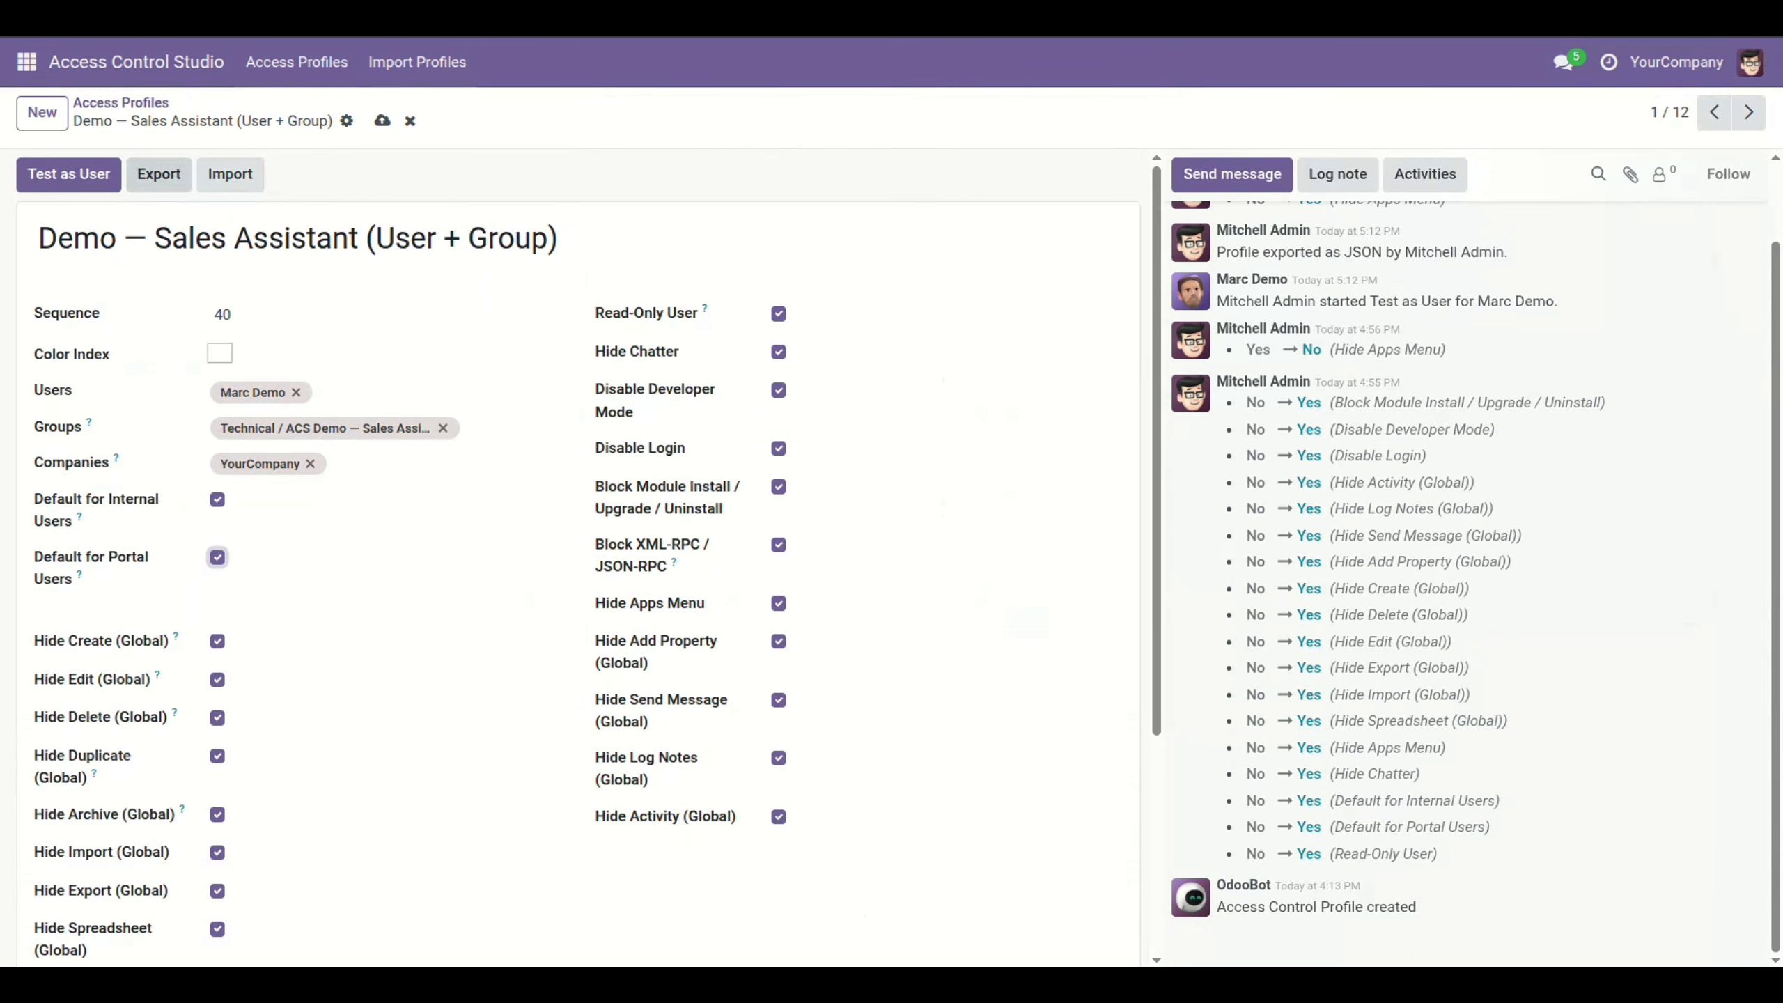
{"action": "scroll", "coordinate": [295, 279], "scroll_direction": "down", "scroll_amount": 1}
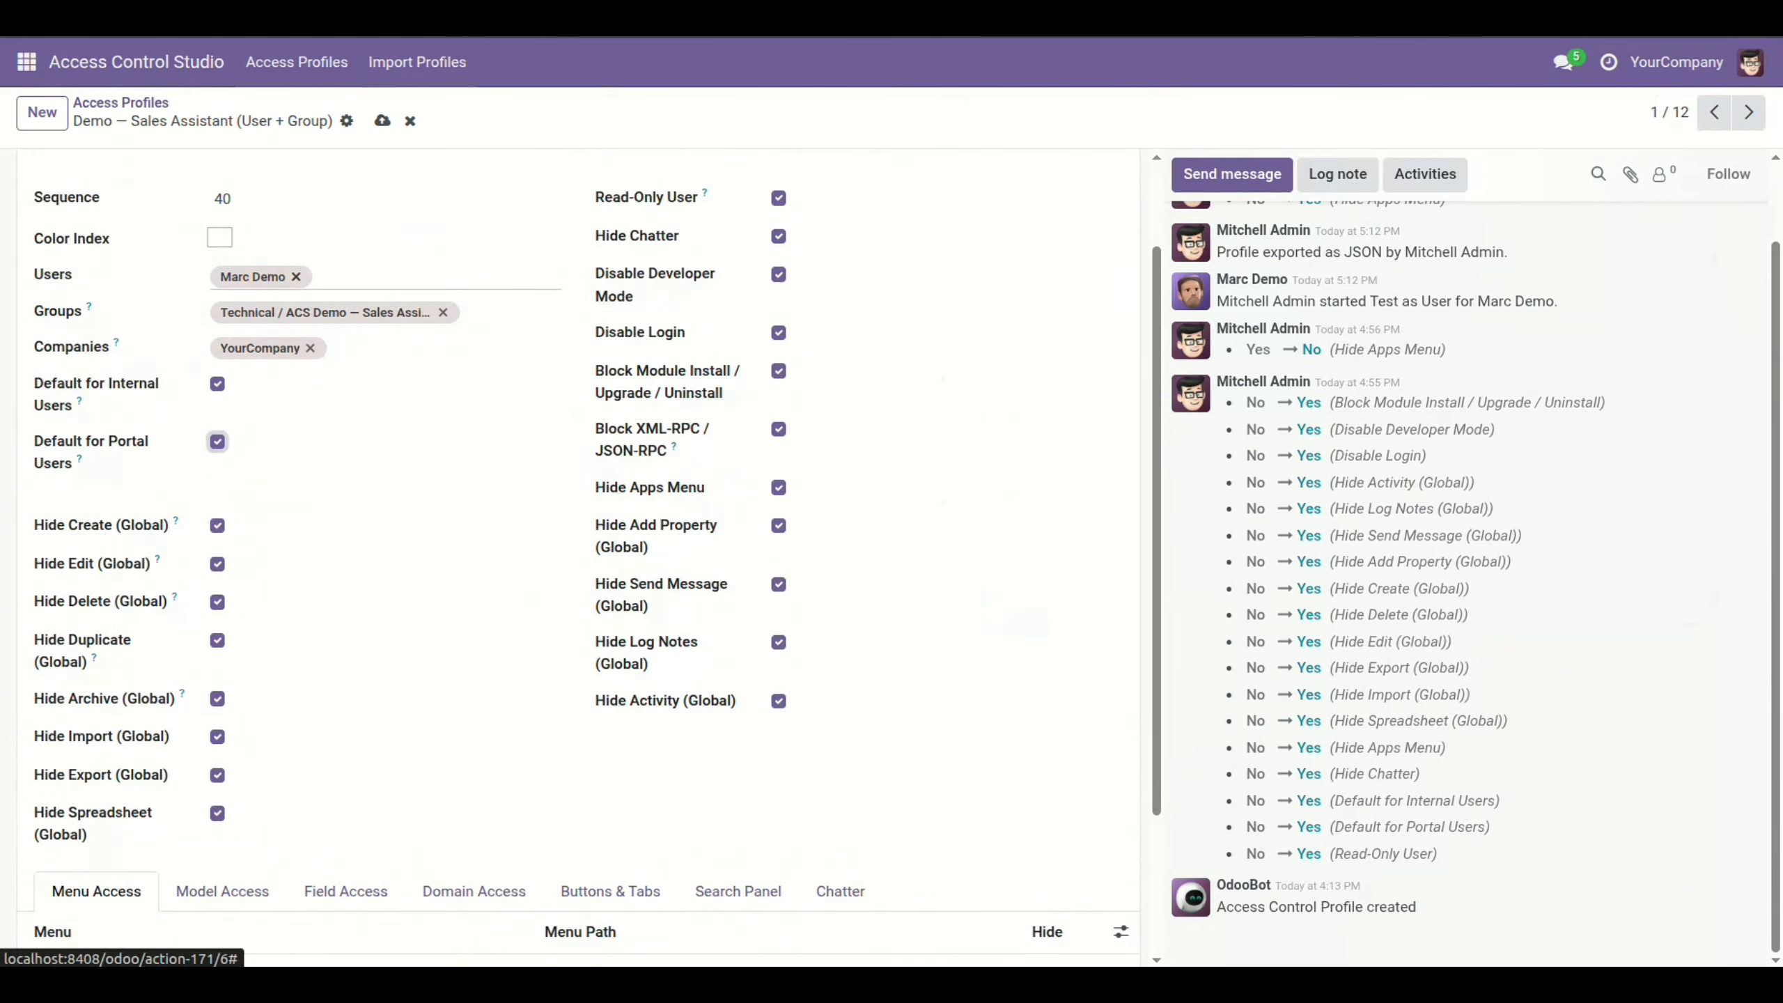
{"action": "scroll", "coordinate": [295, 278], "scroll_direction": "up", "scroll_amount": 1}
{"action": "scroll", "coordinate": [588, 556], "scroll_direction": "up", "scroll_amount": 1}
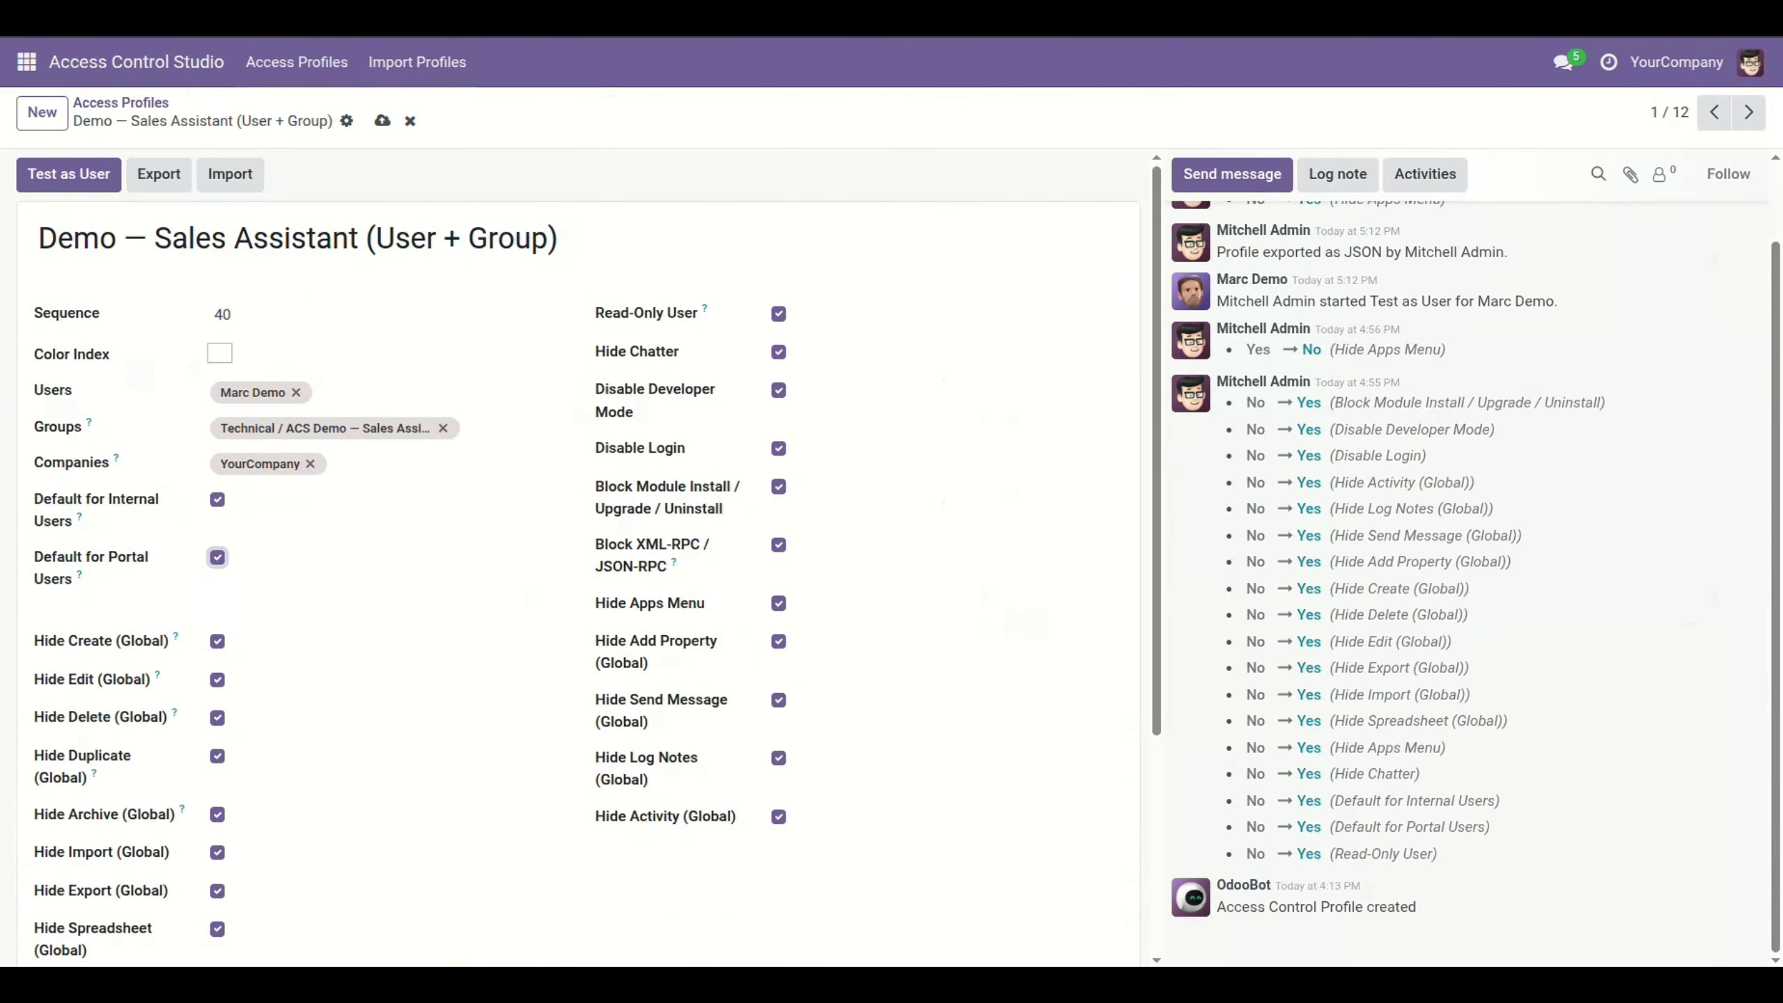
{"action": "scroll", "coordinate": [588, 556], "scroll_direction": "down", "scroll_amount": 1}
{"action": "scroll", "coordinate": [588, 555], "scroll_direction": "up", "scroll_amount": 1}
Step: Switch the Read-Only User and Hide Chatter options off and back on
{"action": "left_click", "coordinate": [779, 314]}
{"action": "left_click", "coordinate": [778, 315]}
{"action": "left_click", "coordinate": [779, 352]}
{"action": "left_click", "coordinate": [779, 352]}
{"action": "left_click", "coordinate": [779, 314]}
{"action": "left_click", "coordinate": [779, 314]}
{"action": "scroll", "coordinate": [575, 562], "scroll_direction": "down", "scroll_amount": 3}
{"action": "scroll", "coordinate": [575, 562], "scroll_direction": "up", "scroll_amount": 3}
{"action": "left_click", "coordinate": [779, 352]}
{"action": "left_click", "coordinate": [779, 352]}
Step: Switch Disable Developer Mode, Disable Login and Block Module Install / Upgrade / Uninstall off and back on
{"action": "left_click", "coordinate": [778, 390]}
{"action": "left_click", "coordinate": [779, 391]}
{"action": "left_click", "coordinate": [779, 448]}
{"action": "left_click", "coordinate": [779, 448]}
{"action": "left_click", "coordinate": [779, 487]}
{"action": "left_click", "coordinate": [779, 487]}
Step: Switch Block XML-RPC / JSON-RPC, Hide Apps Menu and Hide Add Property (Global) off and back on
{"action": "scroll", "coordinate": [575, 562], "scroll_direction": "down", "scroll_amount": 2}
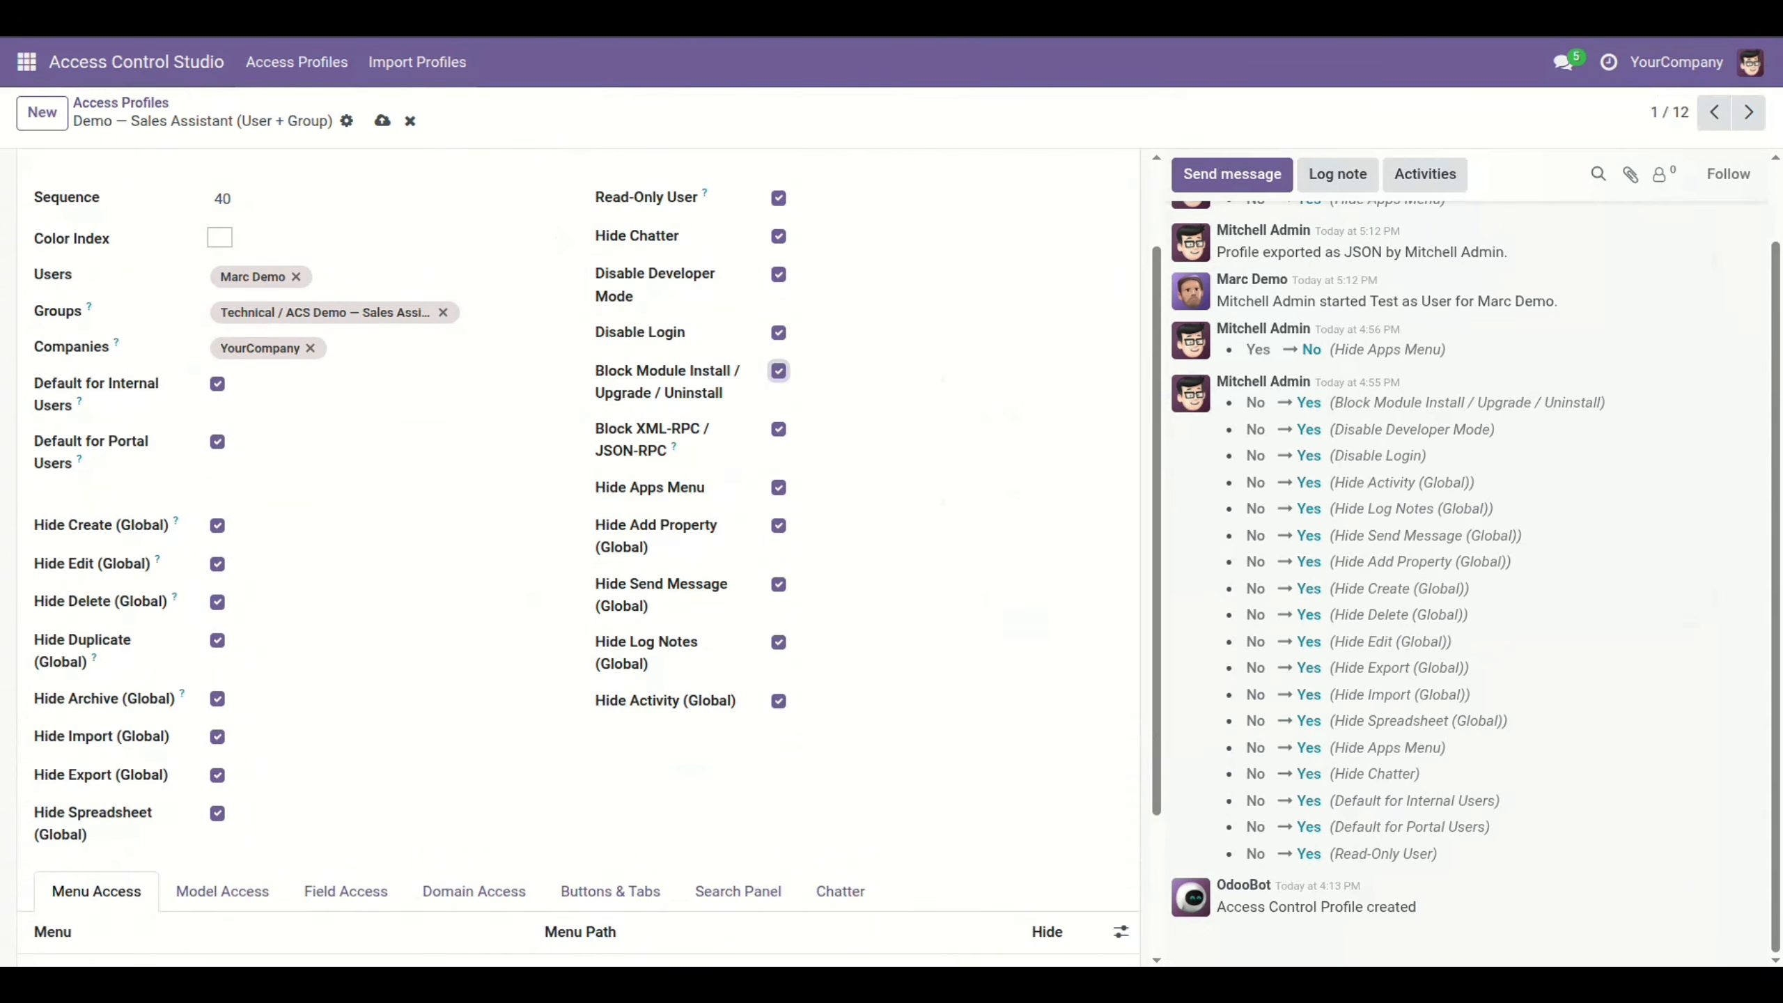
{"action": "left_click", "coordinate": [779, 429]}
{"action": "left_click", "coordinate": [779, 428]}
{"action": "left_click", "coordinate": [778, 488]}
{"action": "left_click", "coordinate": [779, 487]}
{"action": "left_click", "coordinate": [779, 525]}
{"action": "left_click", "coordinate": [779, 525]}
{"action": "left_click", "coordinate": [779, 487]}
{"action": "left_click", "coordinate": [779, 487]}
Step: Examine the remaining global hide options and the access rule sections of the profile
{"action": "scroll", "coordinate": [576, 555], "scroll_direction": "down", "scroll_amount": 2}
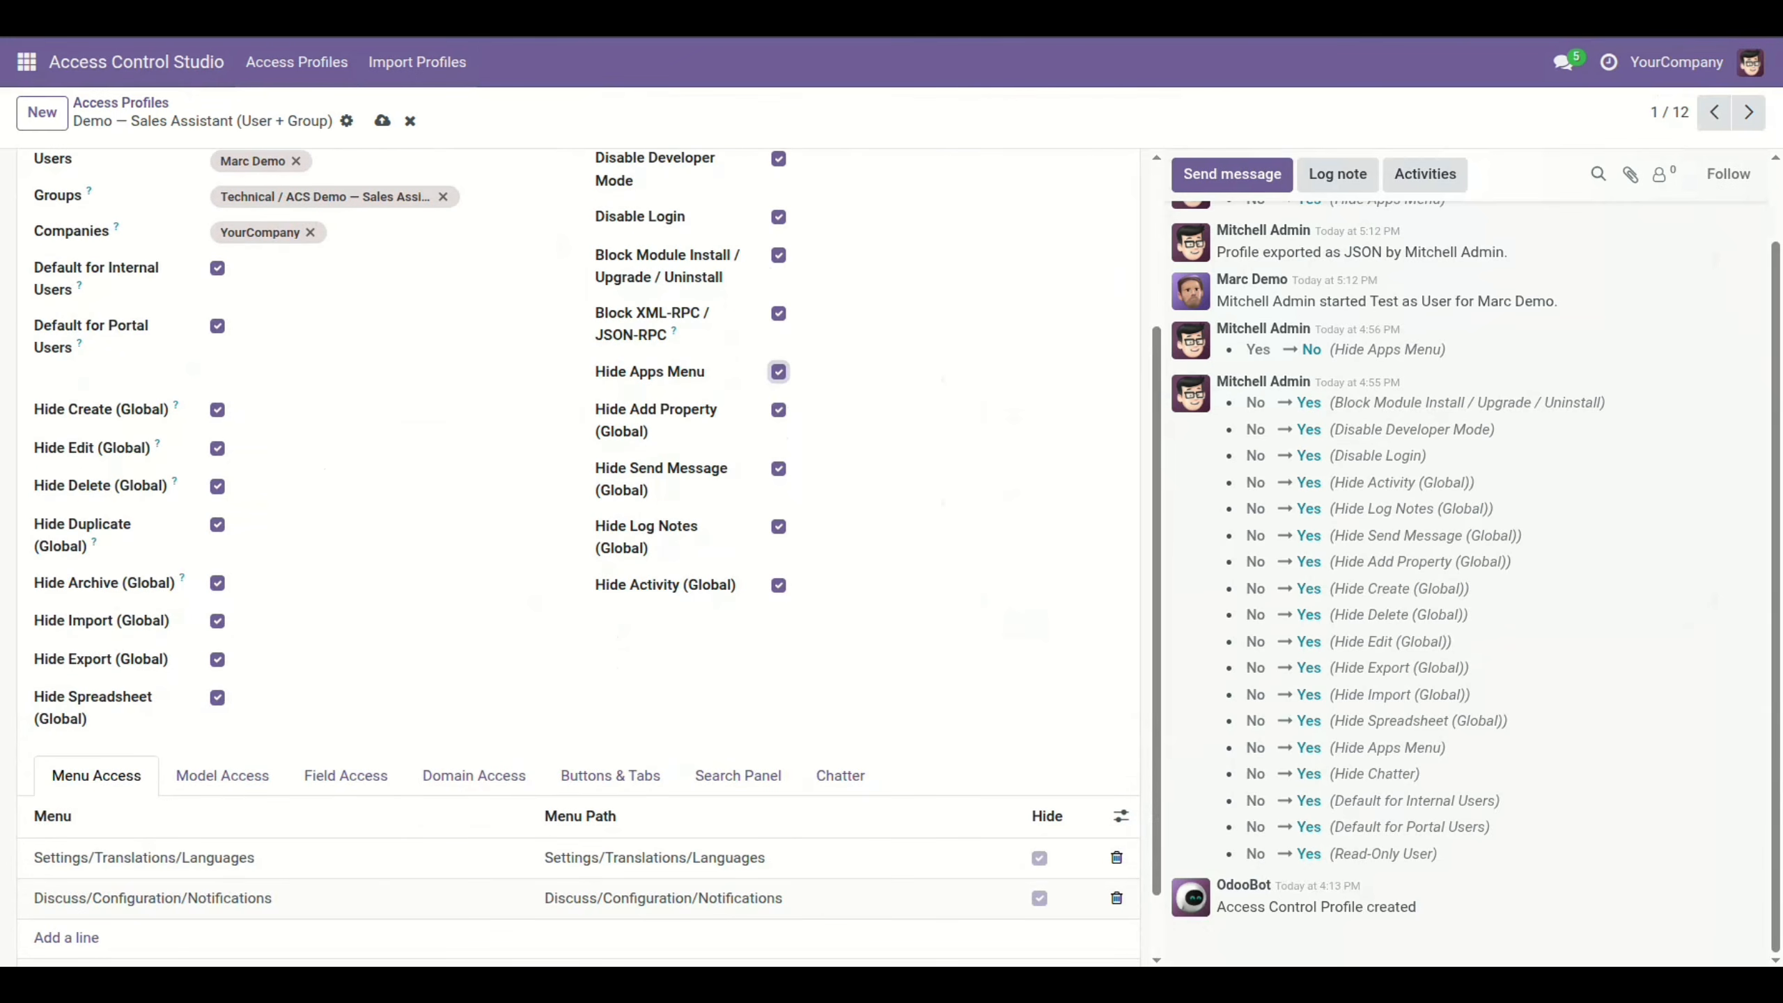
{"action": "scroll", "coordinate": [576, 556], "scroll_direction": "up", "scroll_amount": 2}
{"action": "scroll", "coordinate": [575, 555], "scroll_direction": "down", "scroll_amount": 2}
{"action": "scroll", "coordinate": [575, 555], "scroll_direction": "down", "scroll_amount": 2}
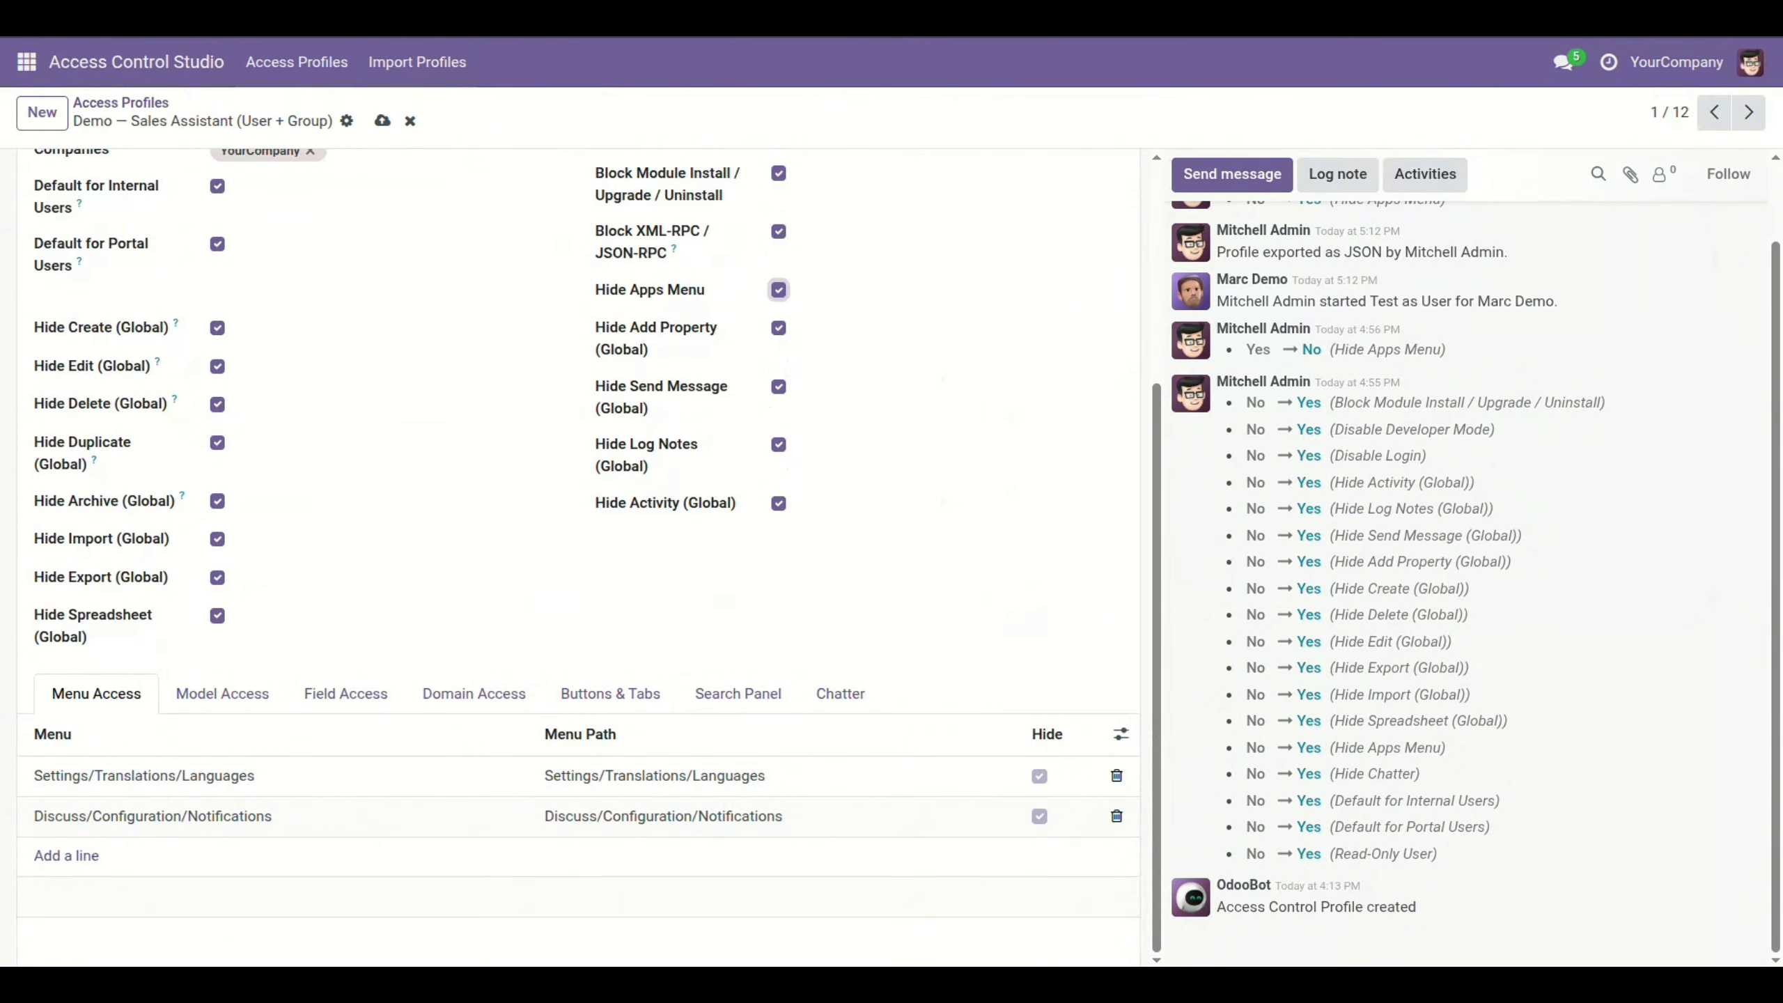
{"action": "scroll", "coordinate": [575, 555], "scroll_direction": "up", "scroll_amount": 5}
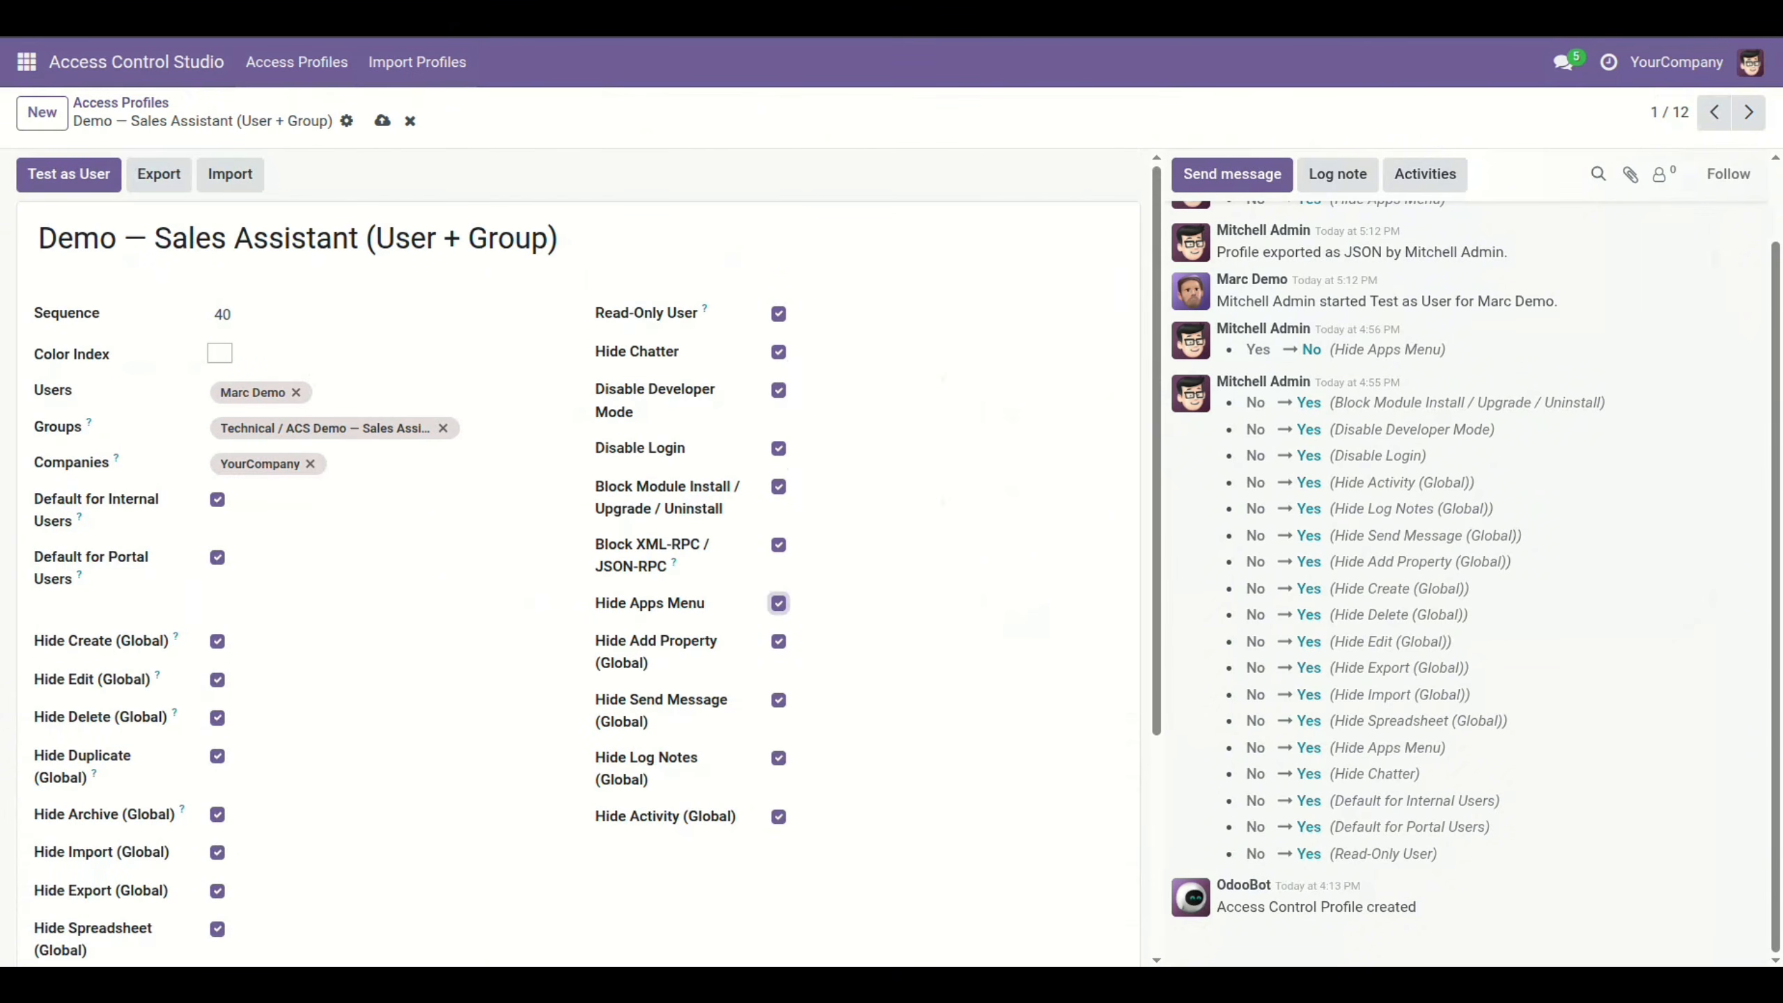
{"action": "scroll", "coordinate": [575, 555], "scroll_direction": "down", "scroll_amount": 3}
{"action": "scroll", "coordinate": [576, 556], "scroll_direction": "up", "scroll_amount": 4}
{"action": "scroll", "coordinate": [576, 555], "scroll_direction": "down", "scroll_amount": 4}
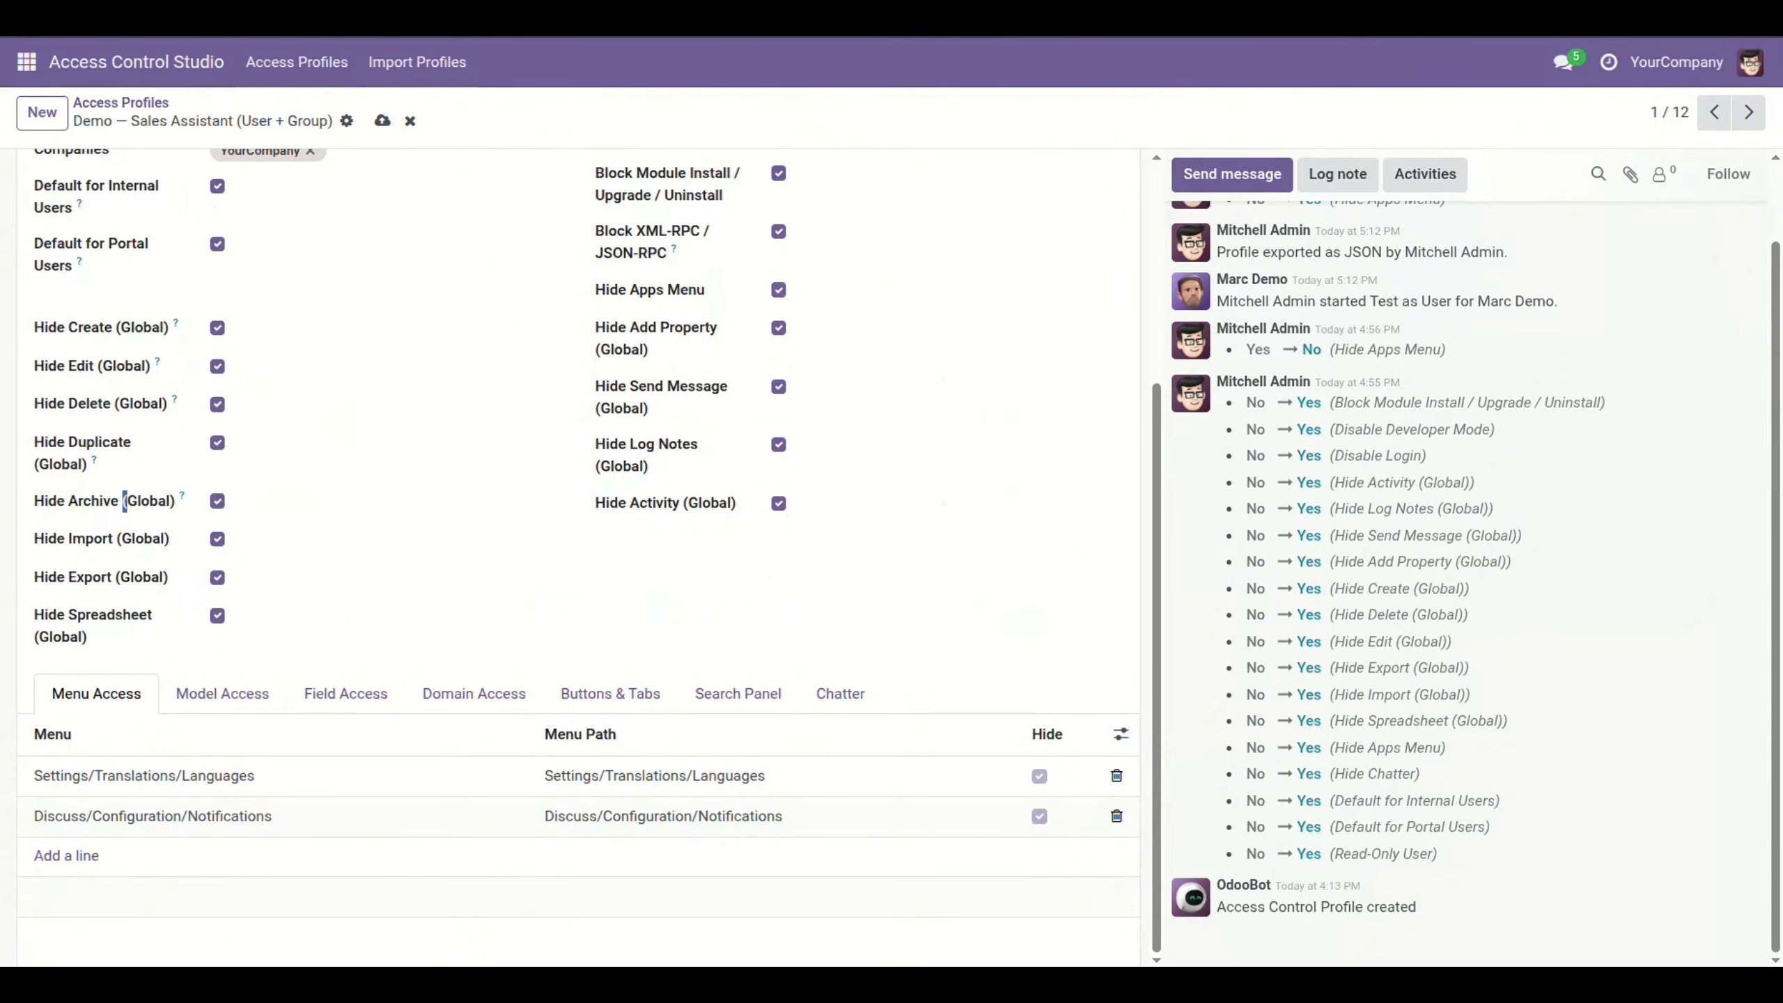
Step: Switch Hide Export (Global) and Hide Spreadsheet (Global) off and back on
{"action": "left_click", "coordinate": [216, 577]}
{"action": "left_click", "coordinate": [217, 577]}
{"action": "left_click", "coordinate": [217, 615]}
{"action": "left_click", "coordinate": [217, 615]}
{"action": "scroll", "coordinate": [217, 615], "scroll_direction": "up", "scroll_amount": 4}
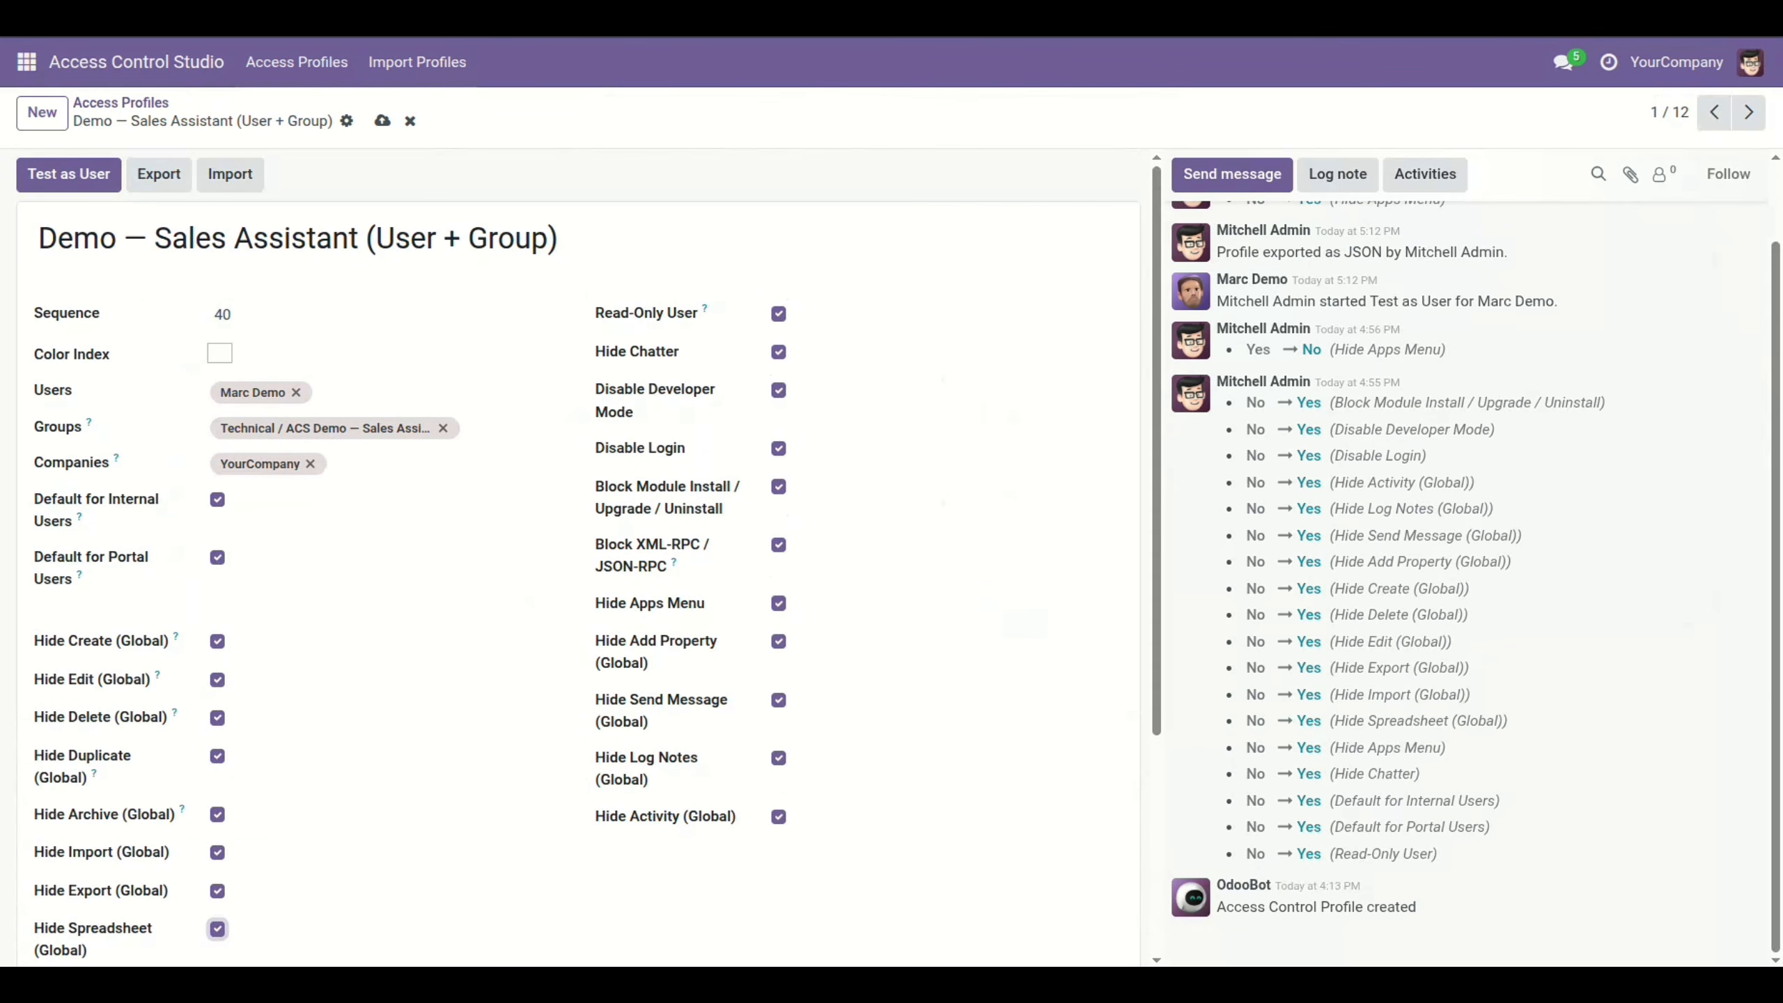
{"action": "scroll", "coordinate": [217, 615], "scroll_direction": "down", "scroll_amount": 4}
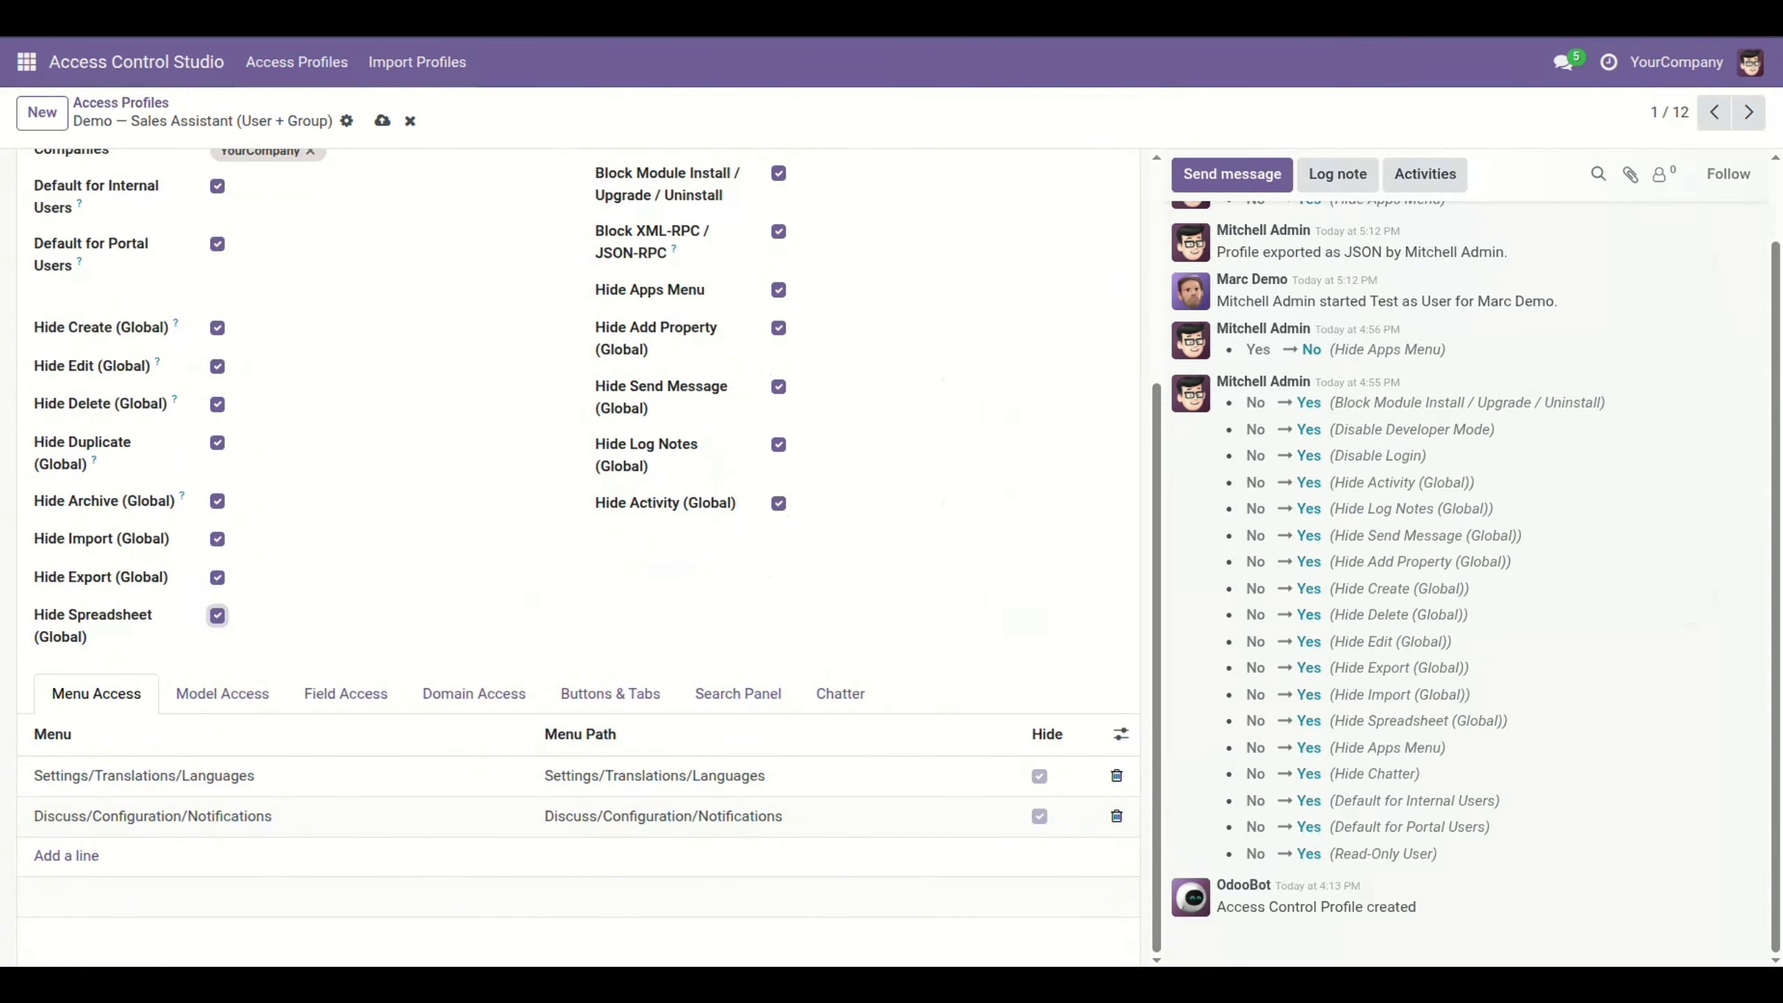
{"action": "scroll", "coordinate": [217, 616], "scroll_direction": "up", "scroll_amount": 4}
{"action": "scroll", "coordinate": [217, 615], "scroll_direction": "down", "scroll_amount": 4}
Step: Look at the profile's model access and domain access rules, and return to the menu access rules
{"action": "left_click", "coordinate": [221, 693]}
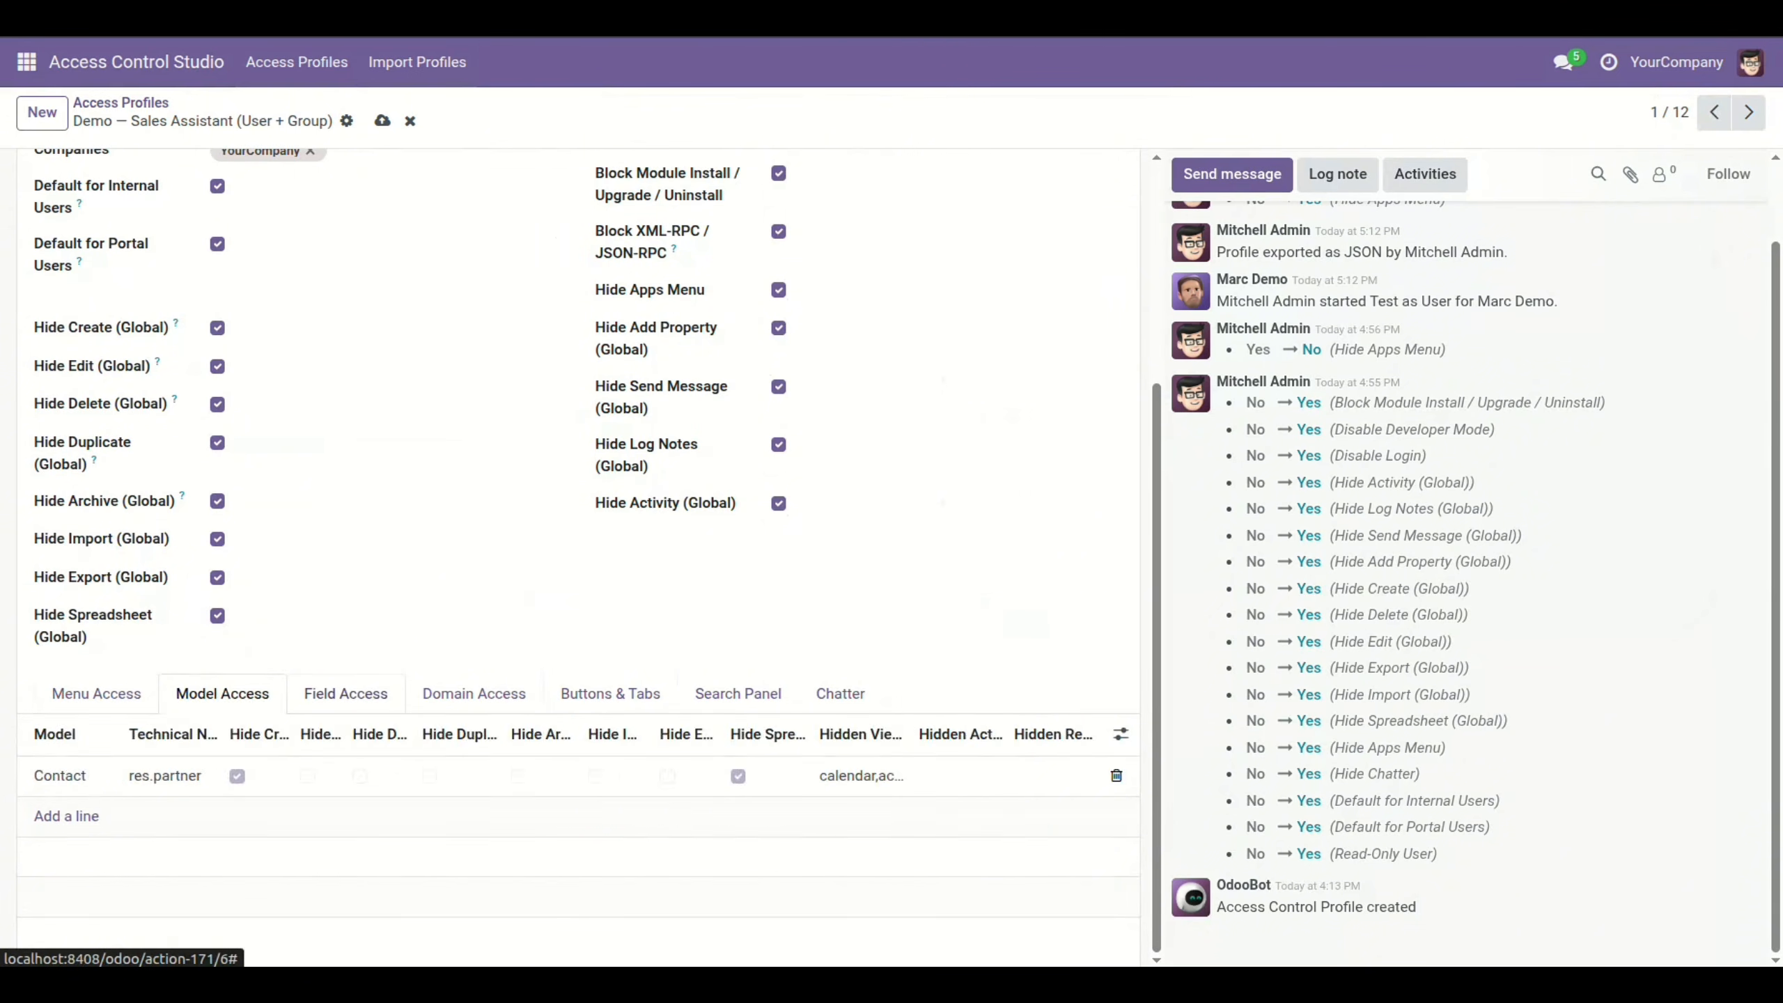
{"action": "left_click", "coordinate": [474, 693]}
{"action": "left_click", "coordinate": [97, 694]}
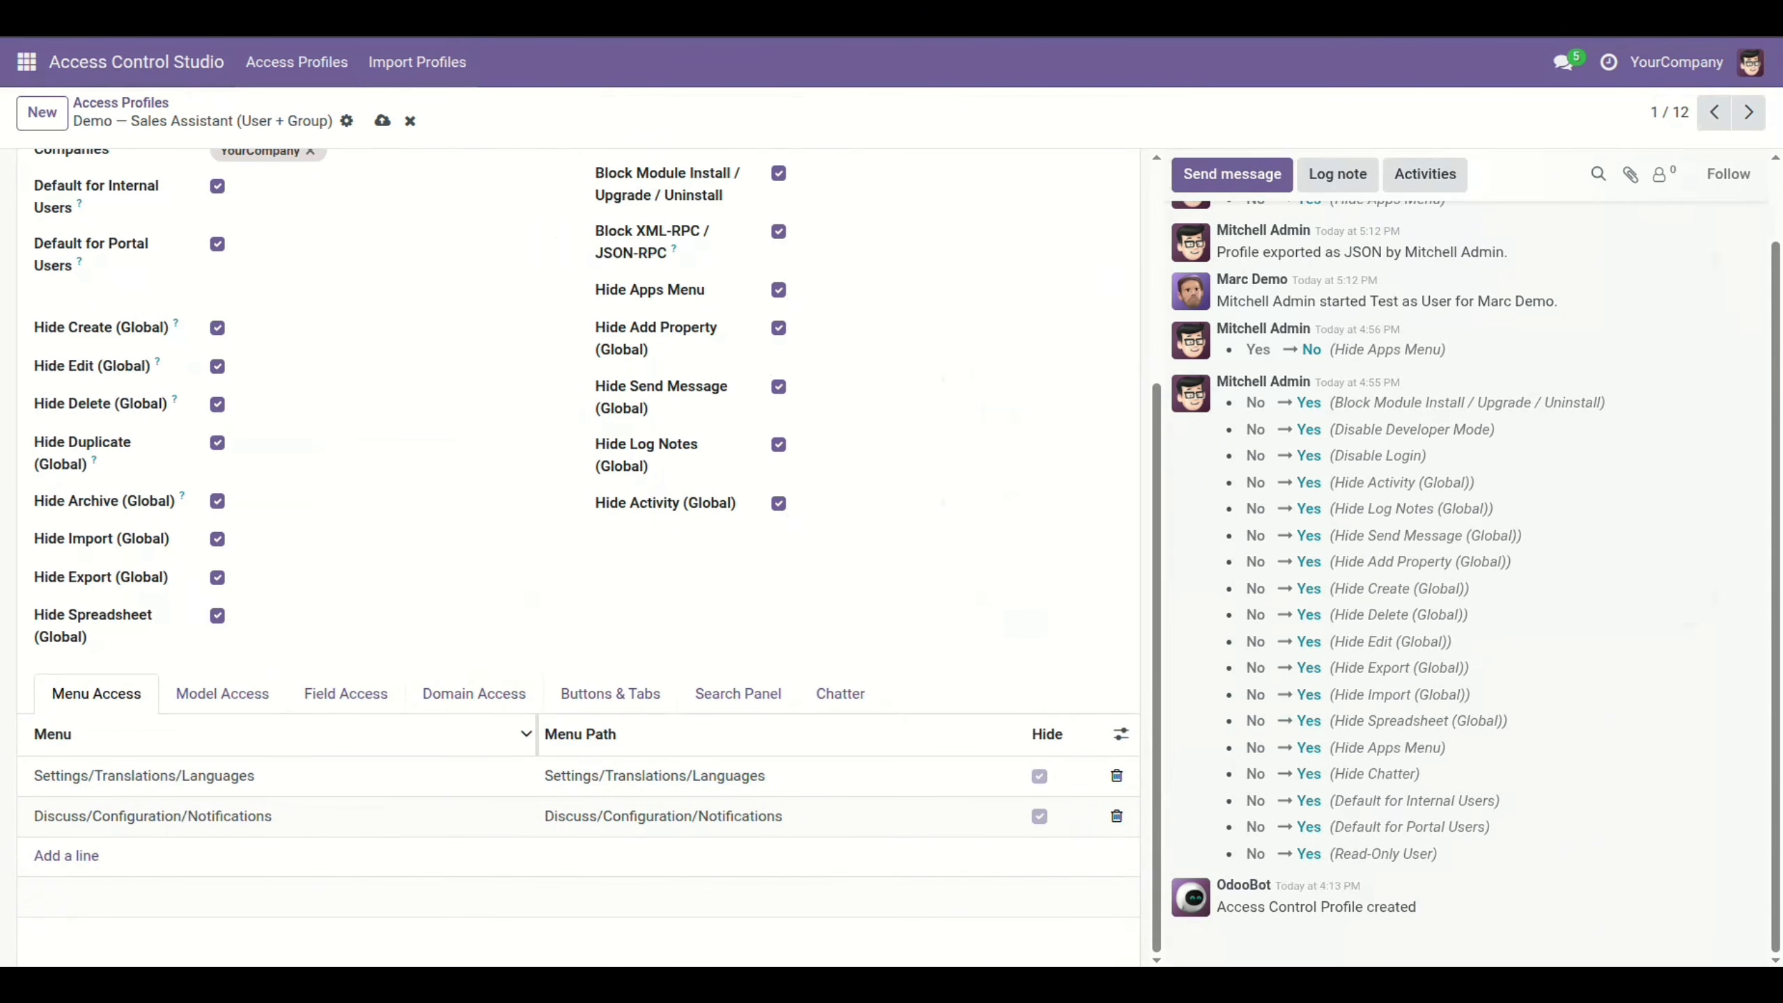
Step: Try toggling the Hide option of the Settings/Translations/Languages menu rule, leaving it enabled
{"action": "left_click", "coordinate": [1039, 776]}
{"action": "left_click", "coordinate": [1039, 776]}
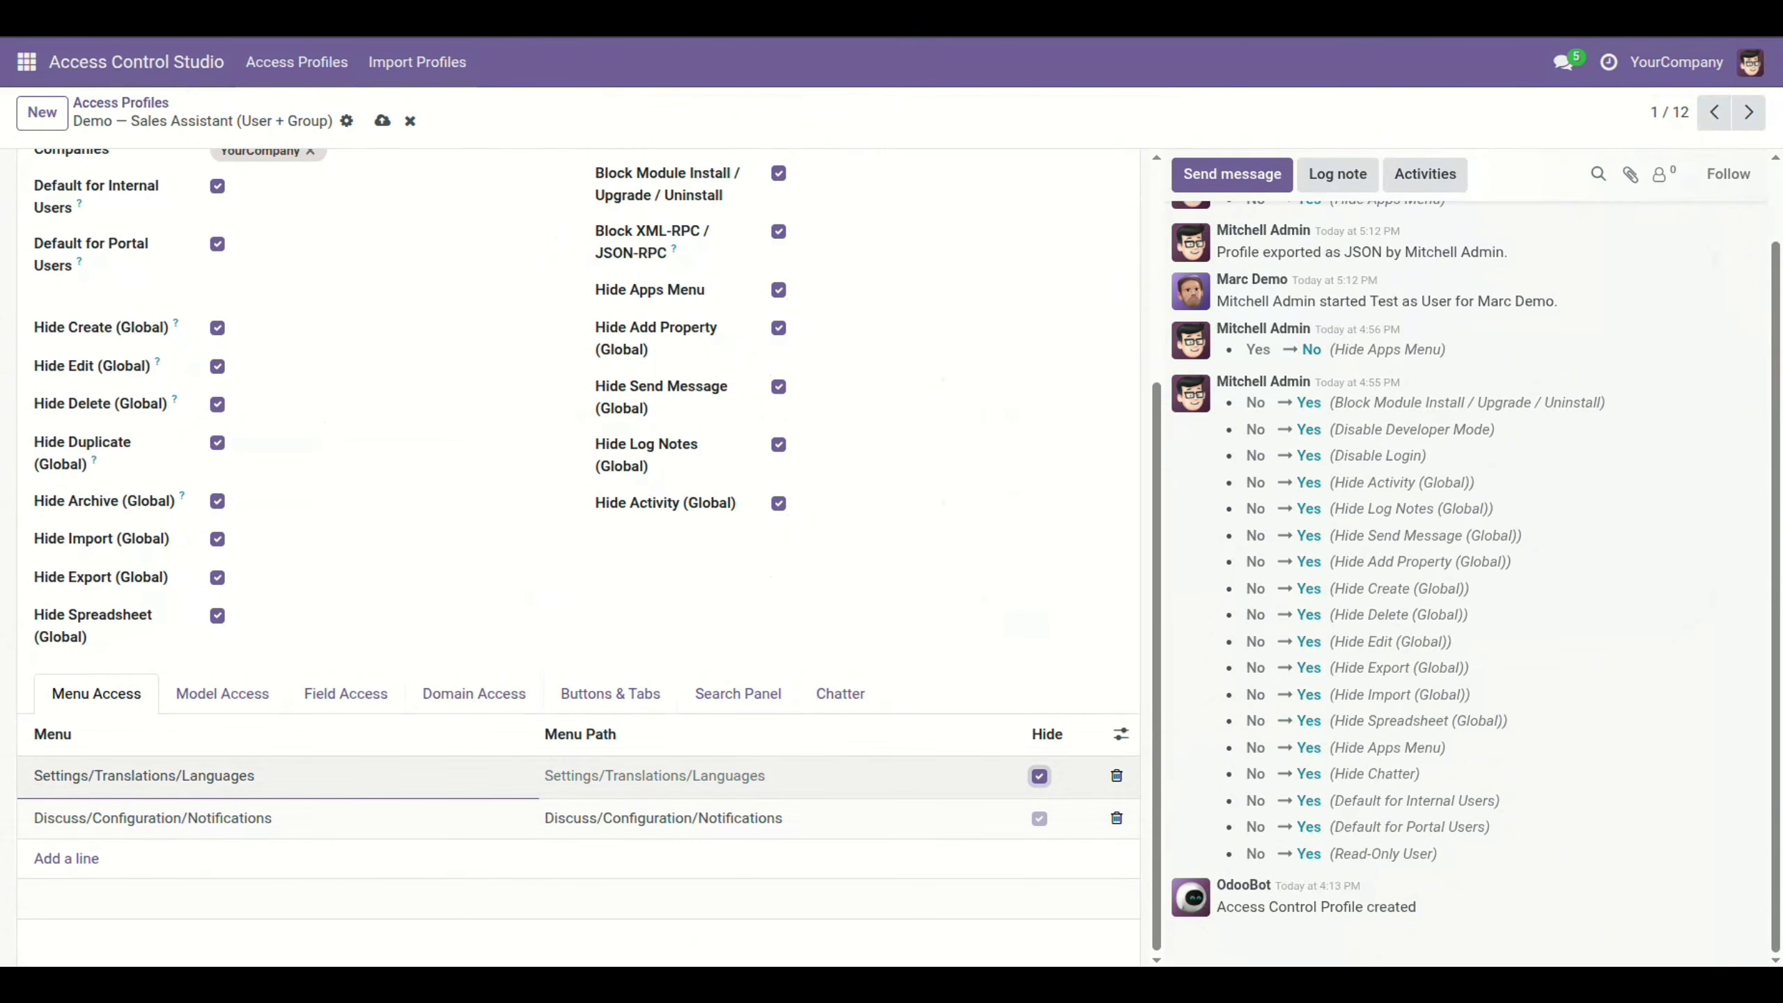
{"action": "scroll", "coordinate": [578, 839], "scroll_direction": "up", "scroll_amount": 4}
{"action": "scroll", "coordinate": [578, 829], "scroll_direction": "down", "scroll_amount": 4}
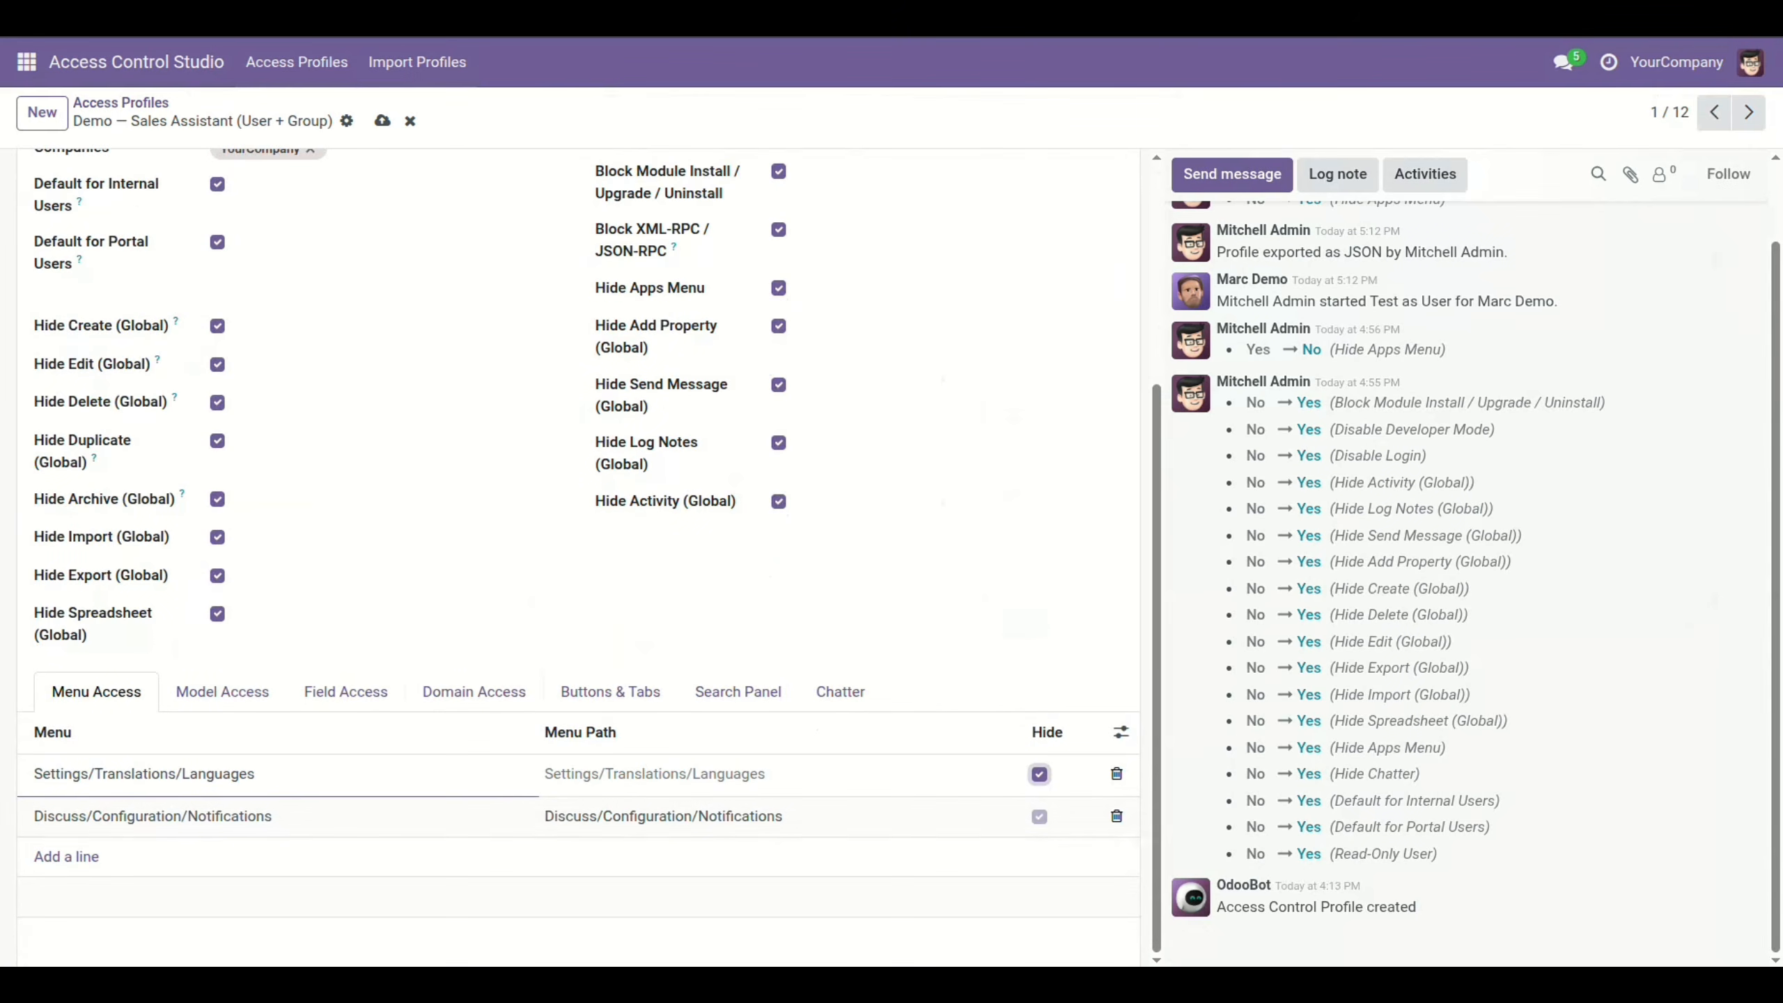
Step: Check the optional columns for the menu access rules and the menu choices for the Settings/Translations/Languages rule
{"action": "left_click", "coordinate": [1122, 733]}
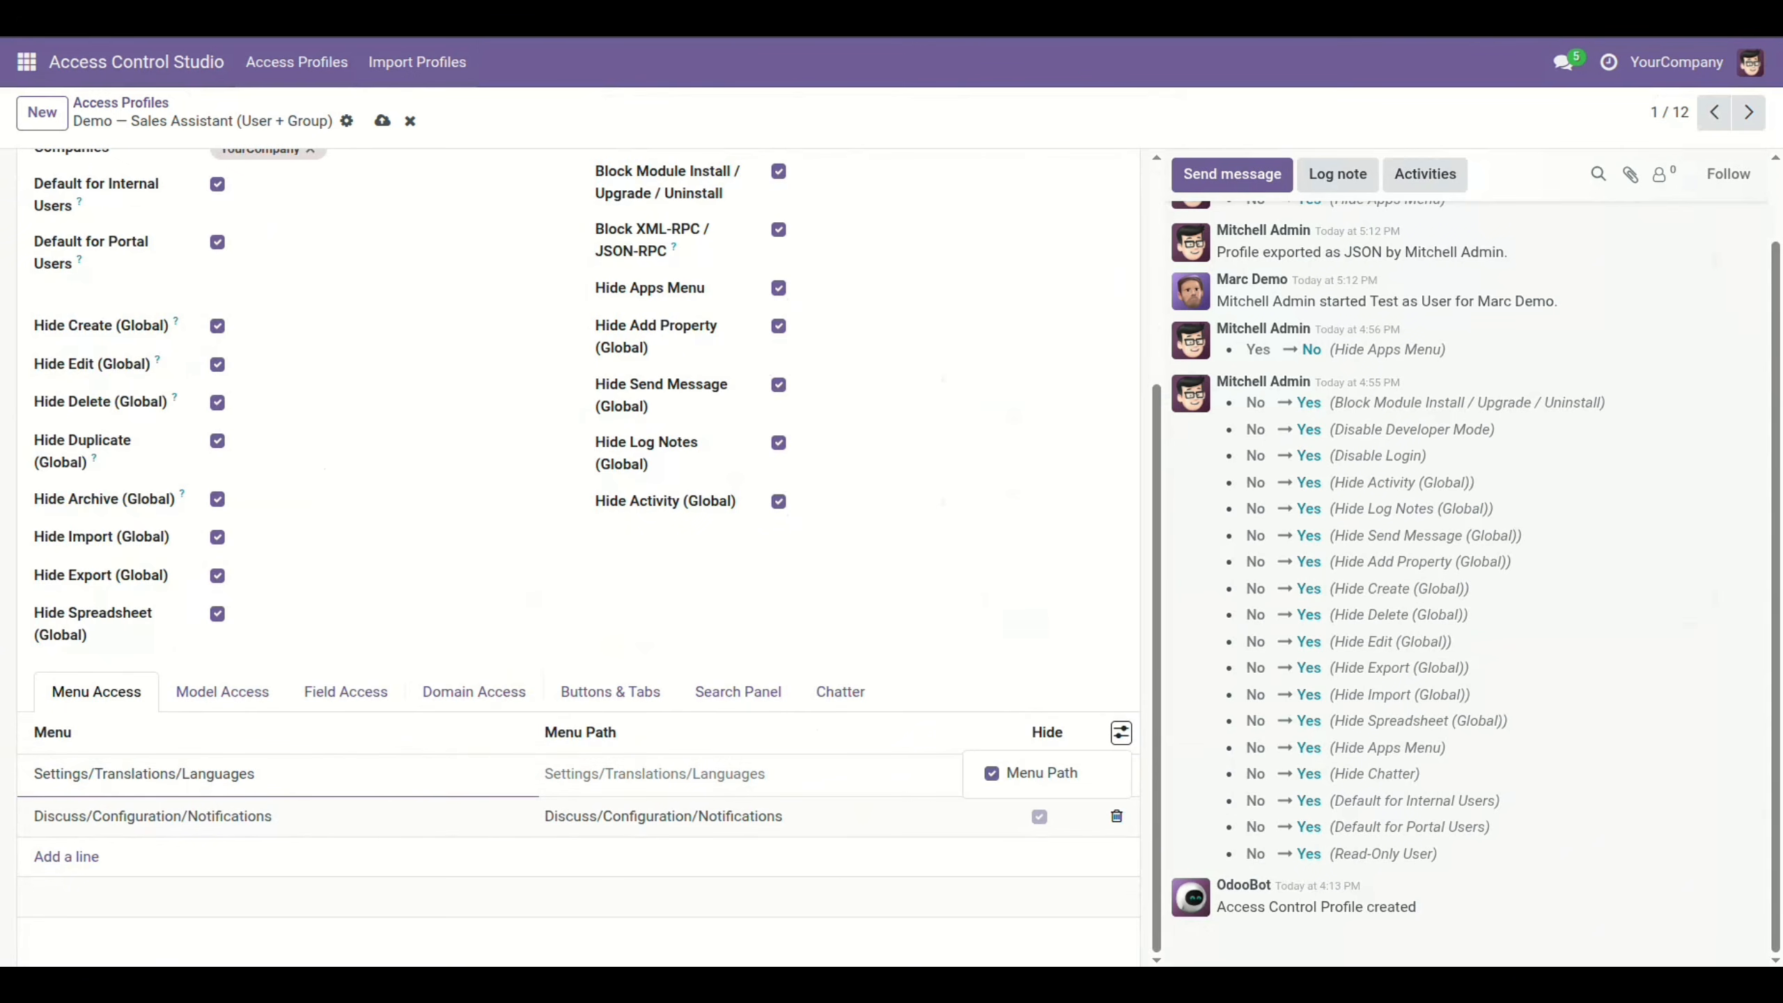
{"action": "left_click", "coordinate": [1122, 732]}
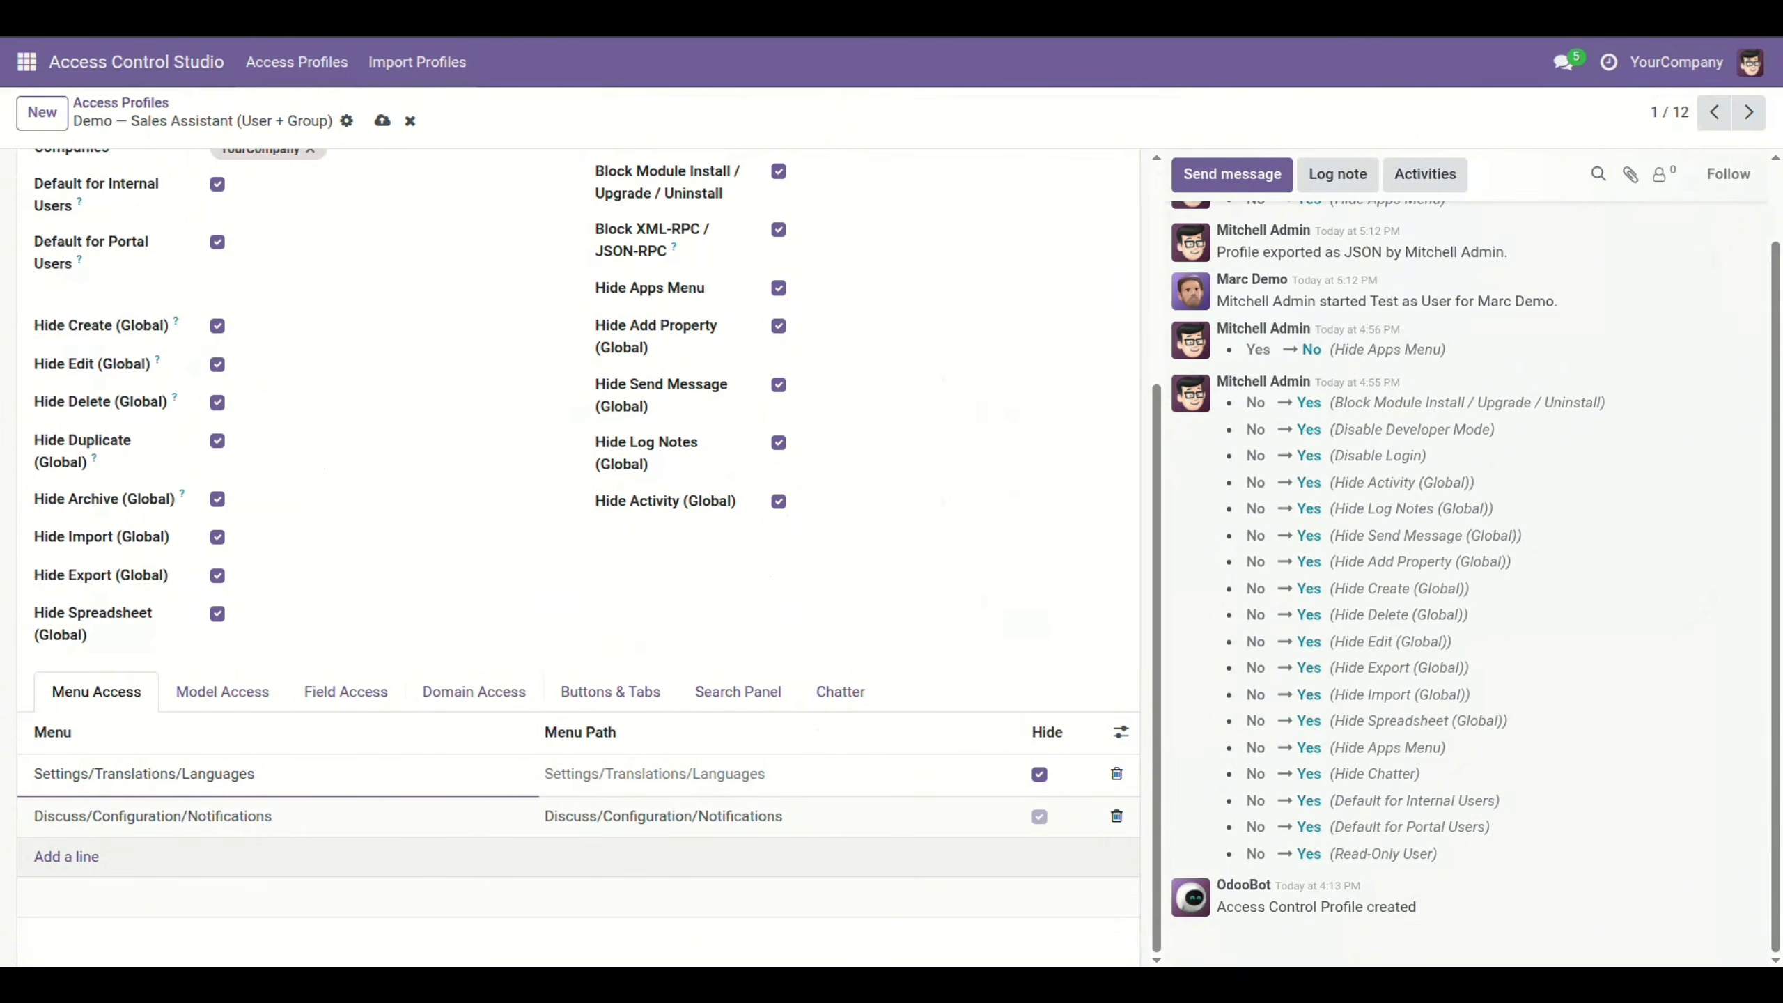
{"action": "scroll", "coordinate": [351, 853], "scroll_direction": "up", "scroll_amount": 2}
{"action": "scroll", "coordinate": [316, 787], "scroll_direction": "down", "scroll_amount": 2}
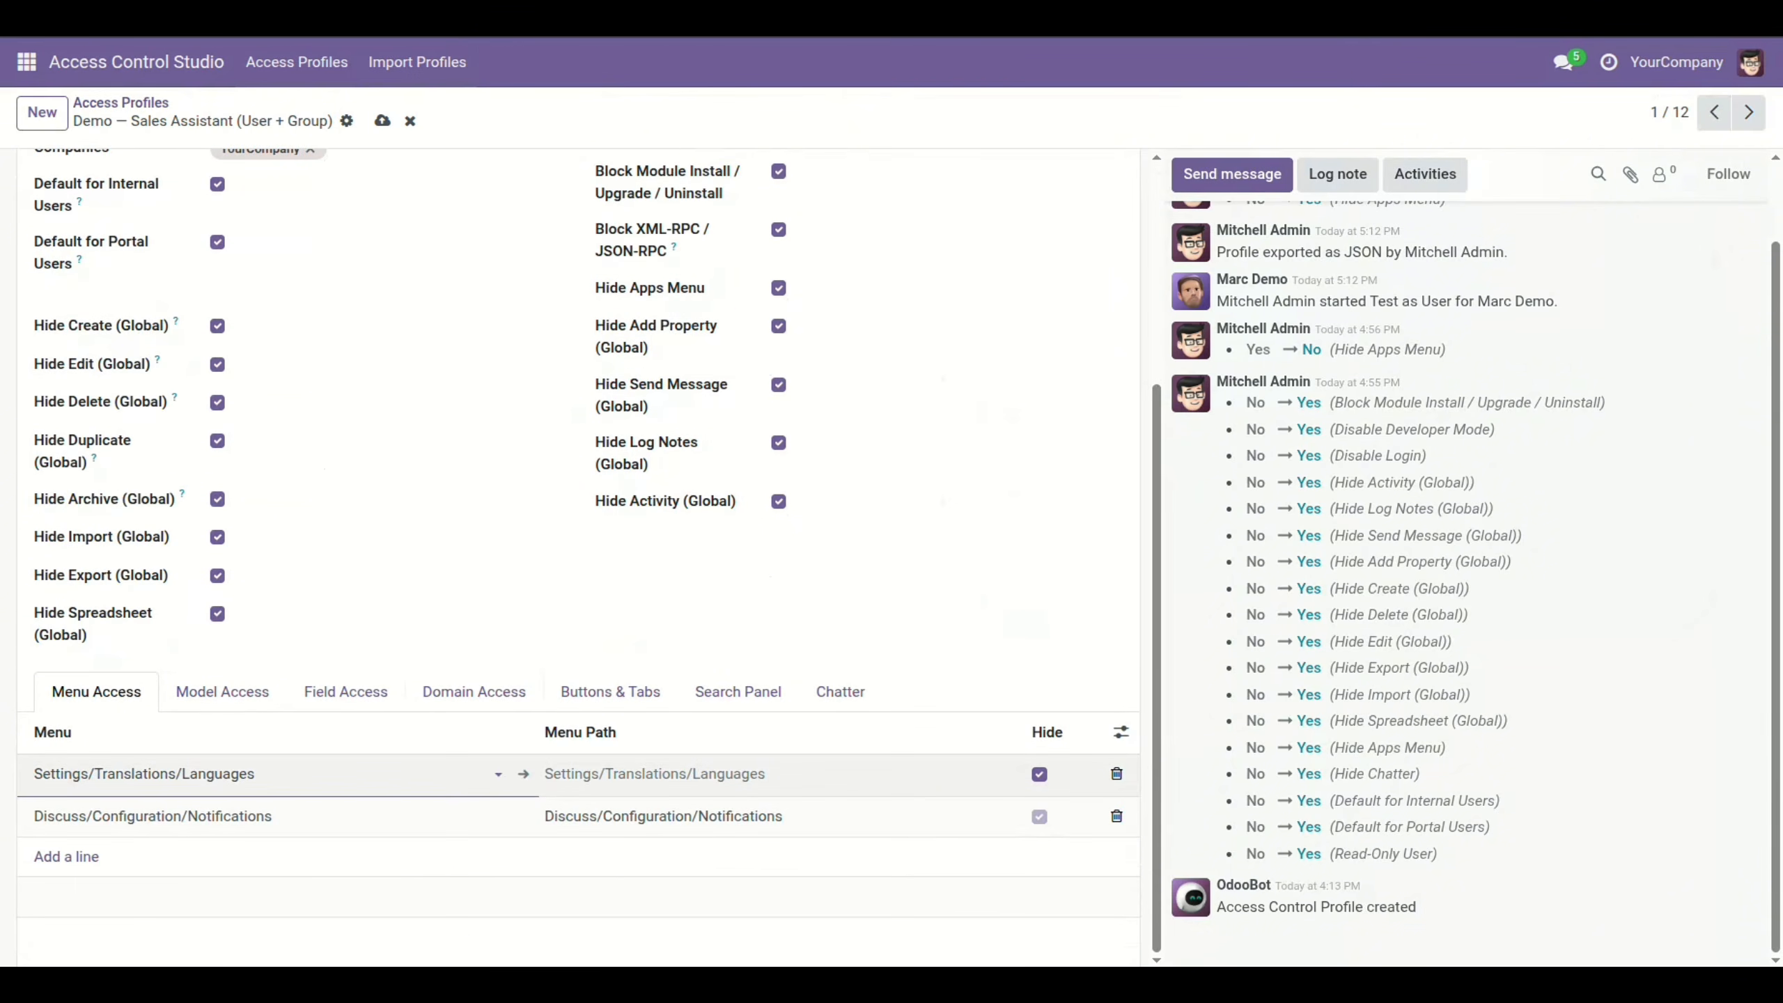
{"action": "left_click", "coordinate": [280, 775]}
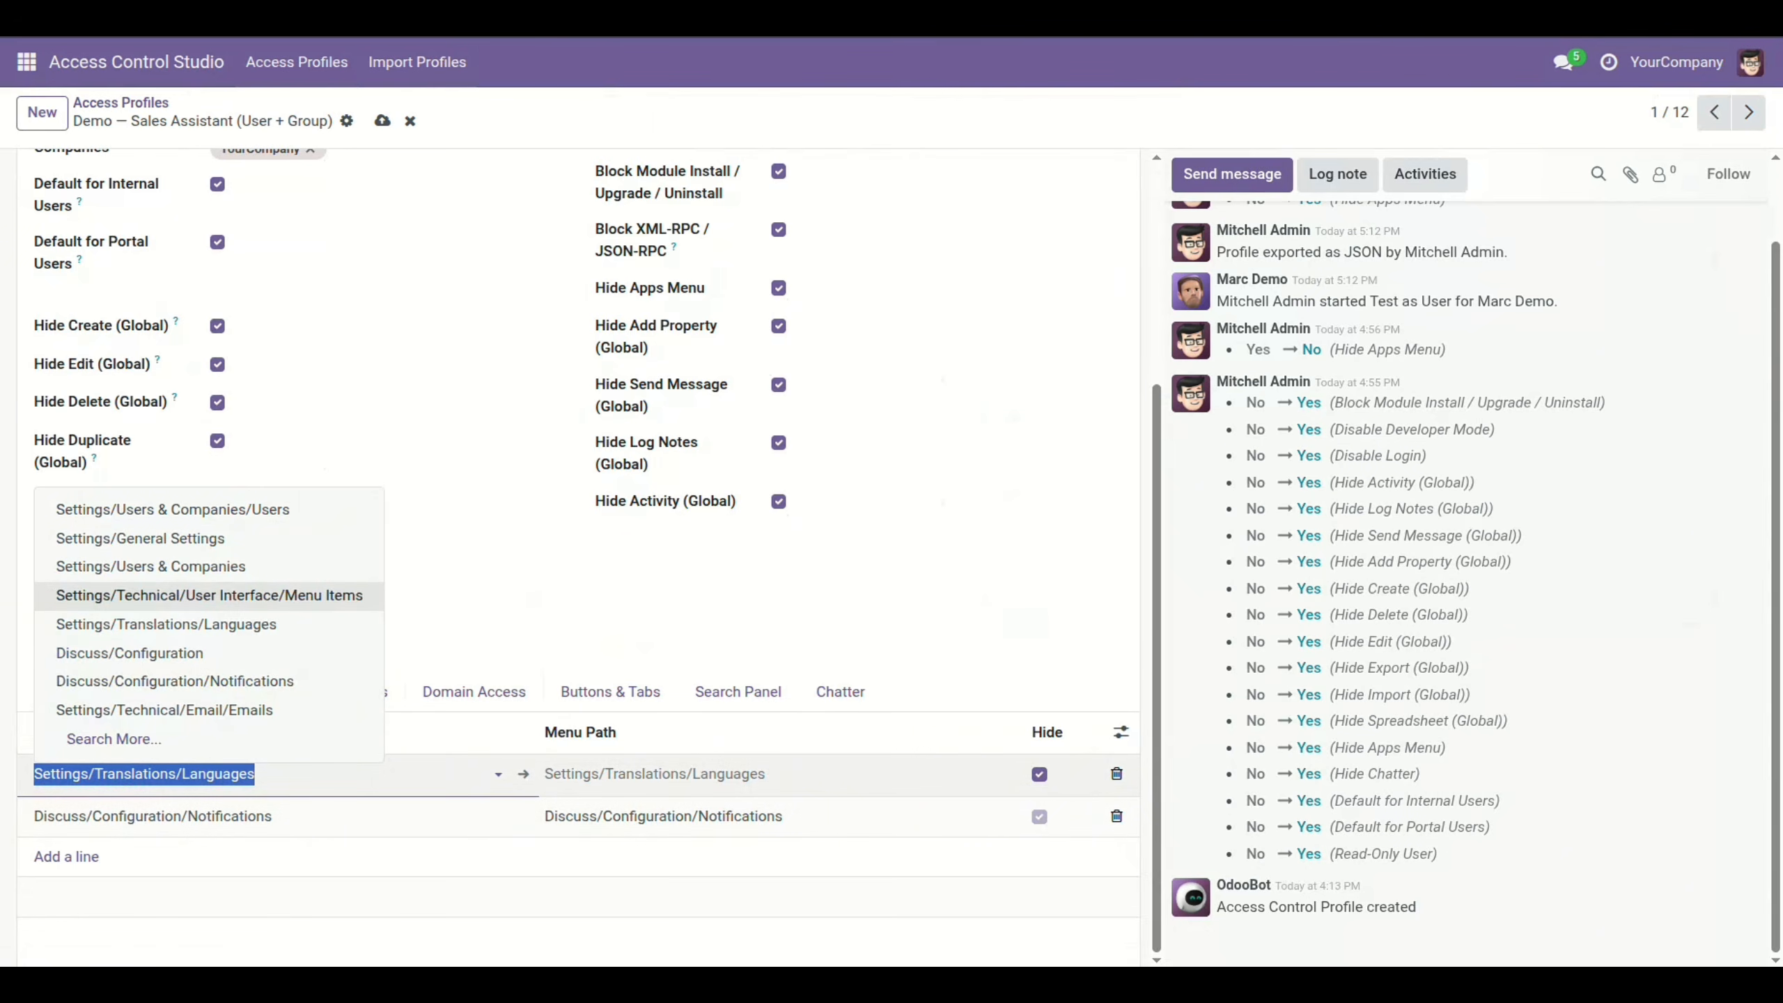
{"action": "left_click", "coordinate": [246, 817]}
{"action": "left_click", "coordinate": [176, 856]}
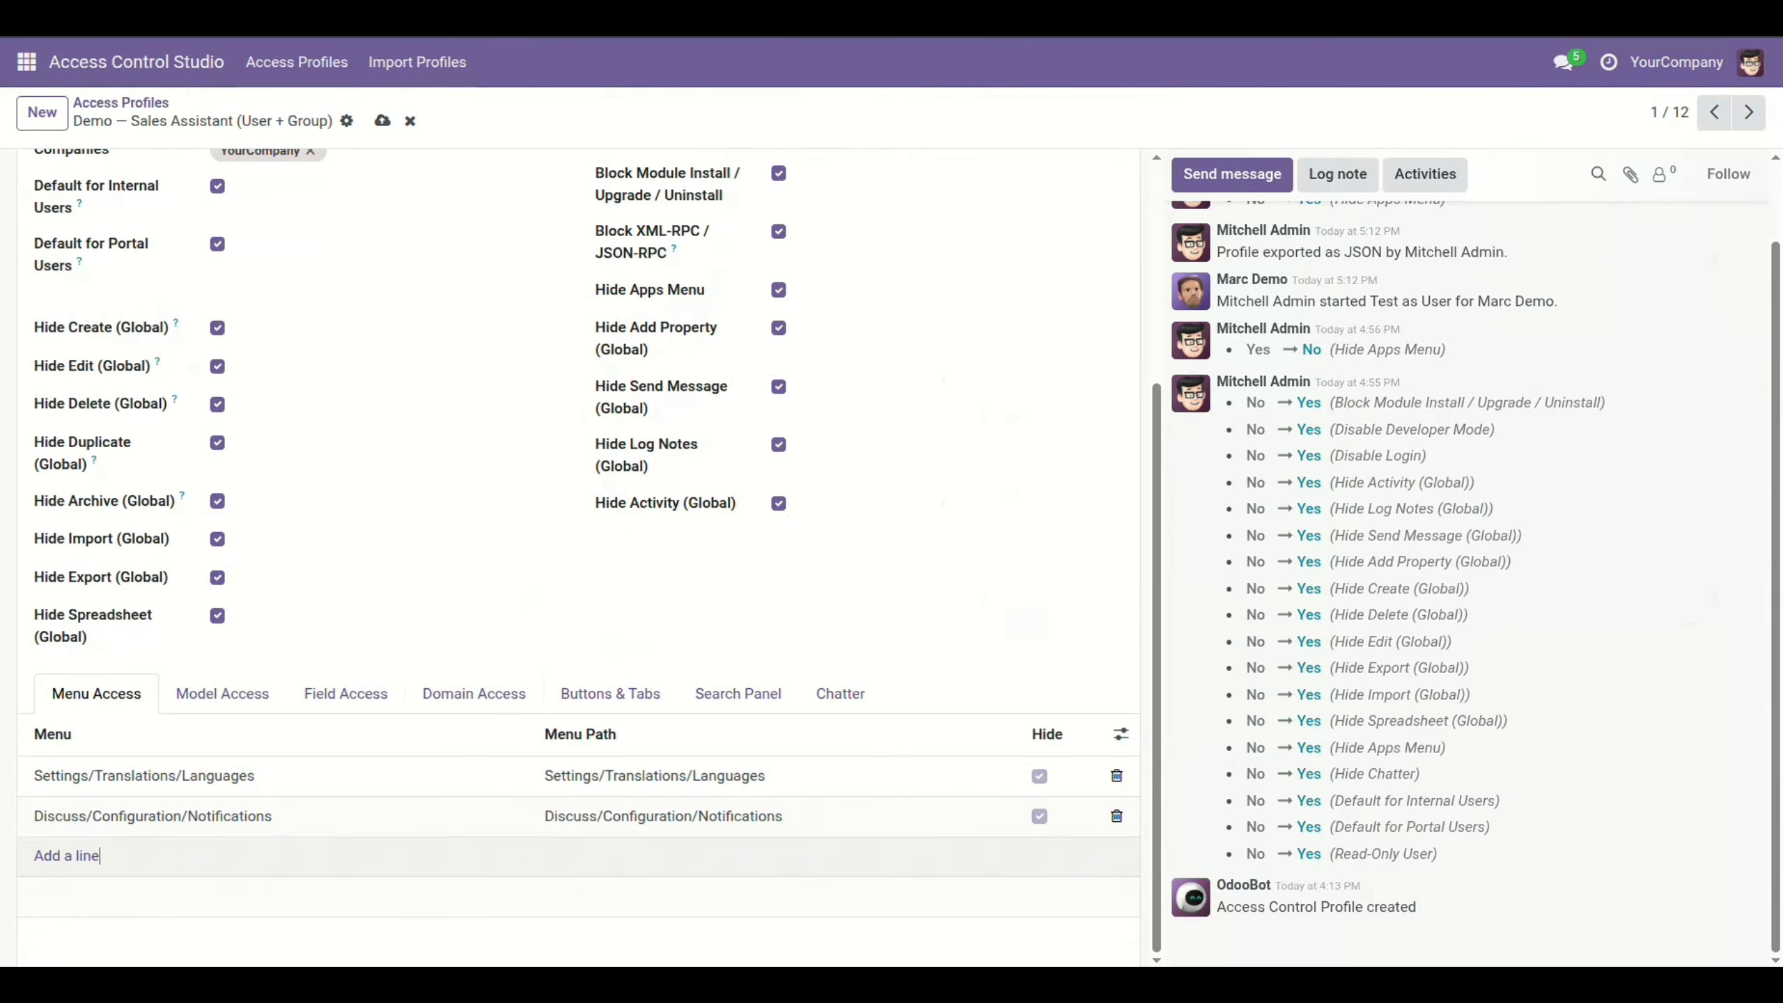
Step: Review the model access rules and the optional columns offered for them
{"action": "left_click", "coordinate": [221, 693]}
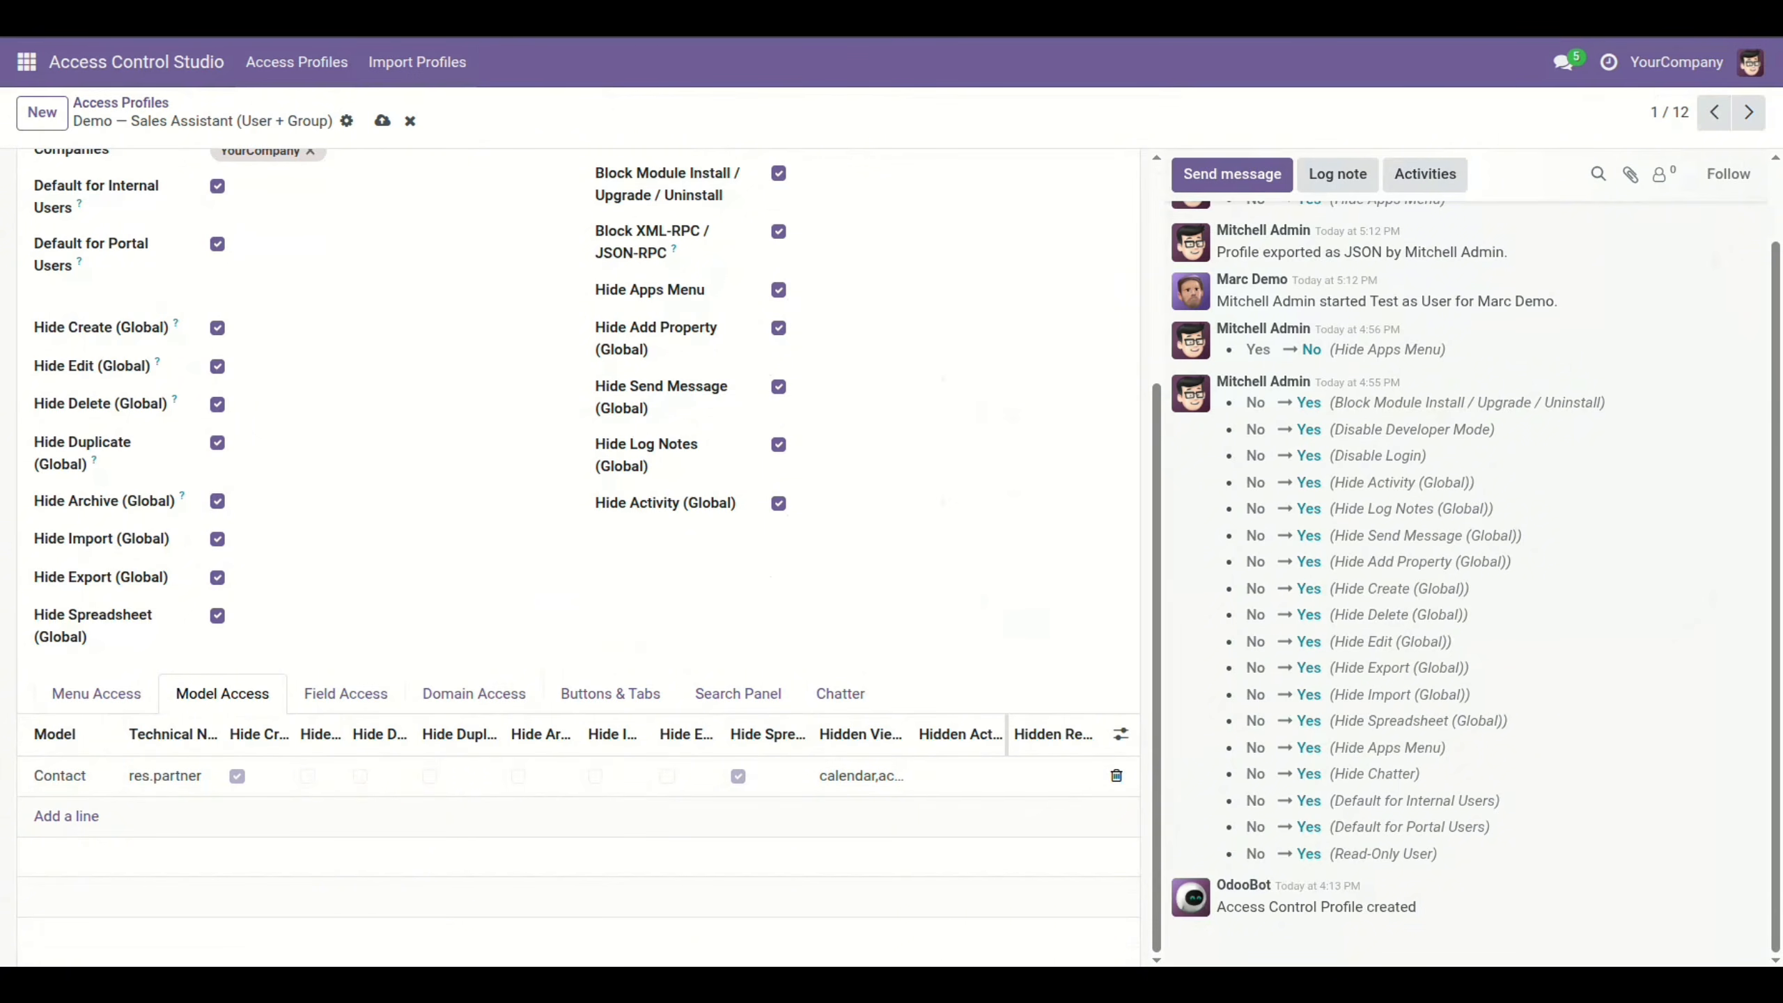
{"action": "left_click", "coordinate": [1121, 735]}
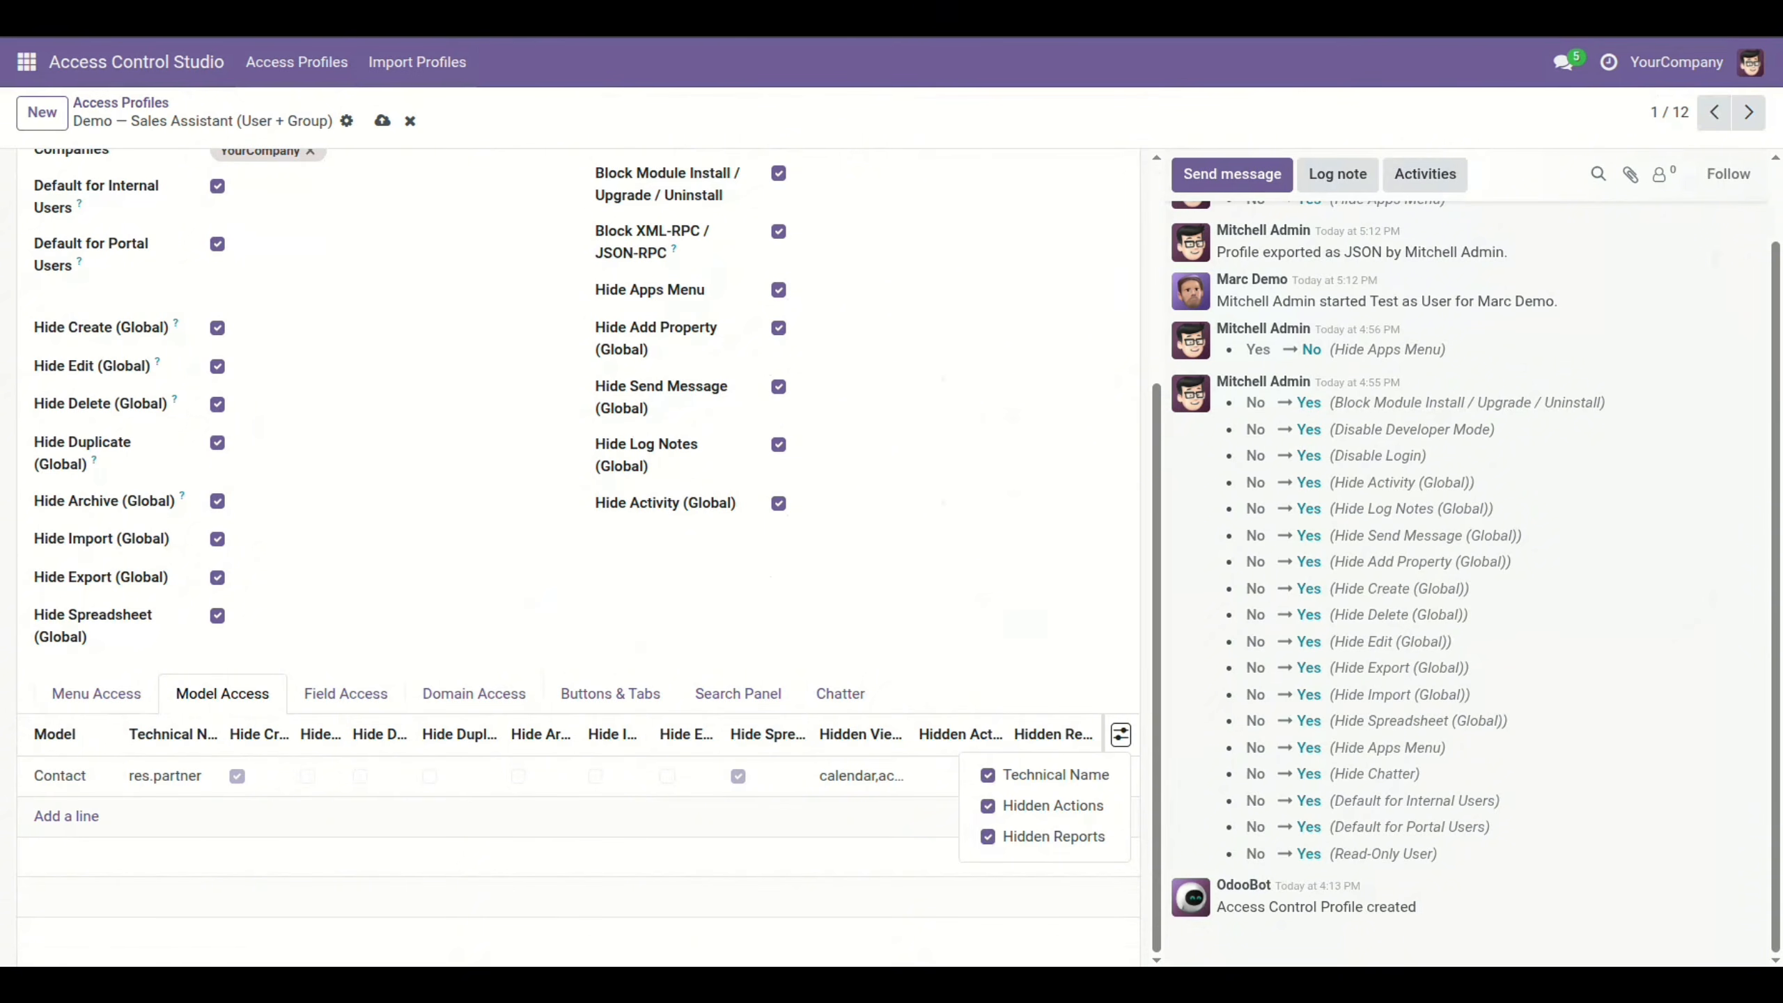
Step: Show the field access rules and widen the Invisible and Required columns so their headings are readable
{"action": "left_click", "coordinate": [346, 693]}
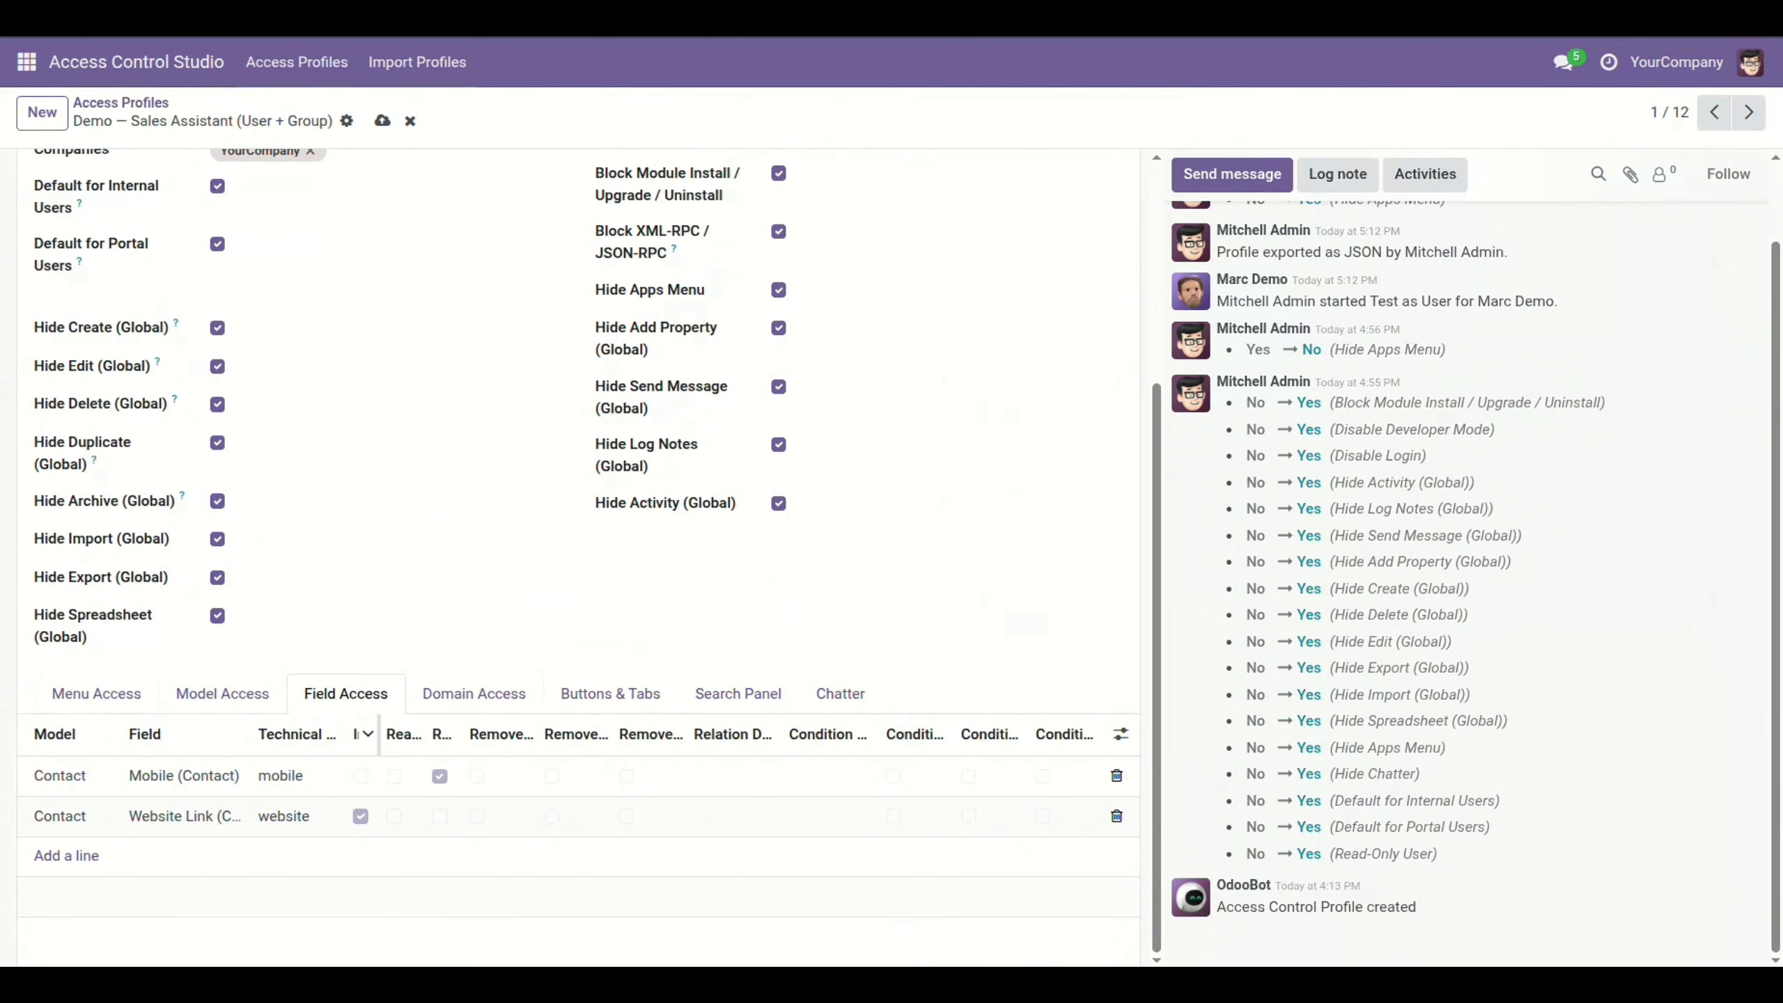
{"action": "left_click_drag", "start_coordinate": [379, 735], "coordinate": [423, 735]}
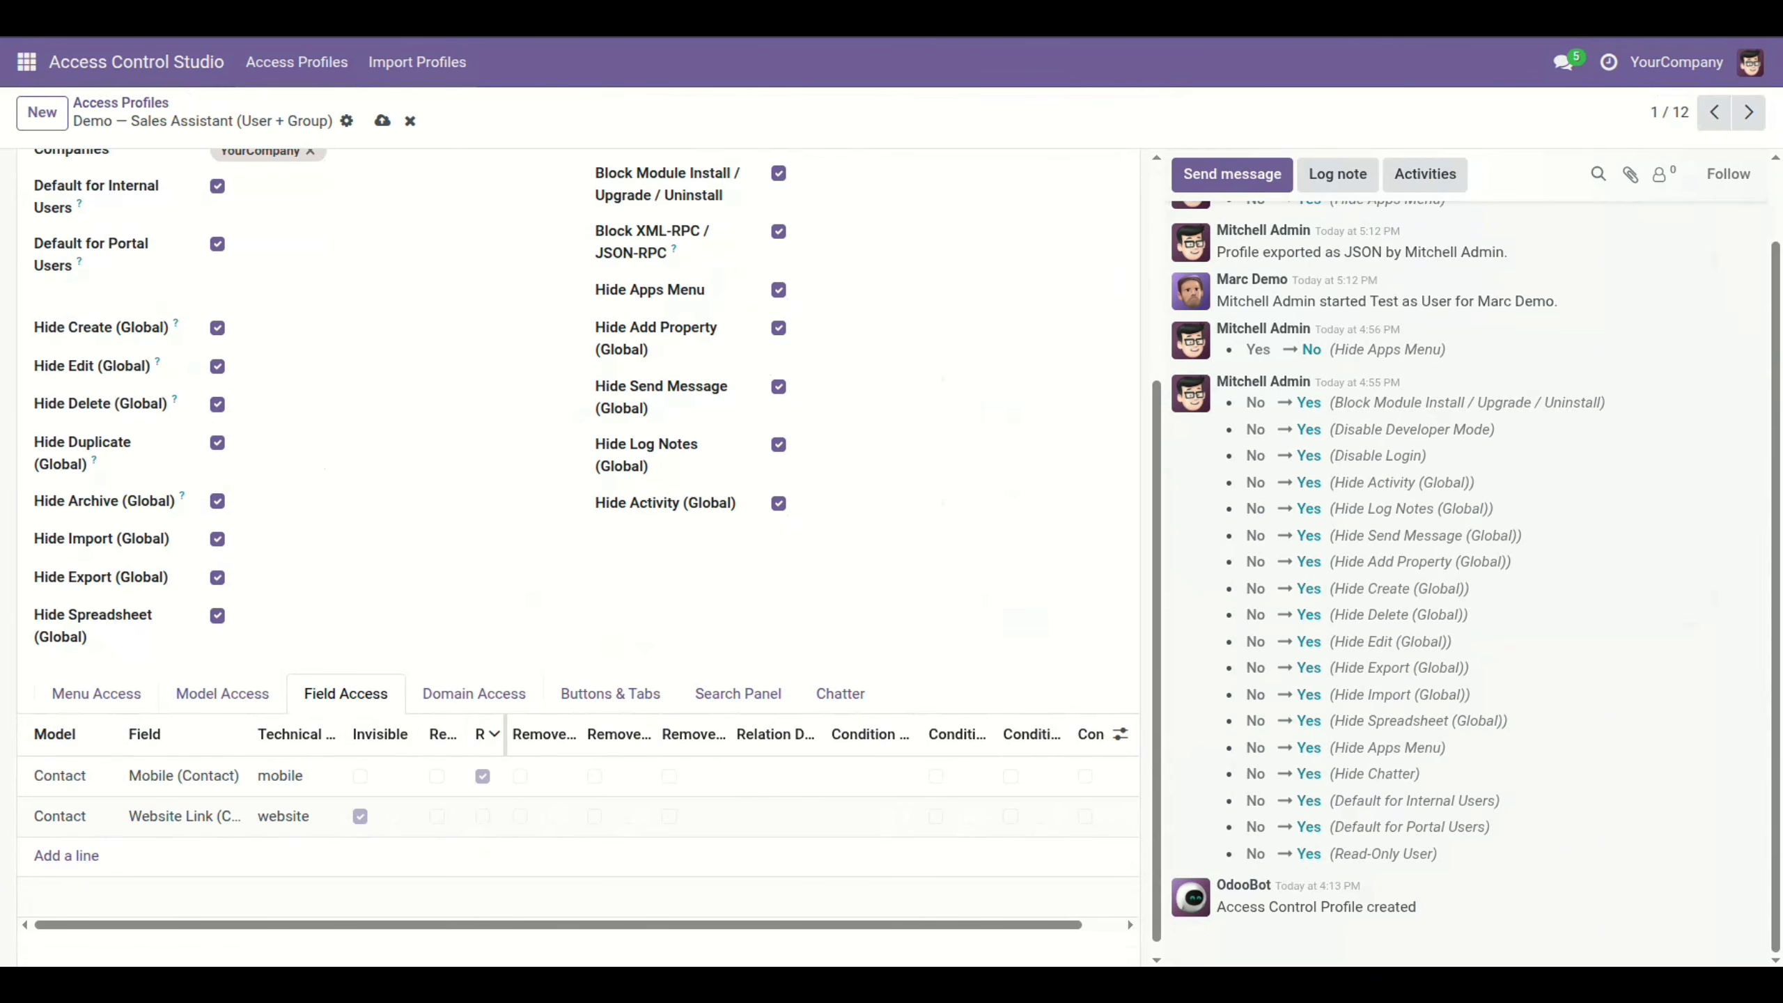
{"action": "left_click_drag", "start_coordinate": [505, 735], "coordinate": [507, 735]}
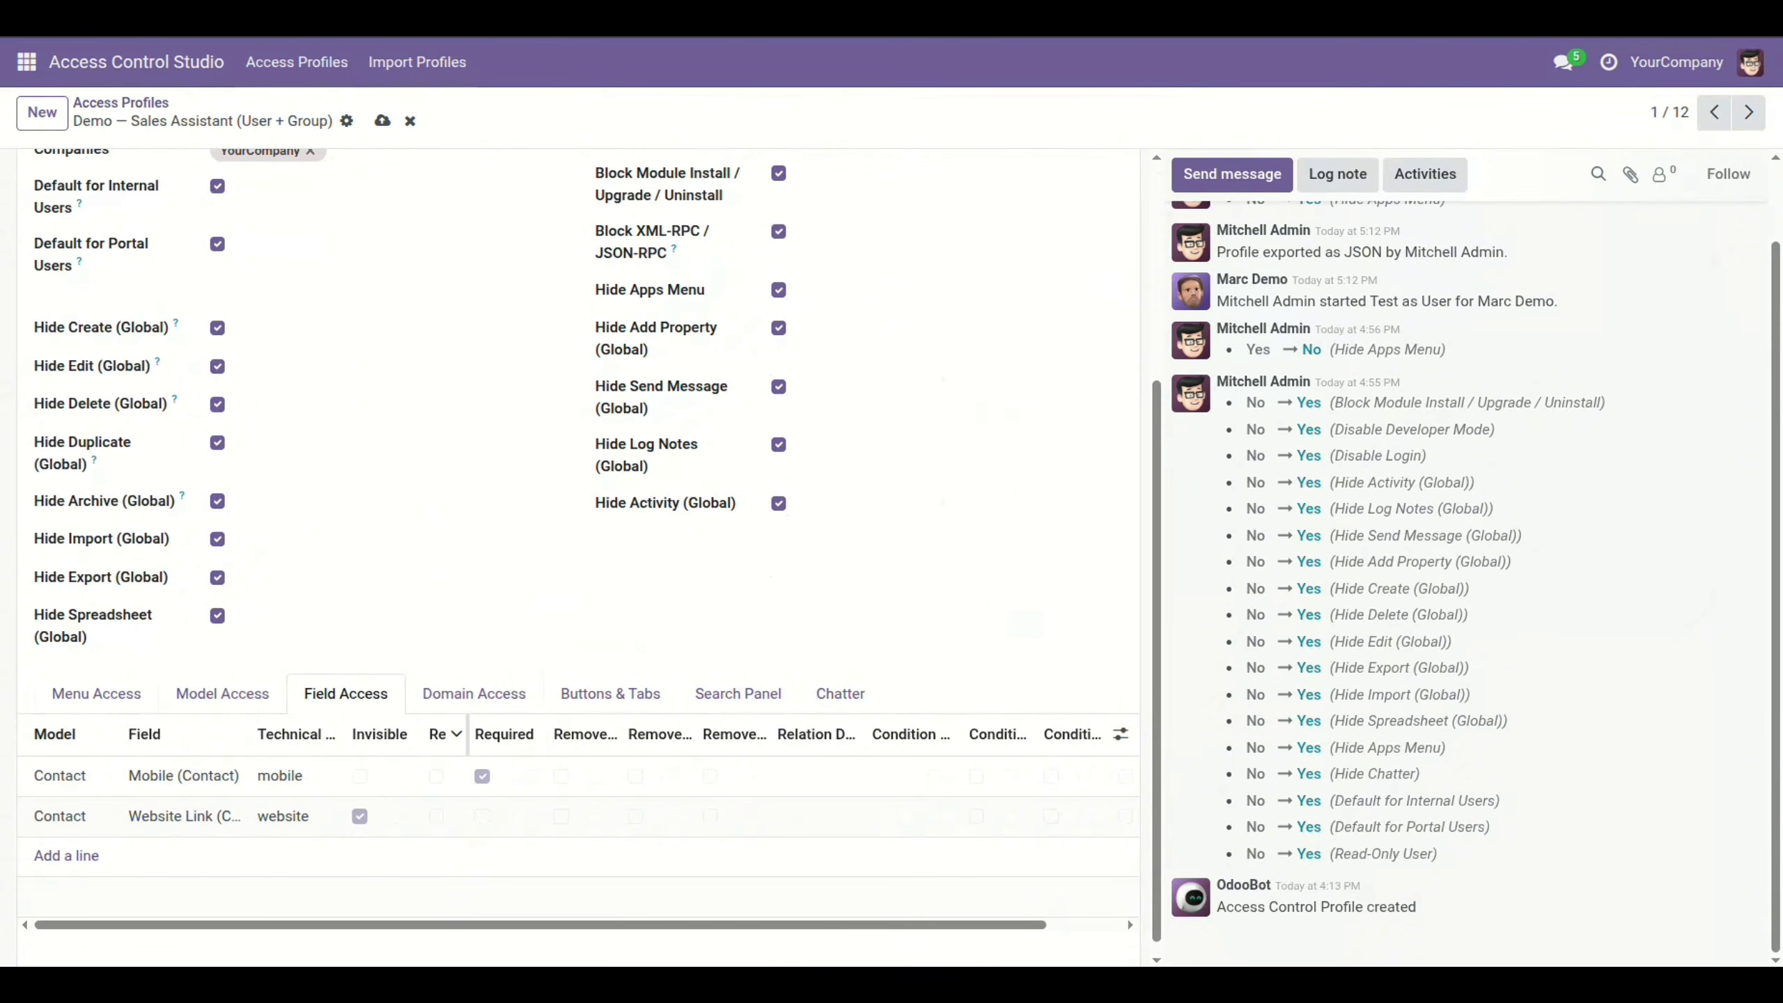
Step: Widen the Read-Only column of the field access rules and check the conditional columns at the end of the table
{"action": "left_click_drag", "start_coordinate": [468, 734], "coordinate": [514, 734]}
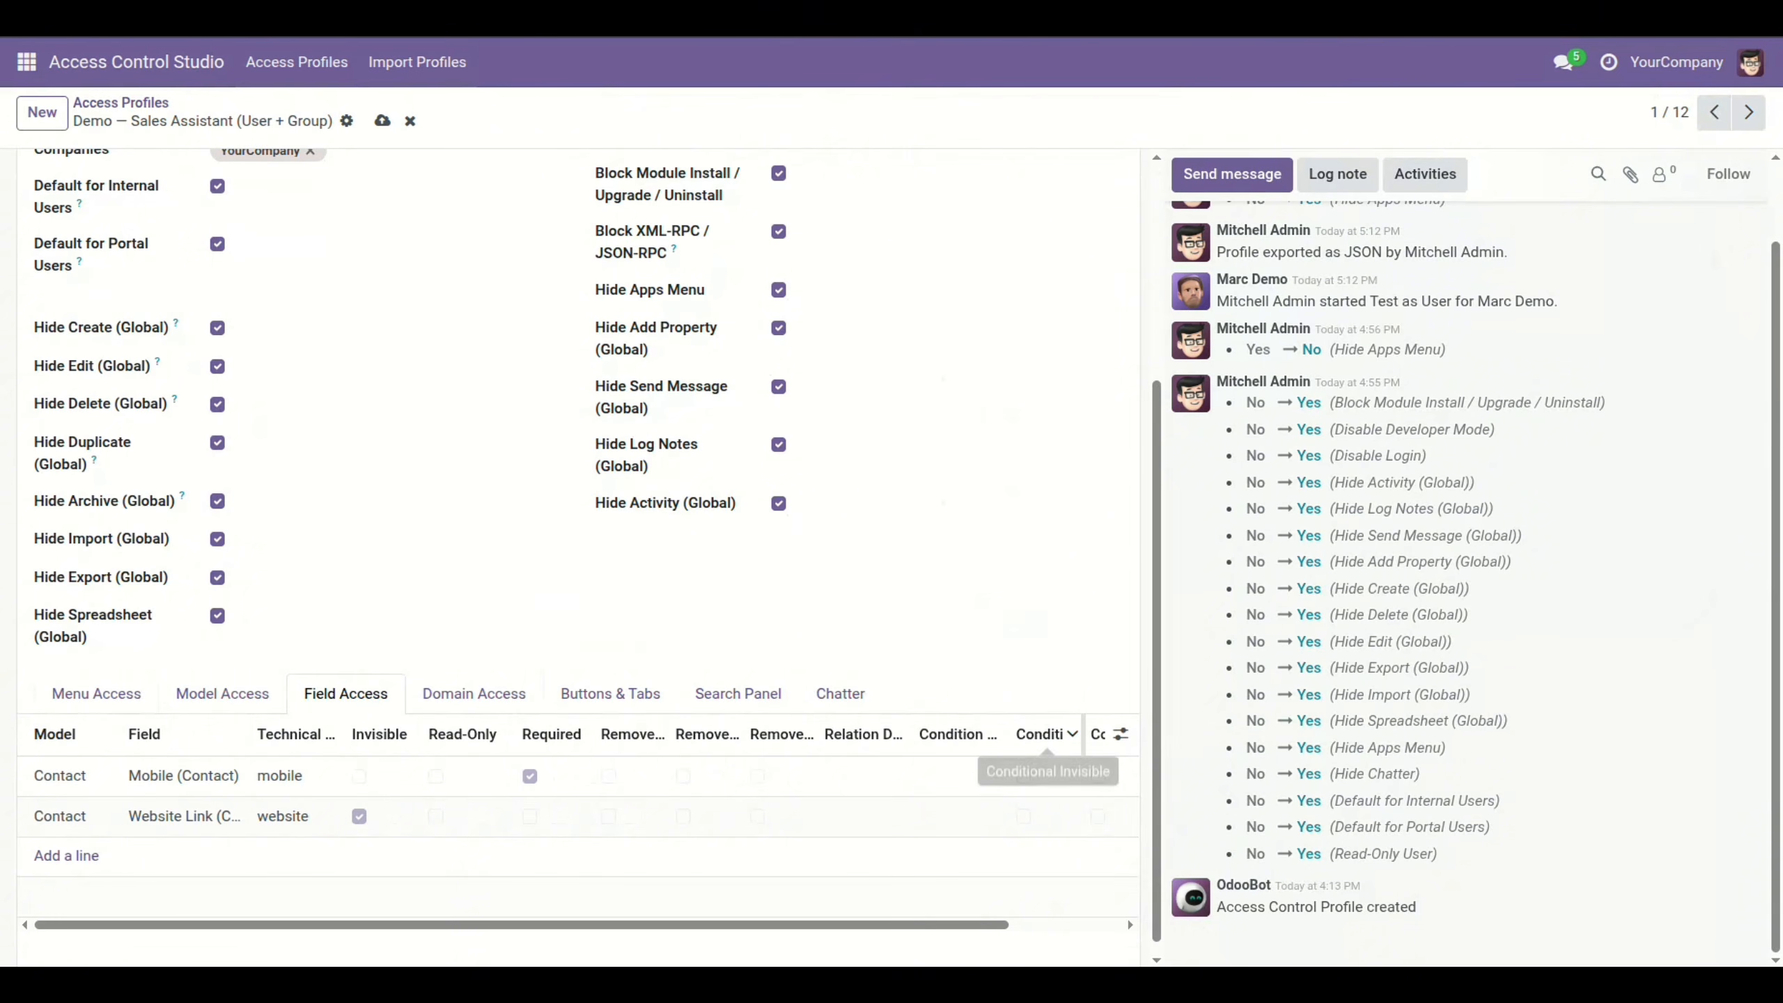
{"action": "left_click_drag", "start_coordinate": [927, 925], "coordinate": [1040, 926]}
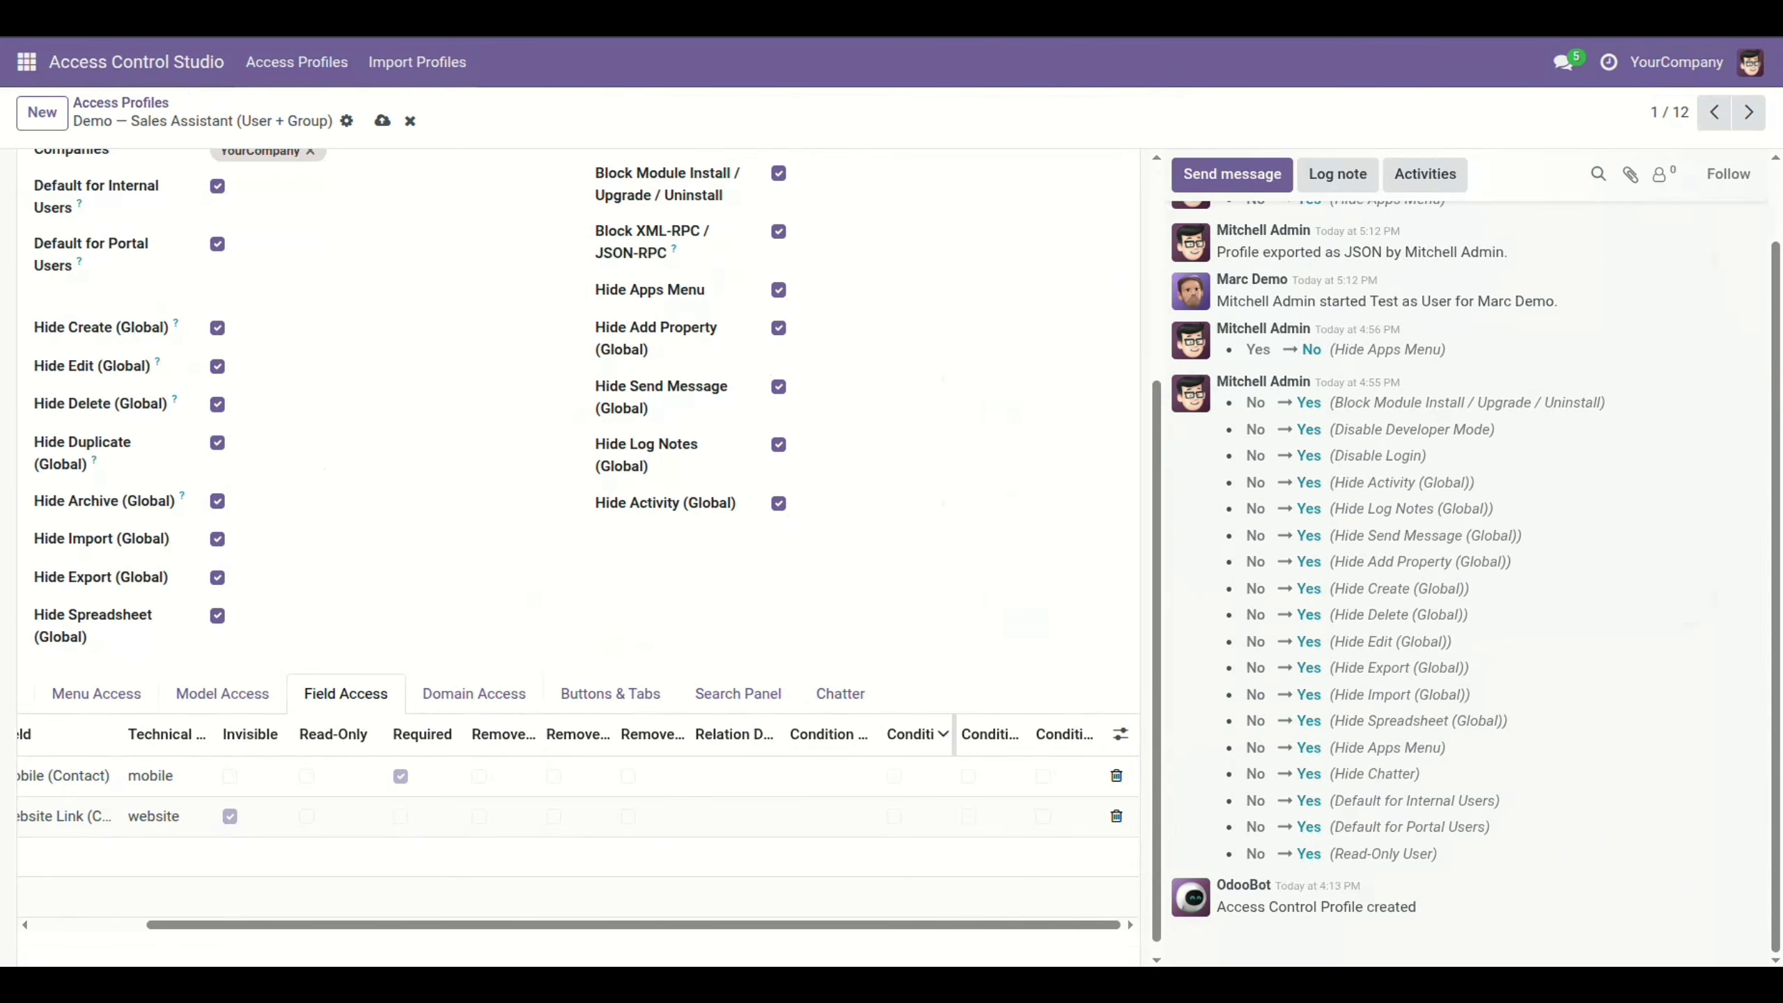
Step: Review the domain access rules and the optional columns offered for them
{"action": "left_click", "coordinate": [474, 694]}
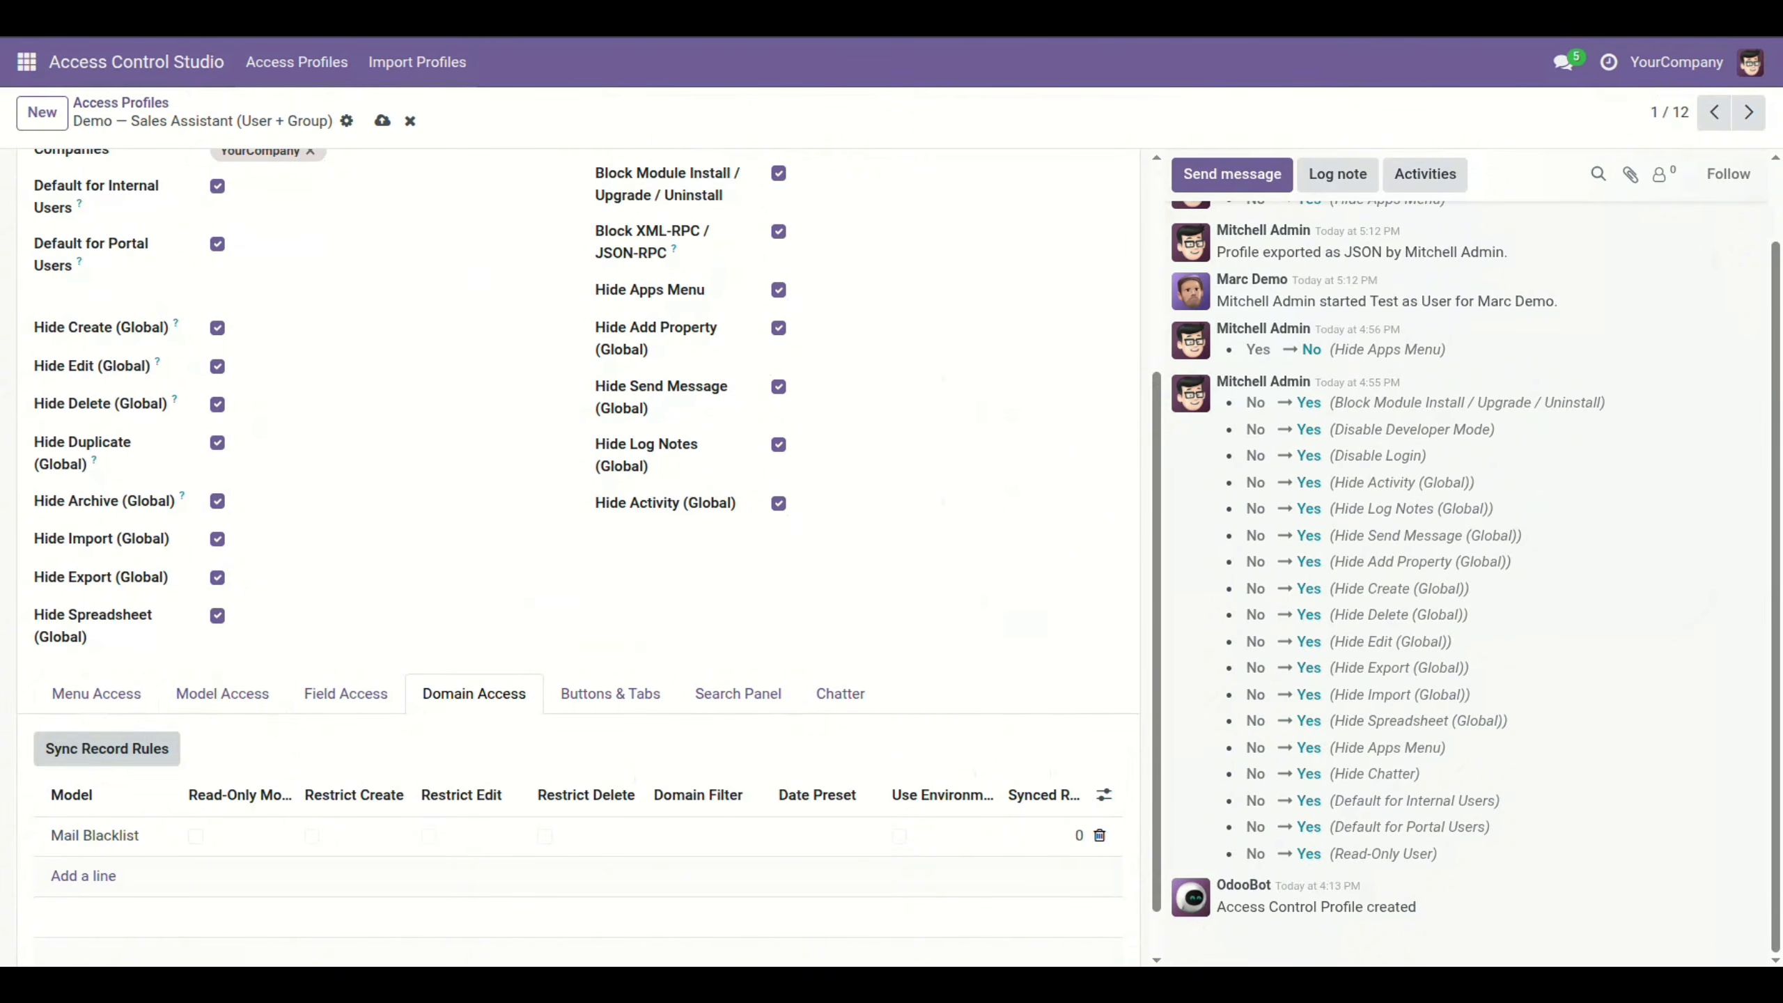
{"action": "scroll", "coordinate": [575, 555], "scroll_direction": "down", "scroll_amount": 1}
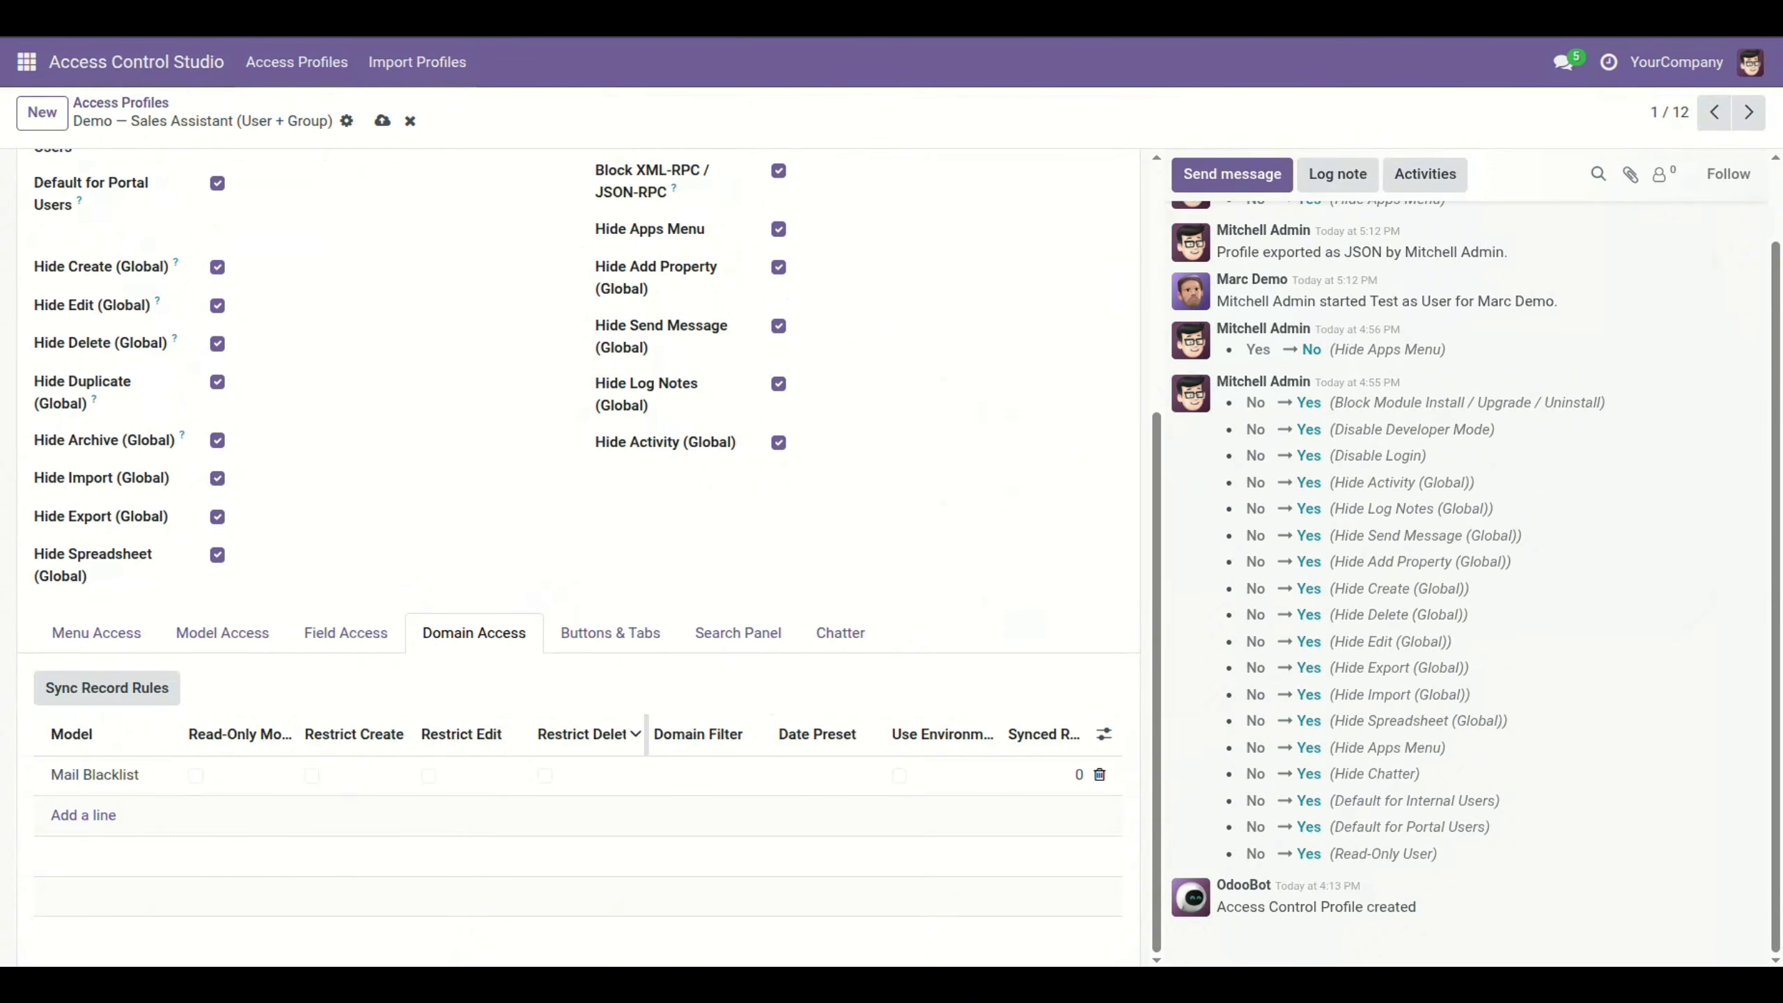
{"action": "left_click", "coordinate": [1045, 775]}
{"action": "left_click", "coordinate": [1104, 735]}
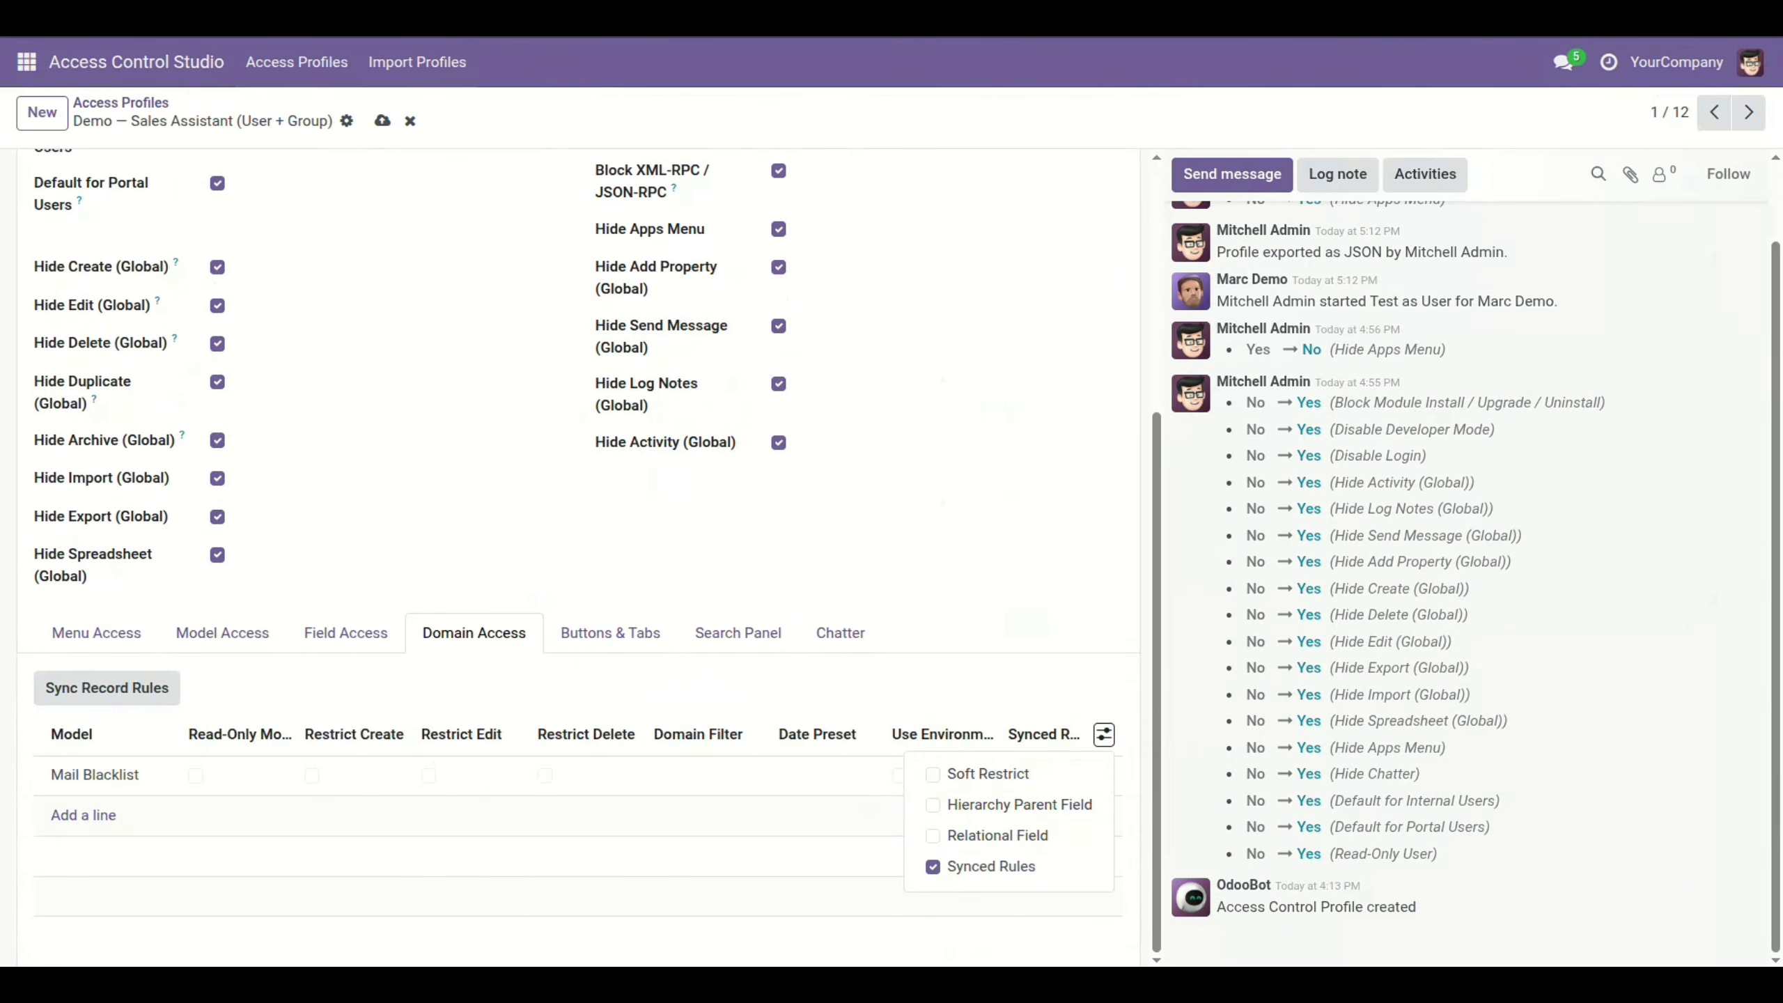
{"action": "left_click", "coordinate": [919, 692]}
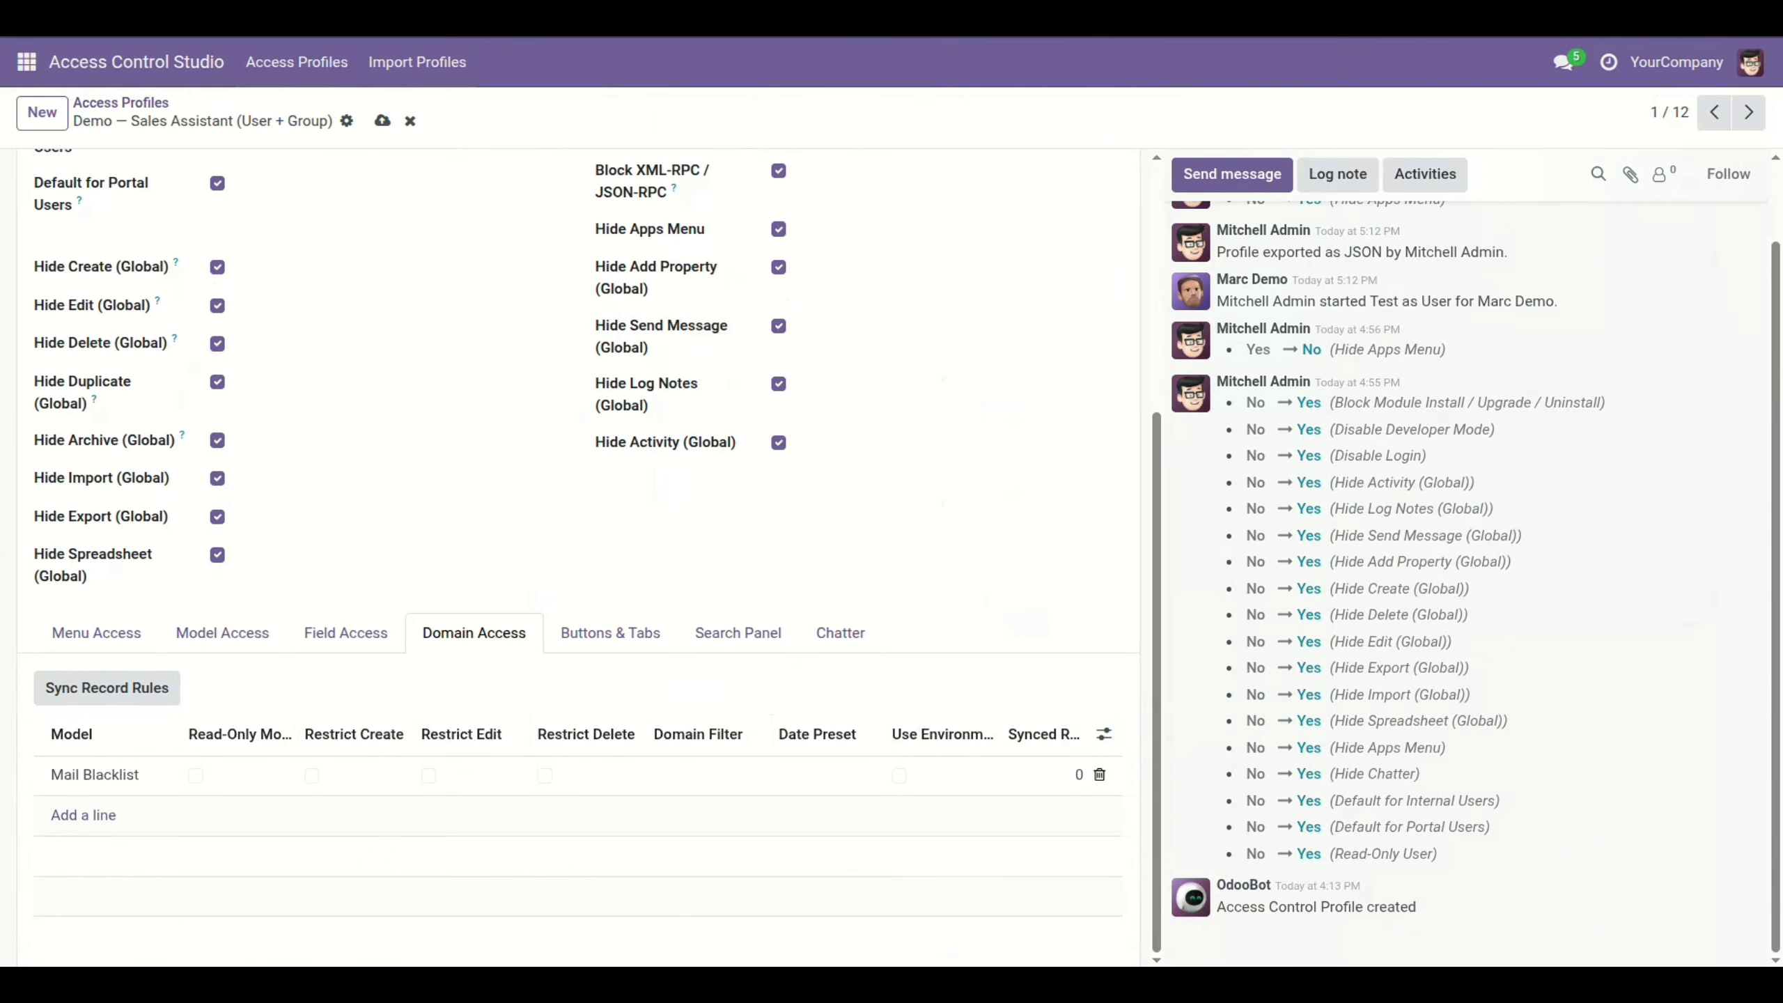
Step: Sync the record rules from the profile's domain access rules
{"action": "left_click", "coordinate": [107, 688]}
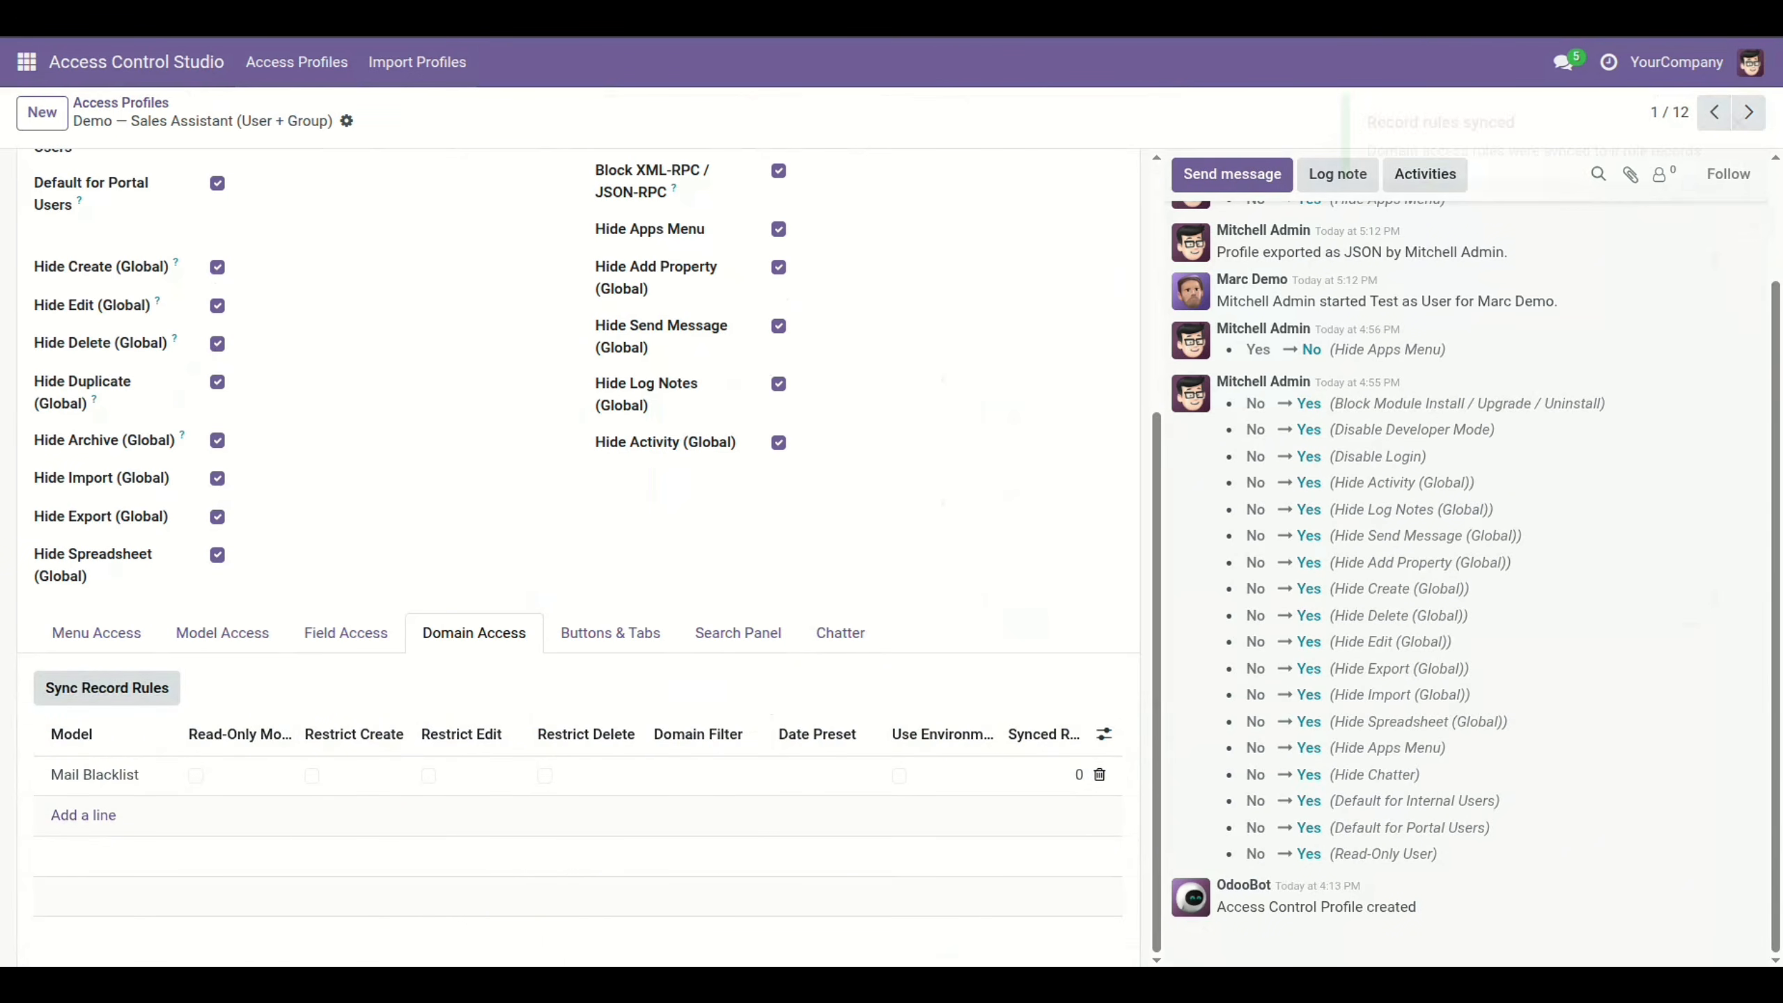
{"action": "left_click", "coordinate": [106, 687]}
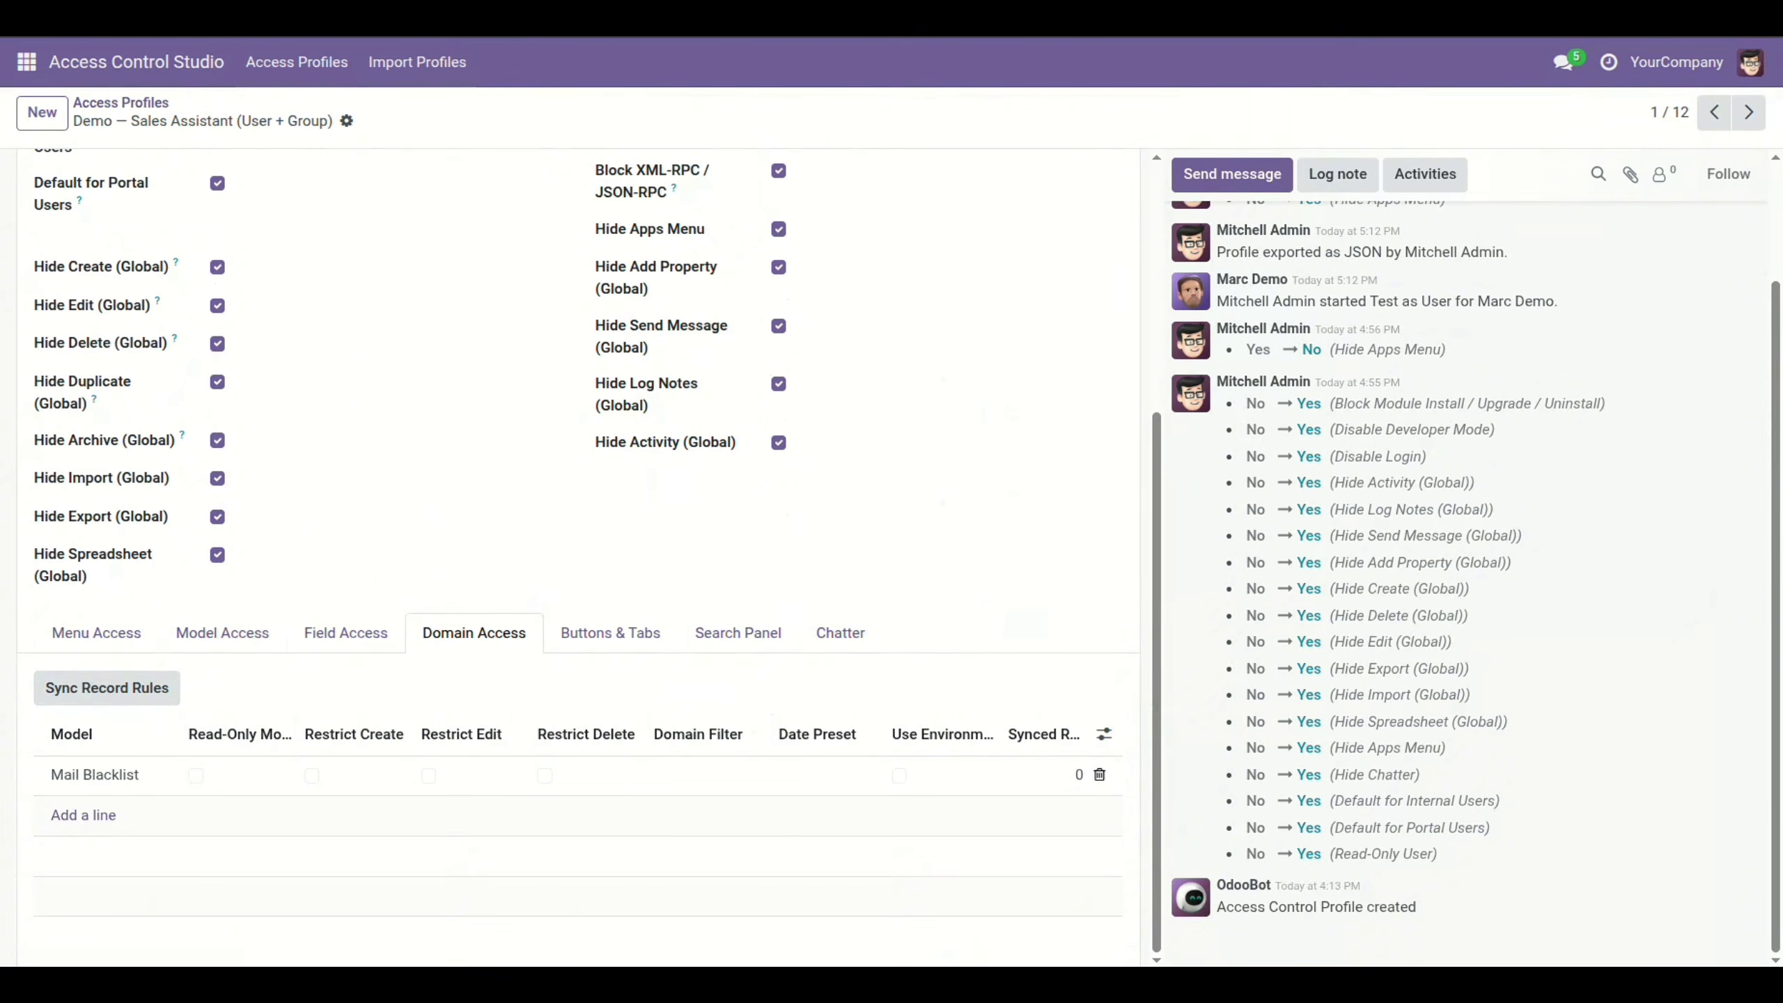
Step: Review the profile's button and tab hiding rules, from the object buttons down to the Contact model's Internal Notes page
{"action": "left_click", "coordinate": [611, 633]}
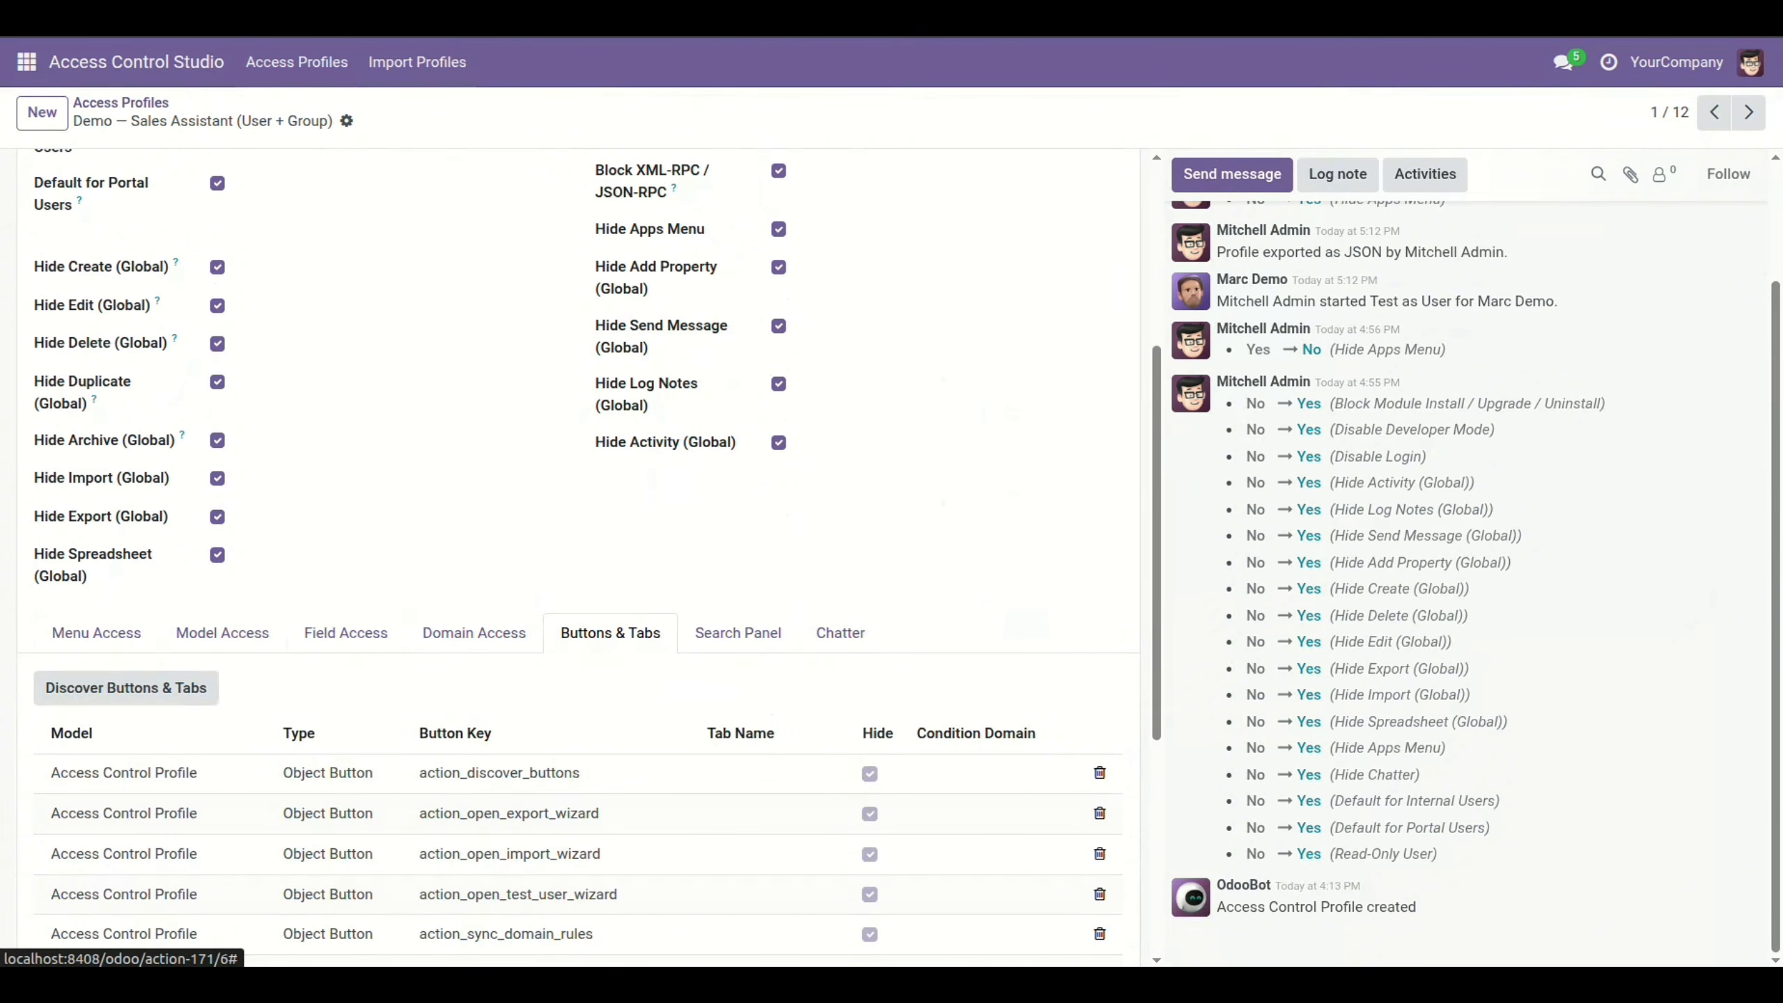
{"action": "scroll", "coordinate": [561, 678], "scroll_direction": "down", "scroll_amount": 6}
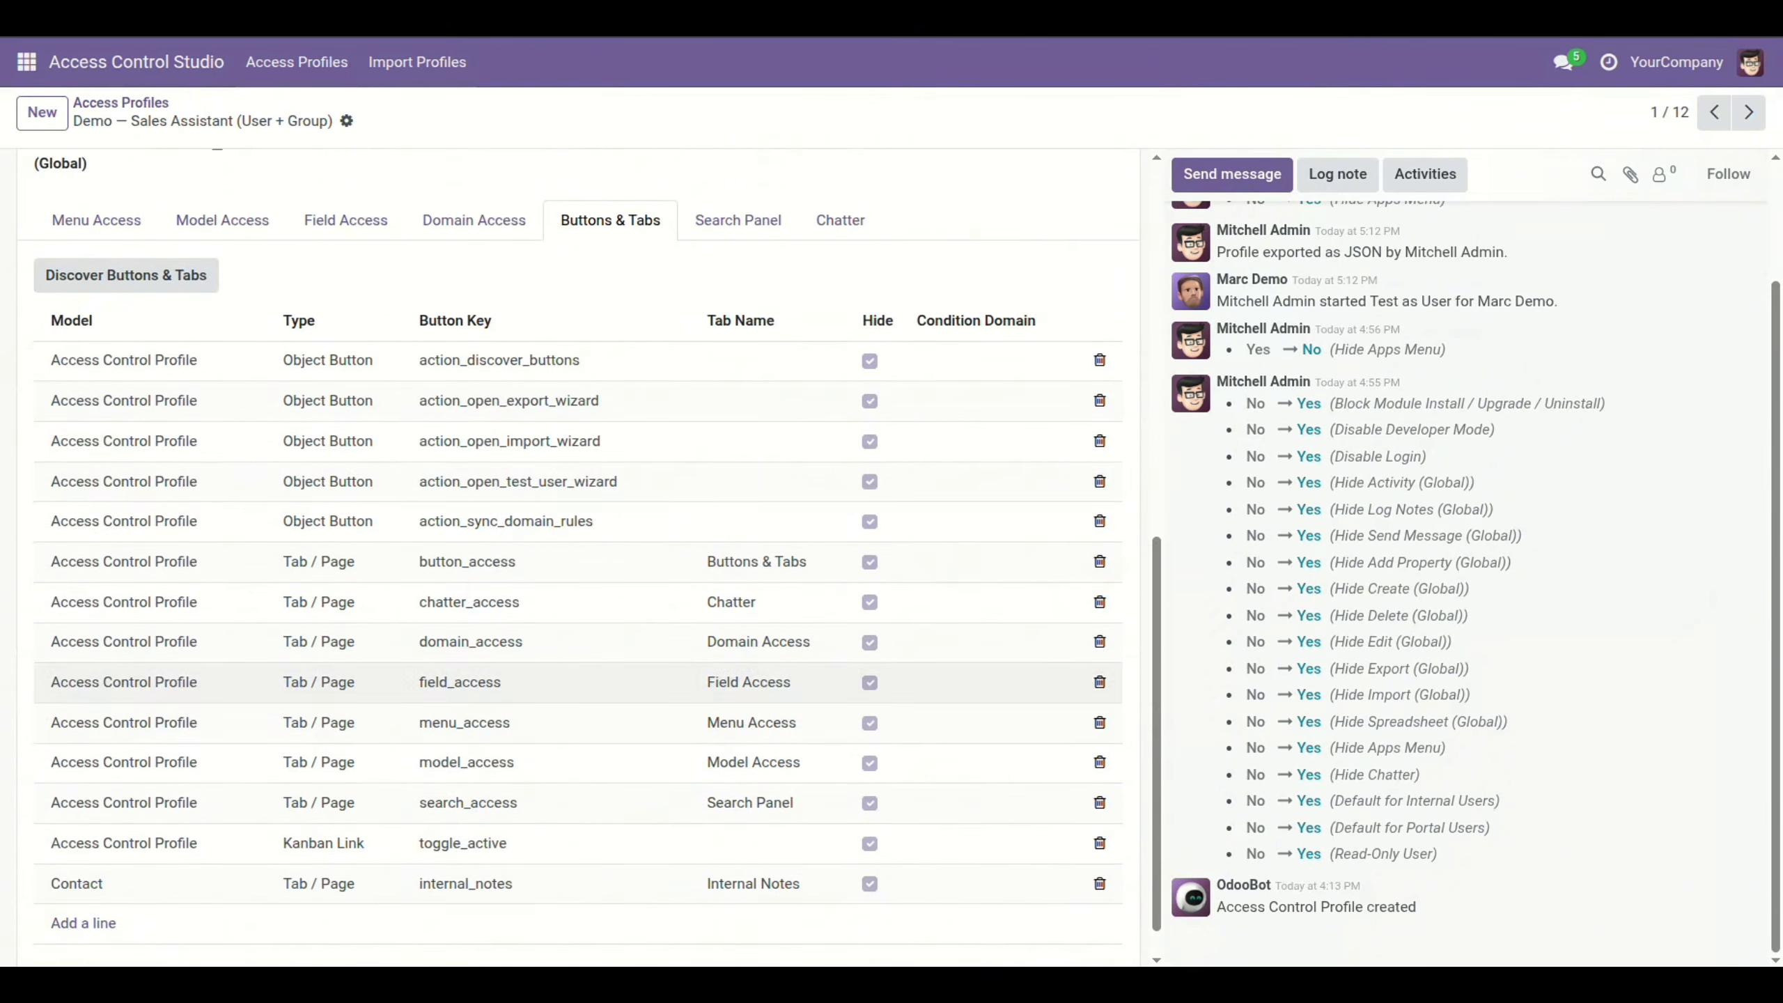
{"action": "scroll", "coordinate": [562, 667], "scroll_direction": "up", "scroll_amount": 4}
{"action": "scroll", "coordinate": [561, 667], "scroll_direction": "down", "scroll_amount": 3}
{"action": "scroll", "coordinate": [561, 667], "scroll_direction": "up", "scroll_amount": 2}
{"action": "scroll", "coordinate": [562, 668], "scroll_direction": "down", "scroll_amount": 3}
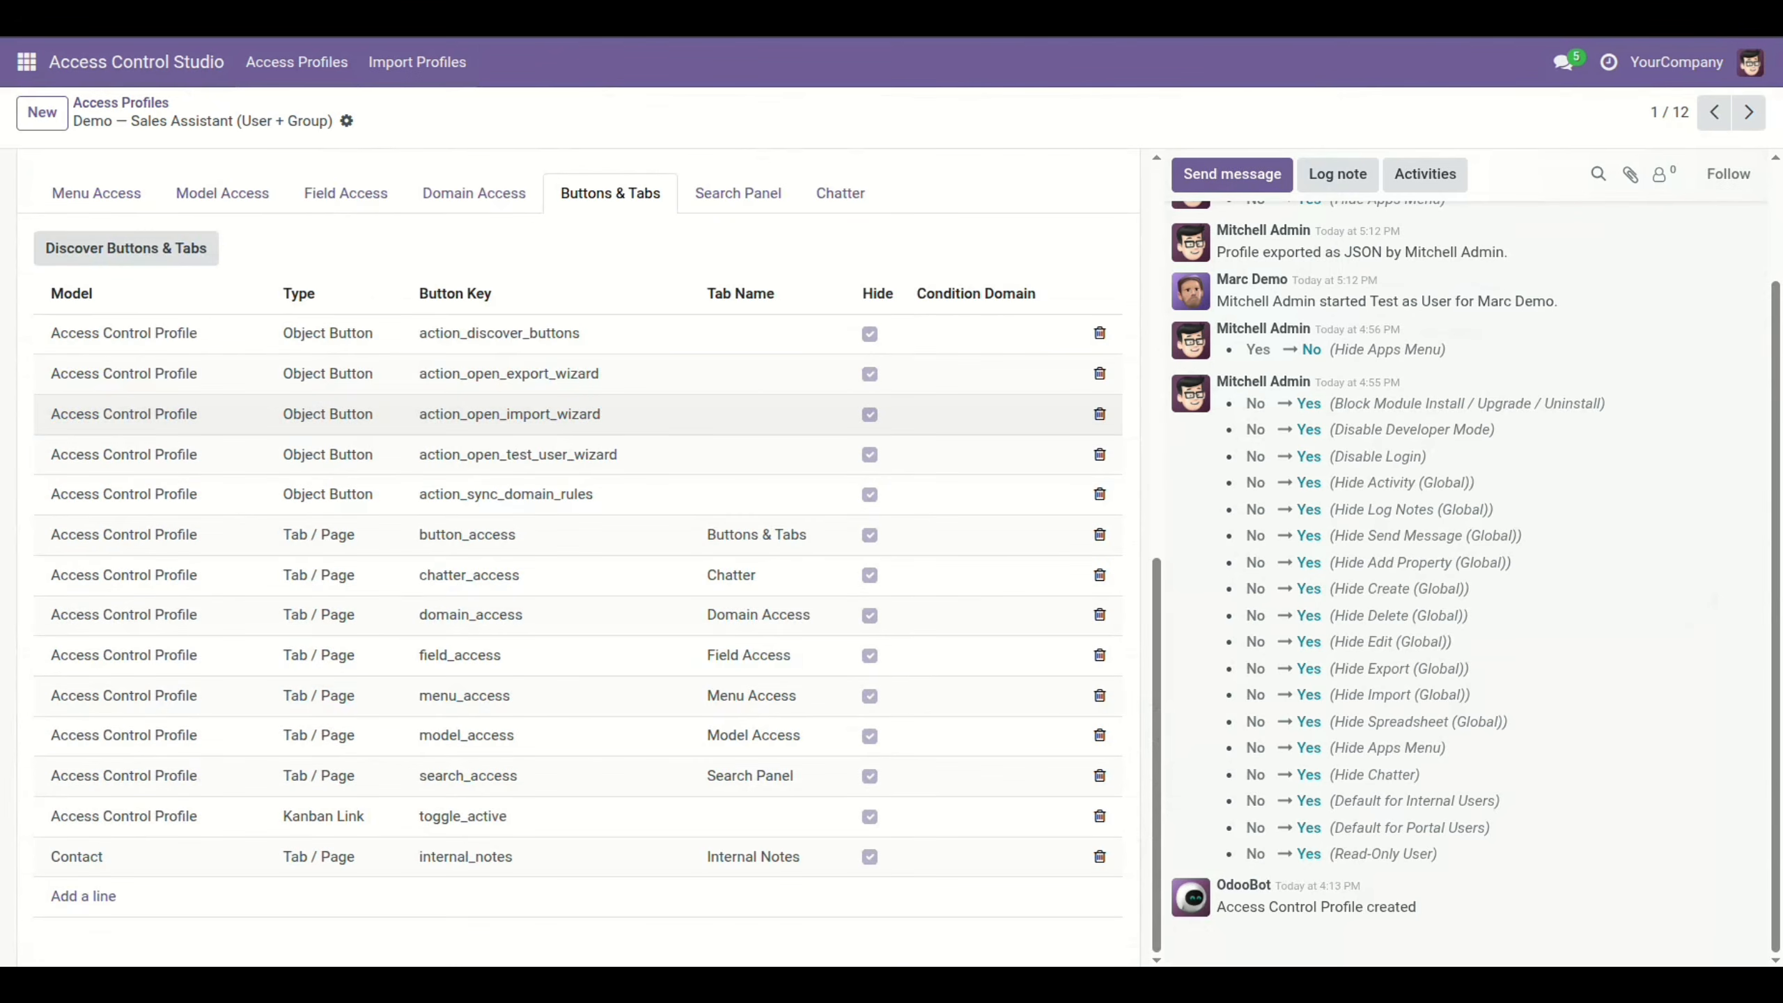
{"action": "scroll", "coordinate": [561, 667], "scroll_direction": "up", "scroll_amount": 5}
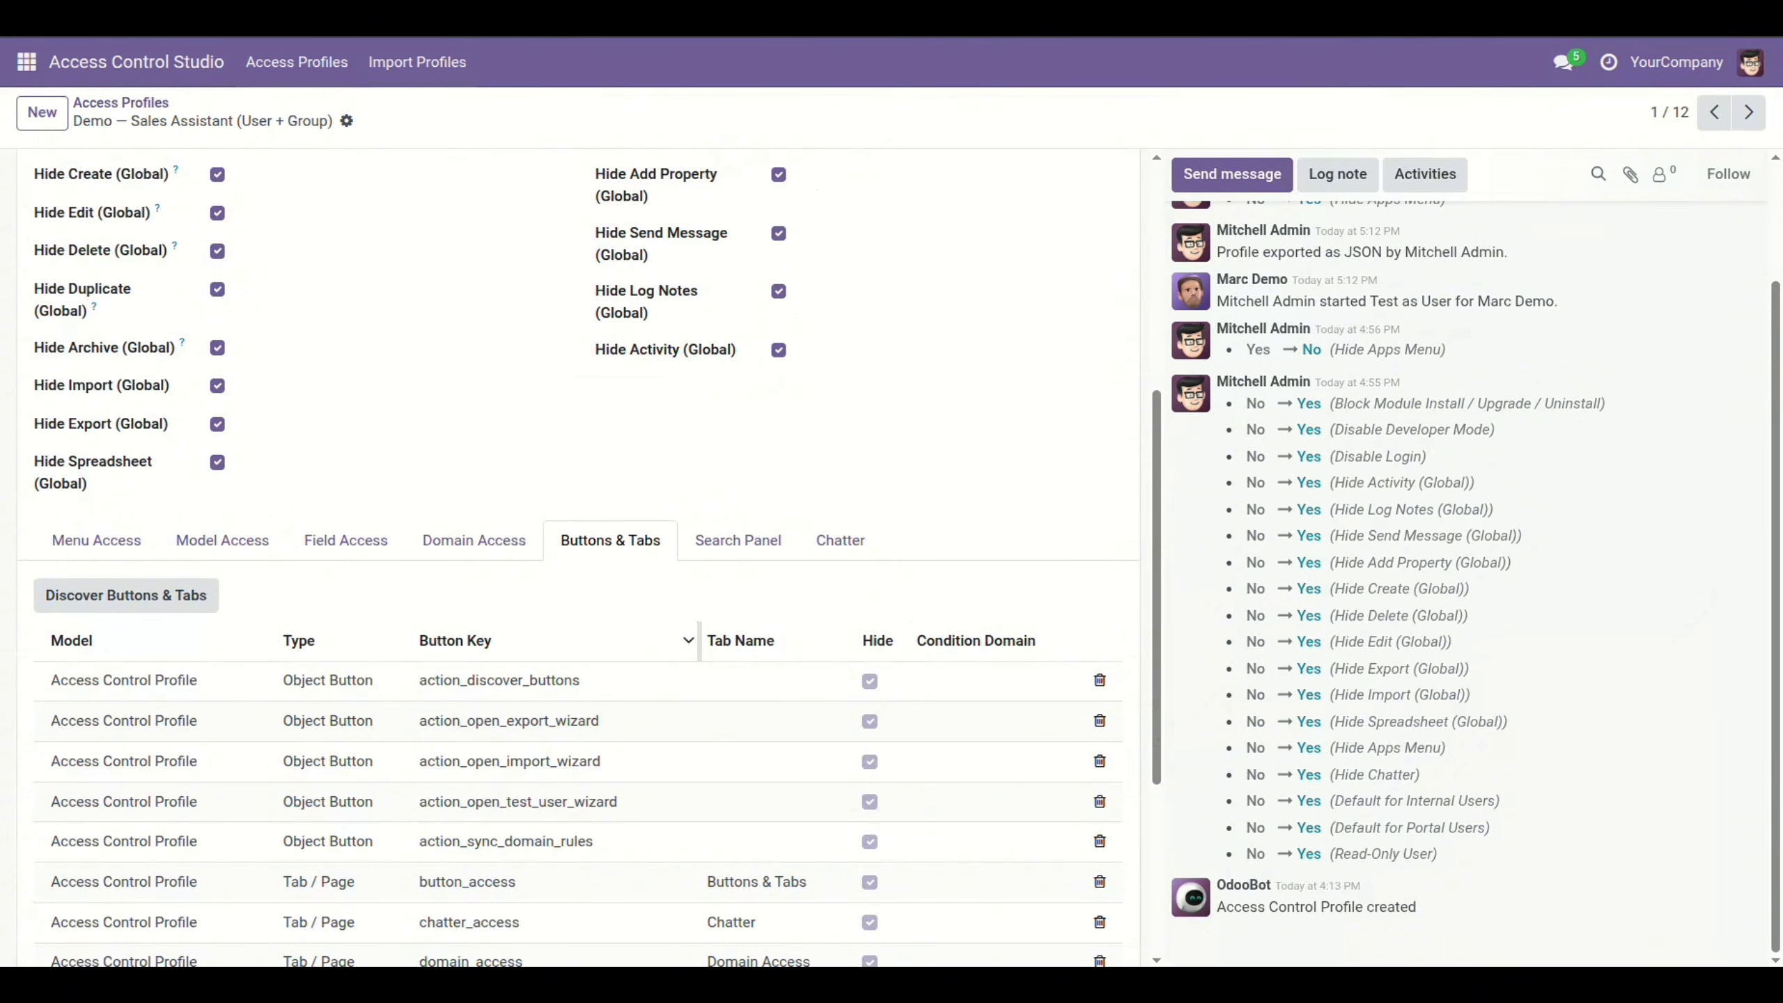
{"action": "scroll", "coordinate": [561, 668], "scroll_direction": "down", "scroll_amount": 5}
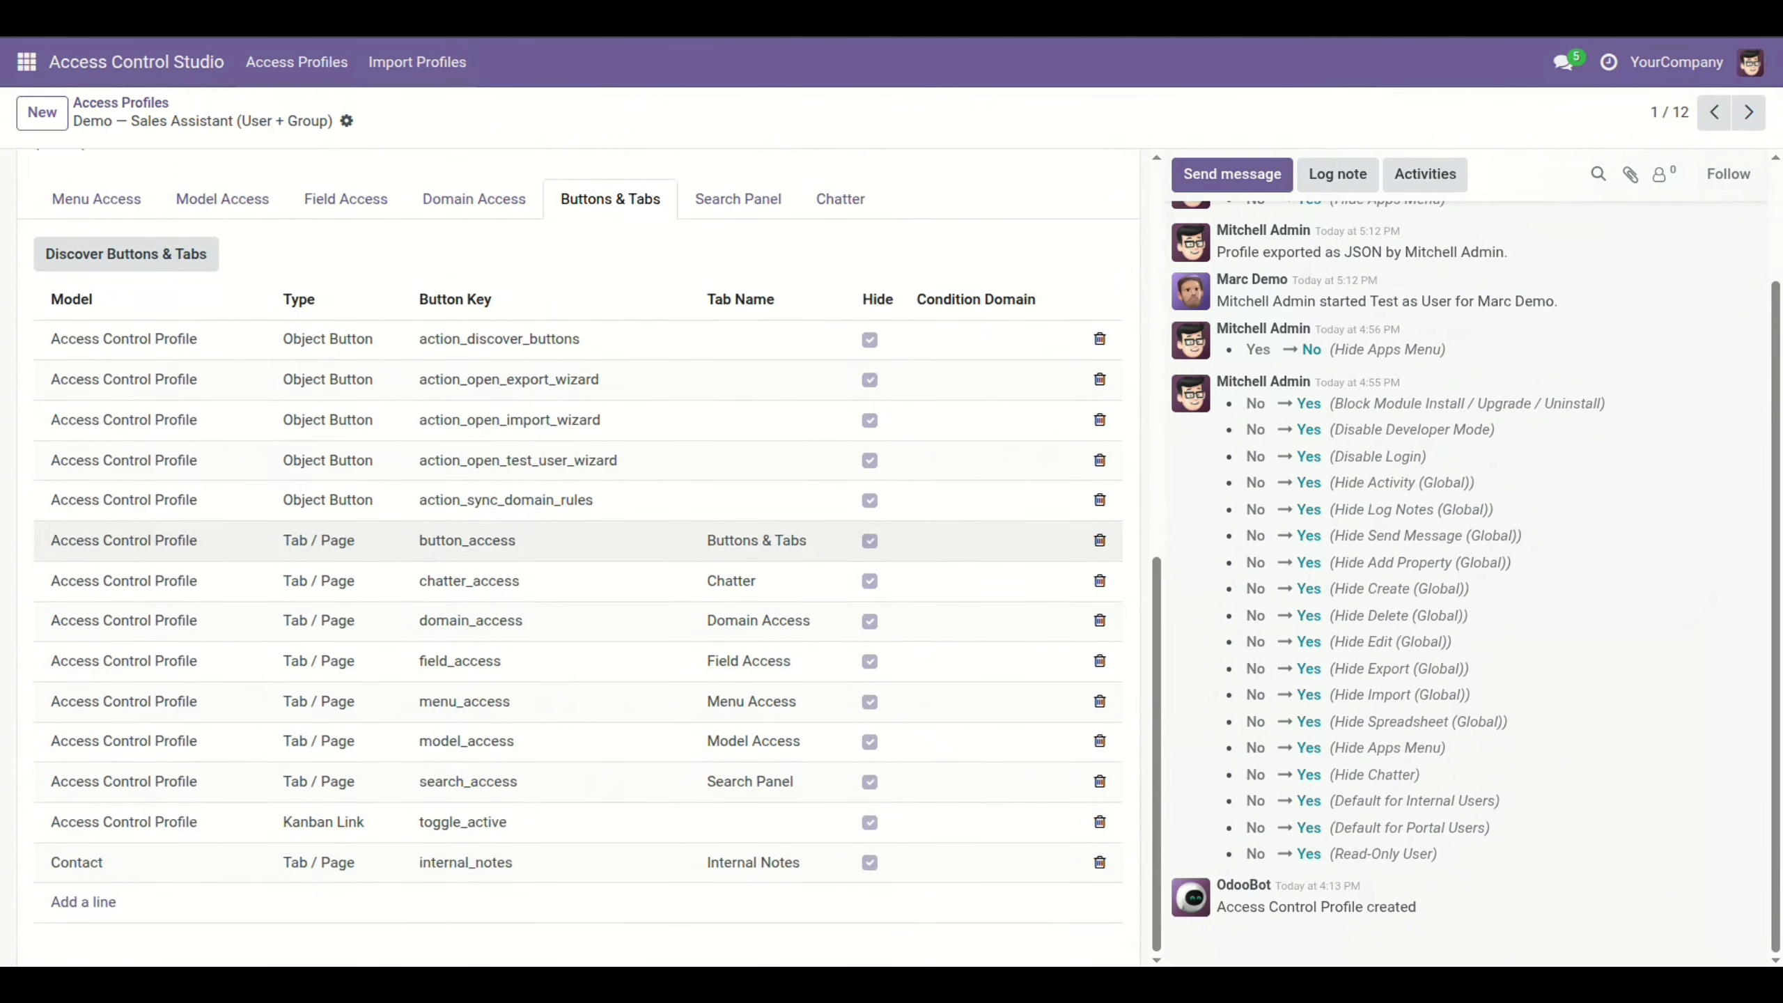
Step: Discover the buttons and tabs of the Contact model and add all the selected ones to the profile's hiding rules
{"action": "scroll", "coordinate": [562, 668], "scroll_direction": "up", "scroll_amount": 3}
{"action": "left_click", "coordinate": [126, 480]}
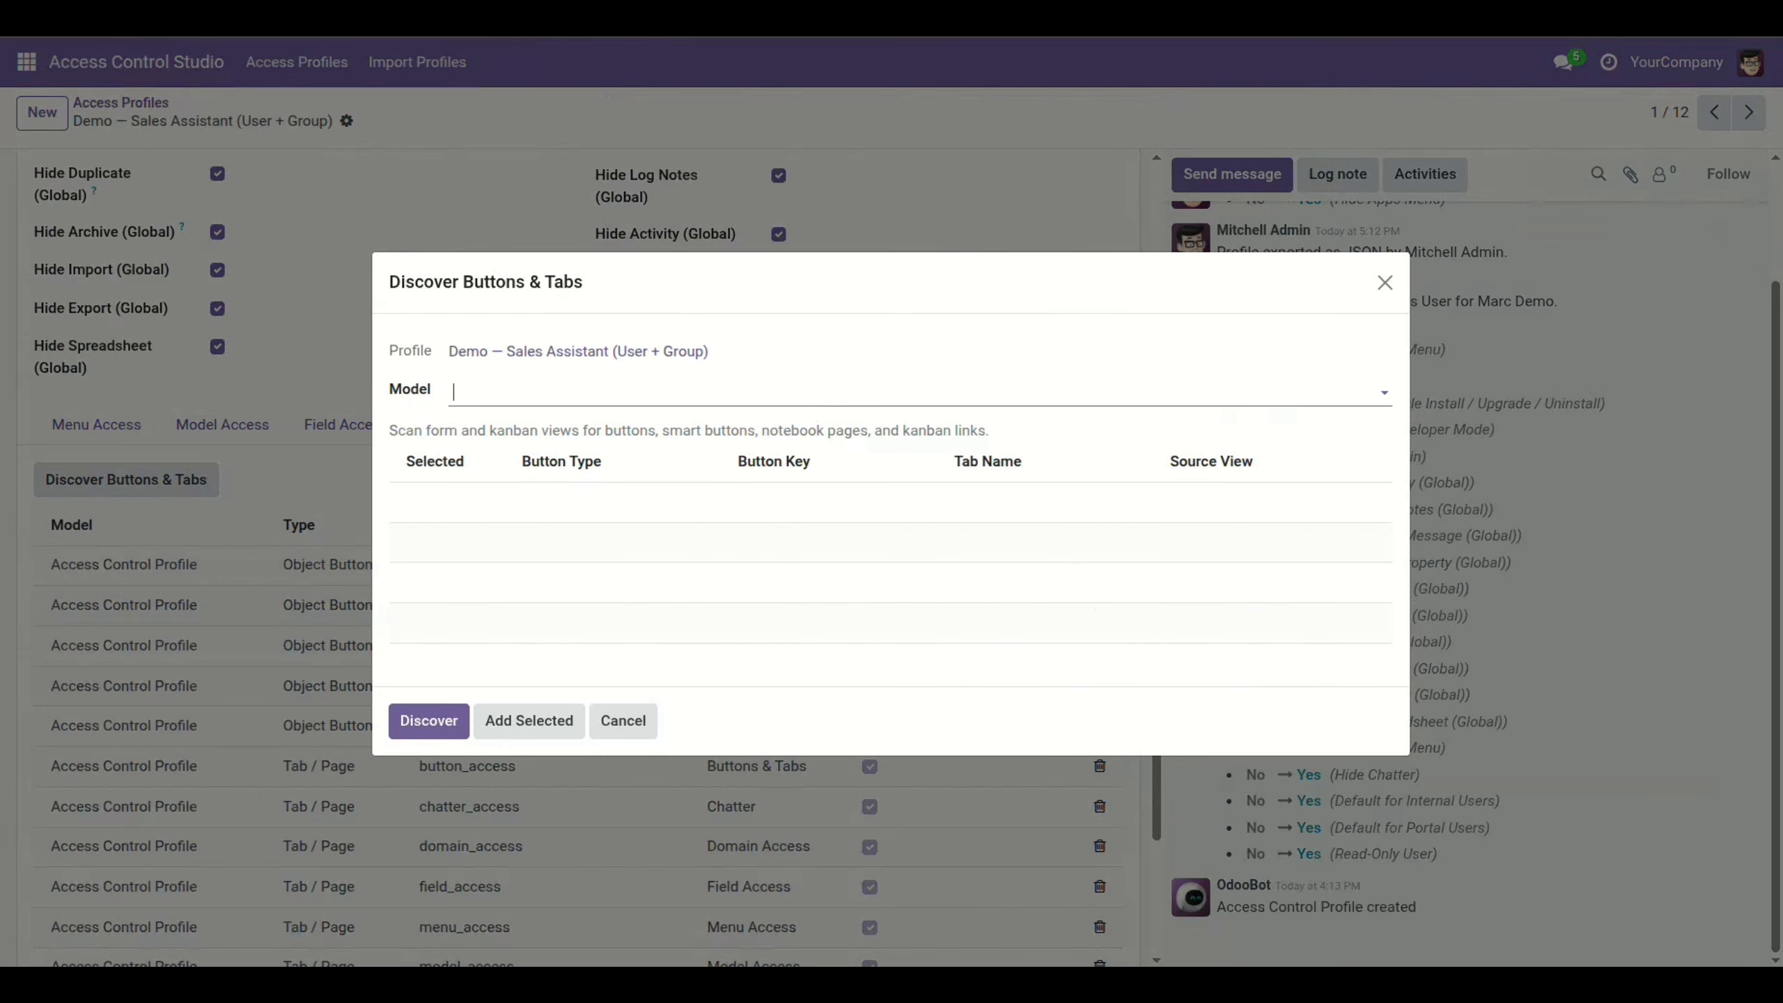
{"action": "left_click", "coordinate": [523, 392]}
{"action": "left_click", "coordinate": [500, 459]}
{"action": "left_click", "coordinate": [429, 724]}
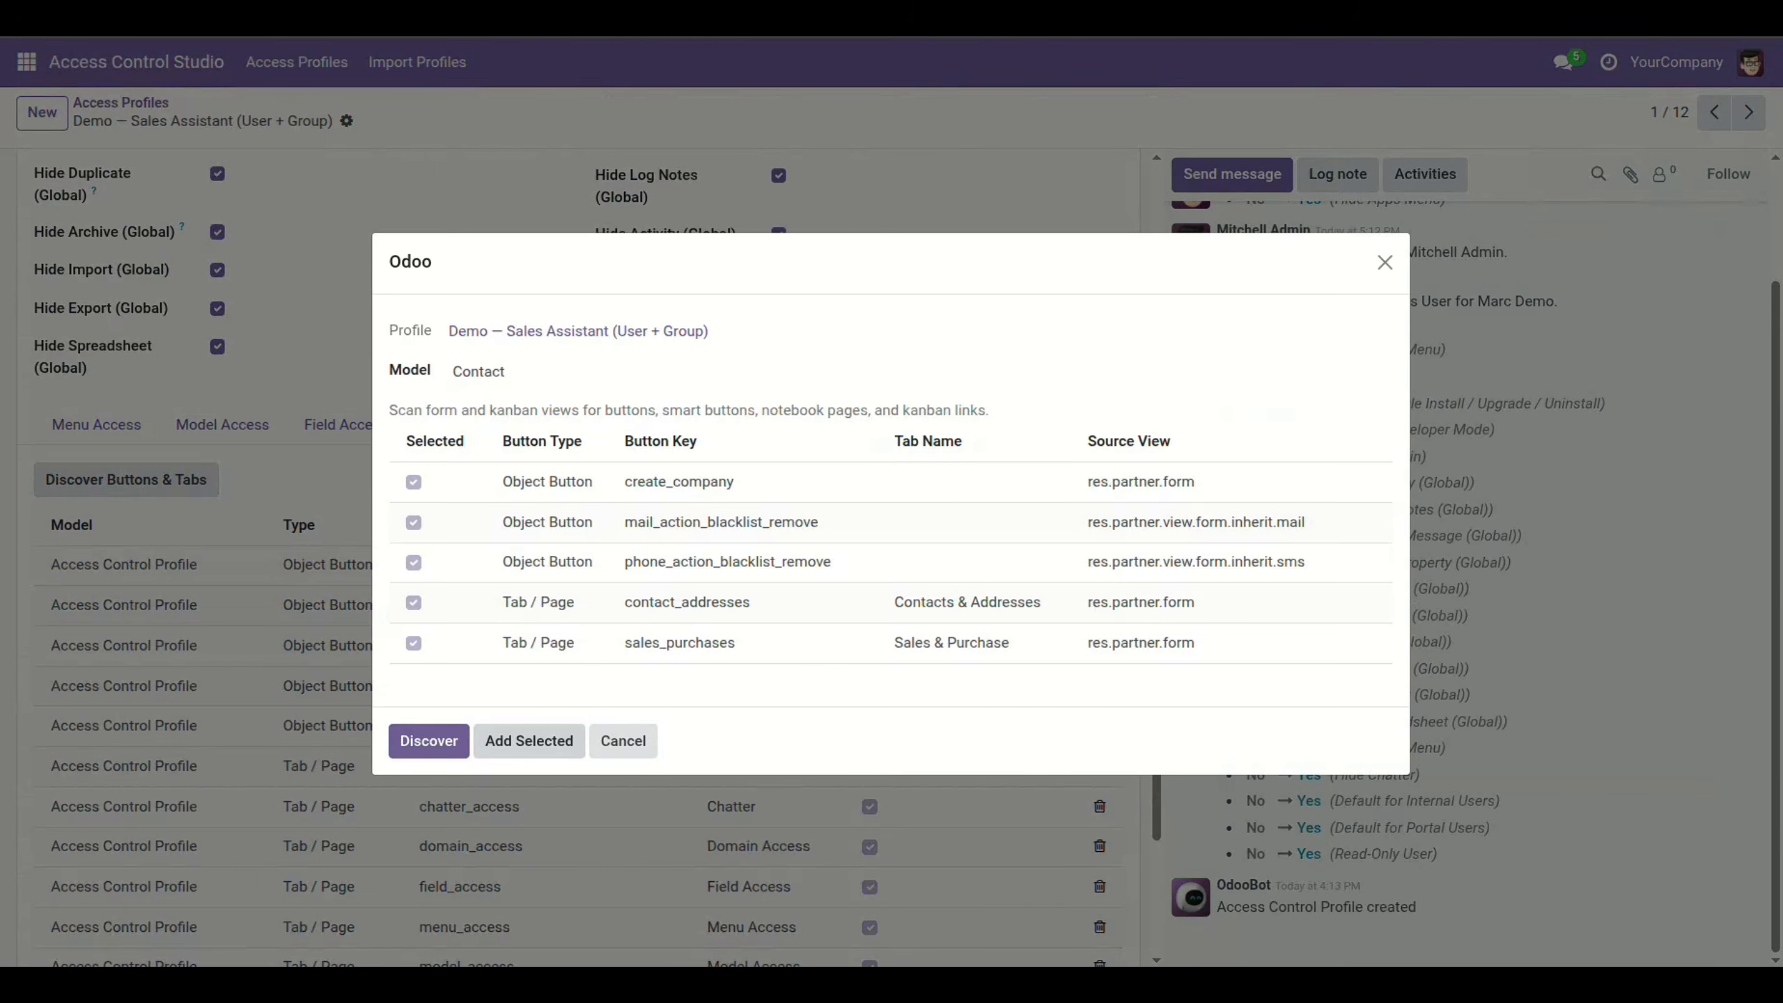
{"action": "left_click", "coordinate": [529, 747]}
{"action": "scroll", "coordinate": [562, 765], "scroll_direction": "down", "scroll_amount": 5}
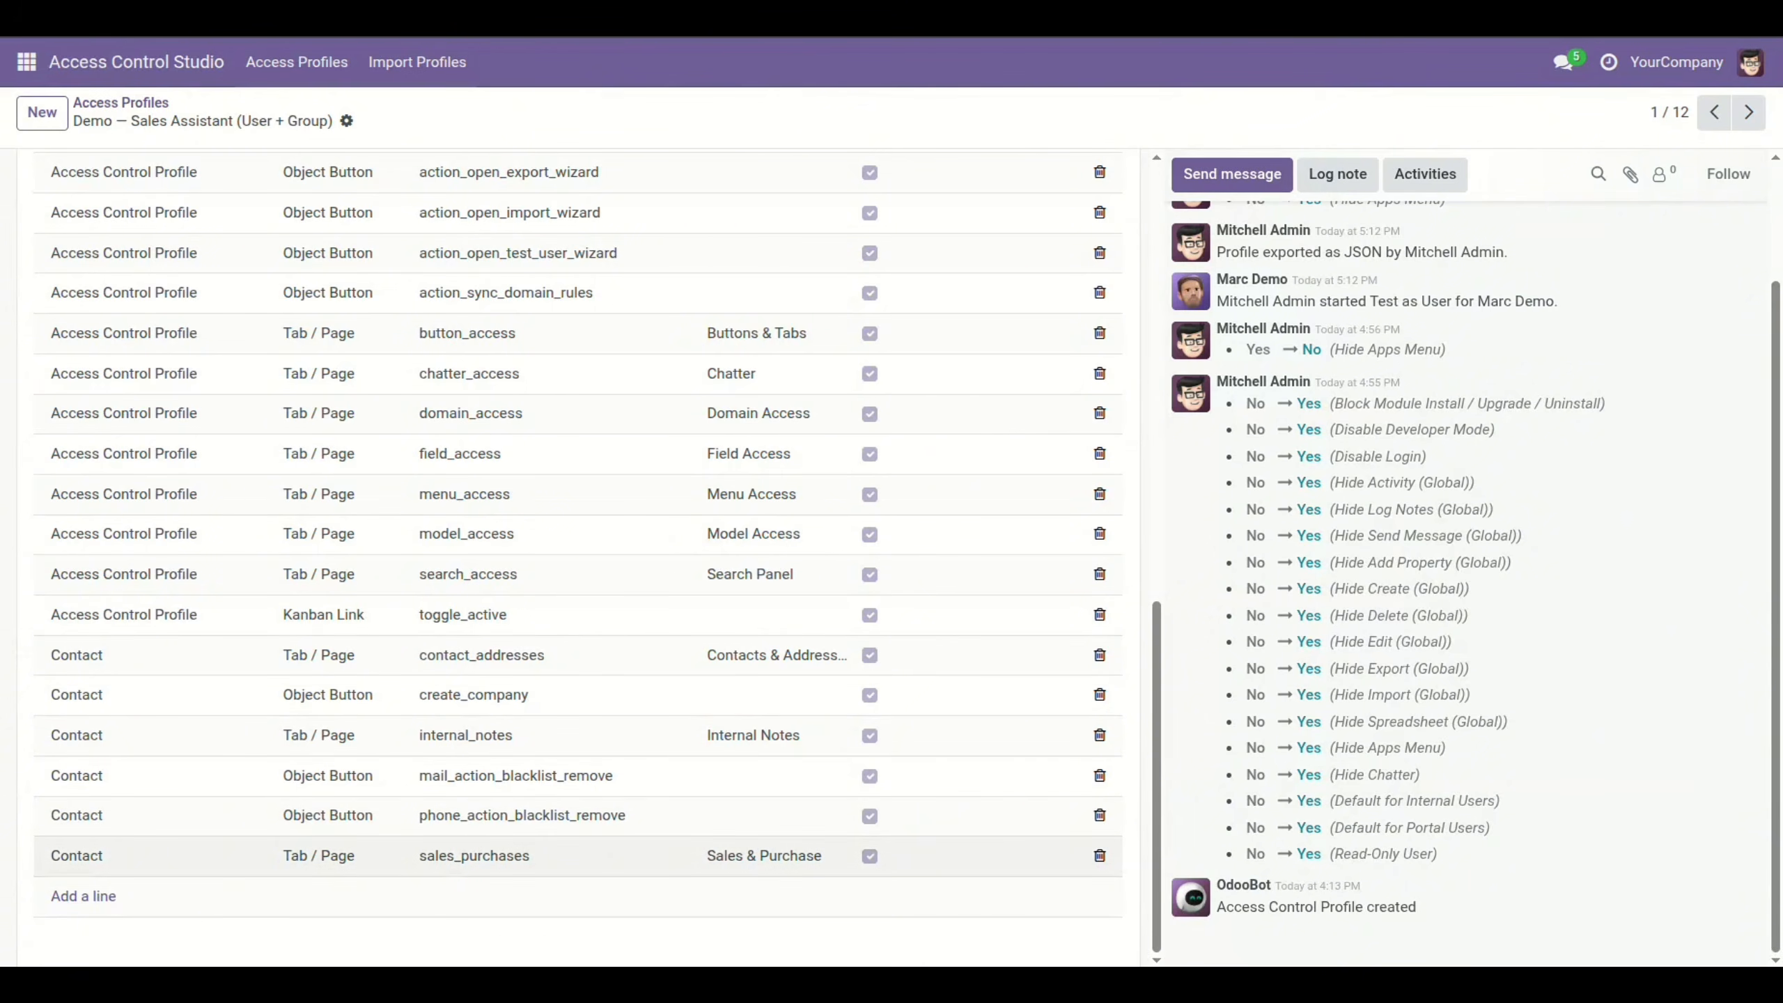
{"action": "scroll", "coordinate": [534, 855], "scroll_direction": "up", "scroll_amount": 3}
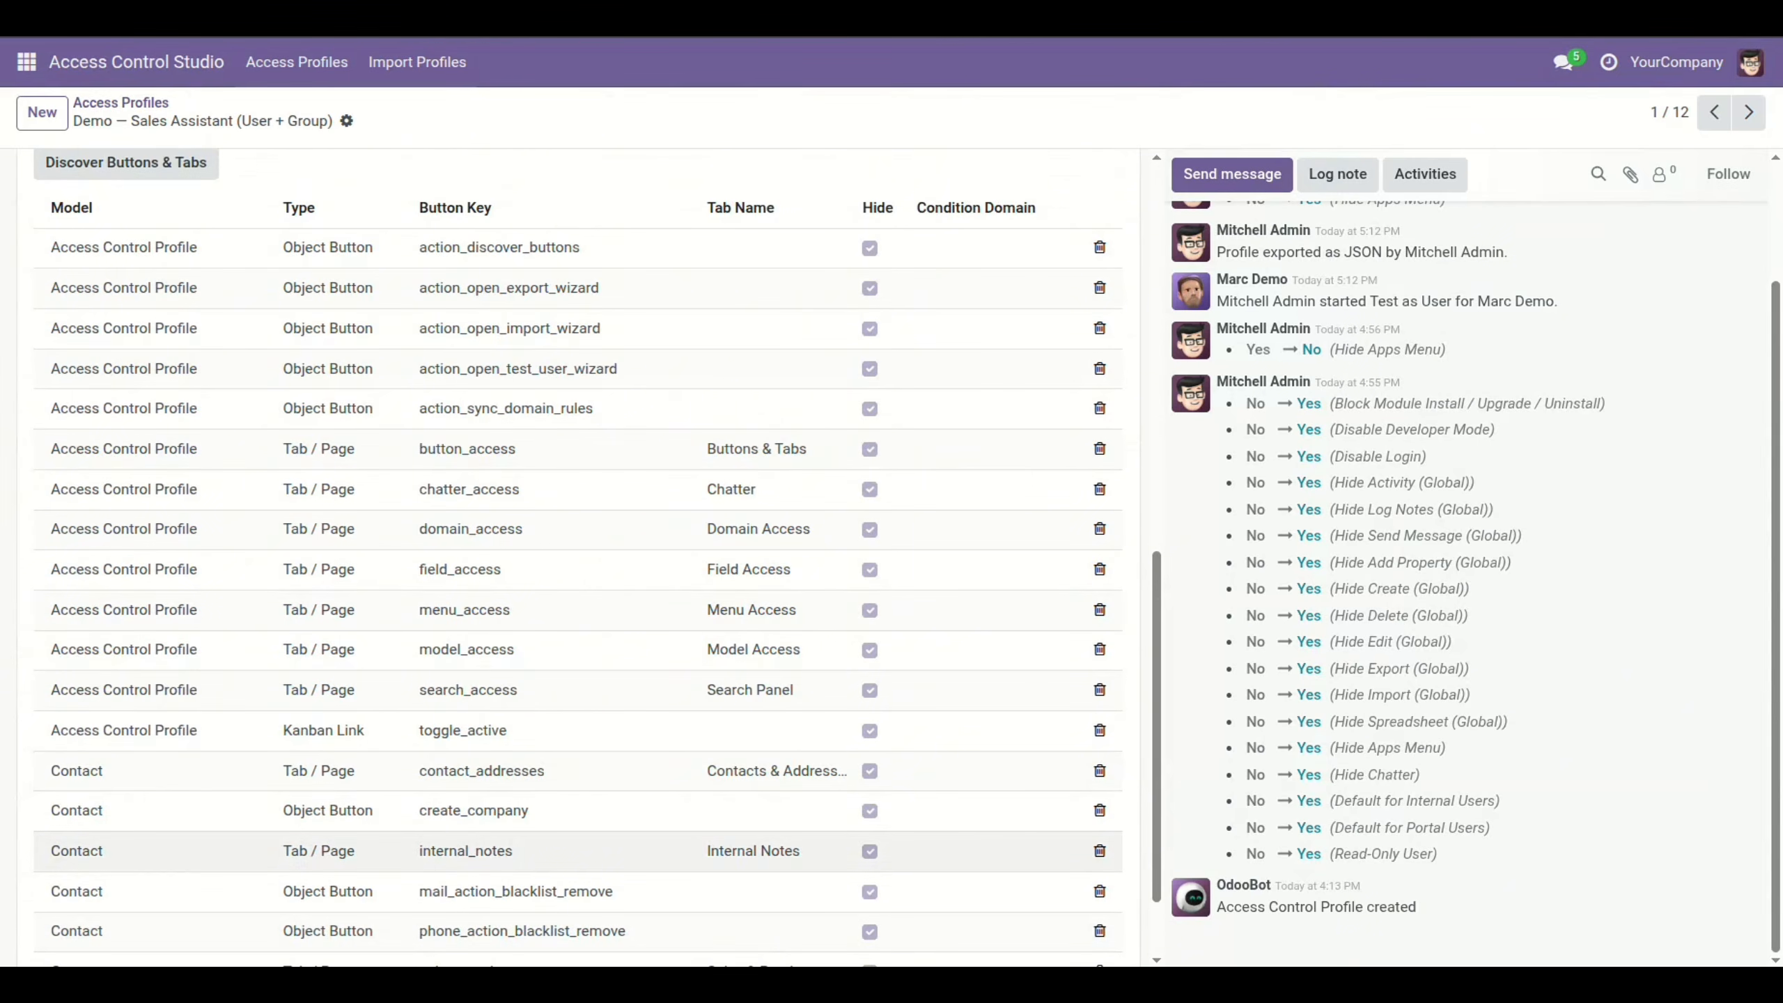
Step: Review the search panel rules and check the model choices available for a new rule line
{"action": "scroll", "coordinate": [534, 855], "scroll_direction": "up", "scroll_amount": 6}
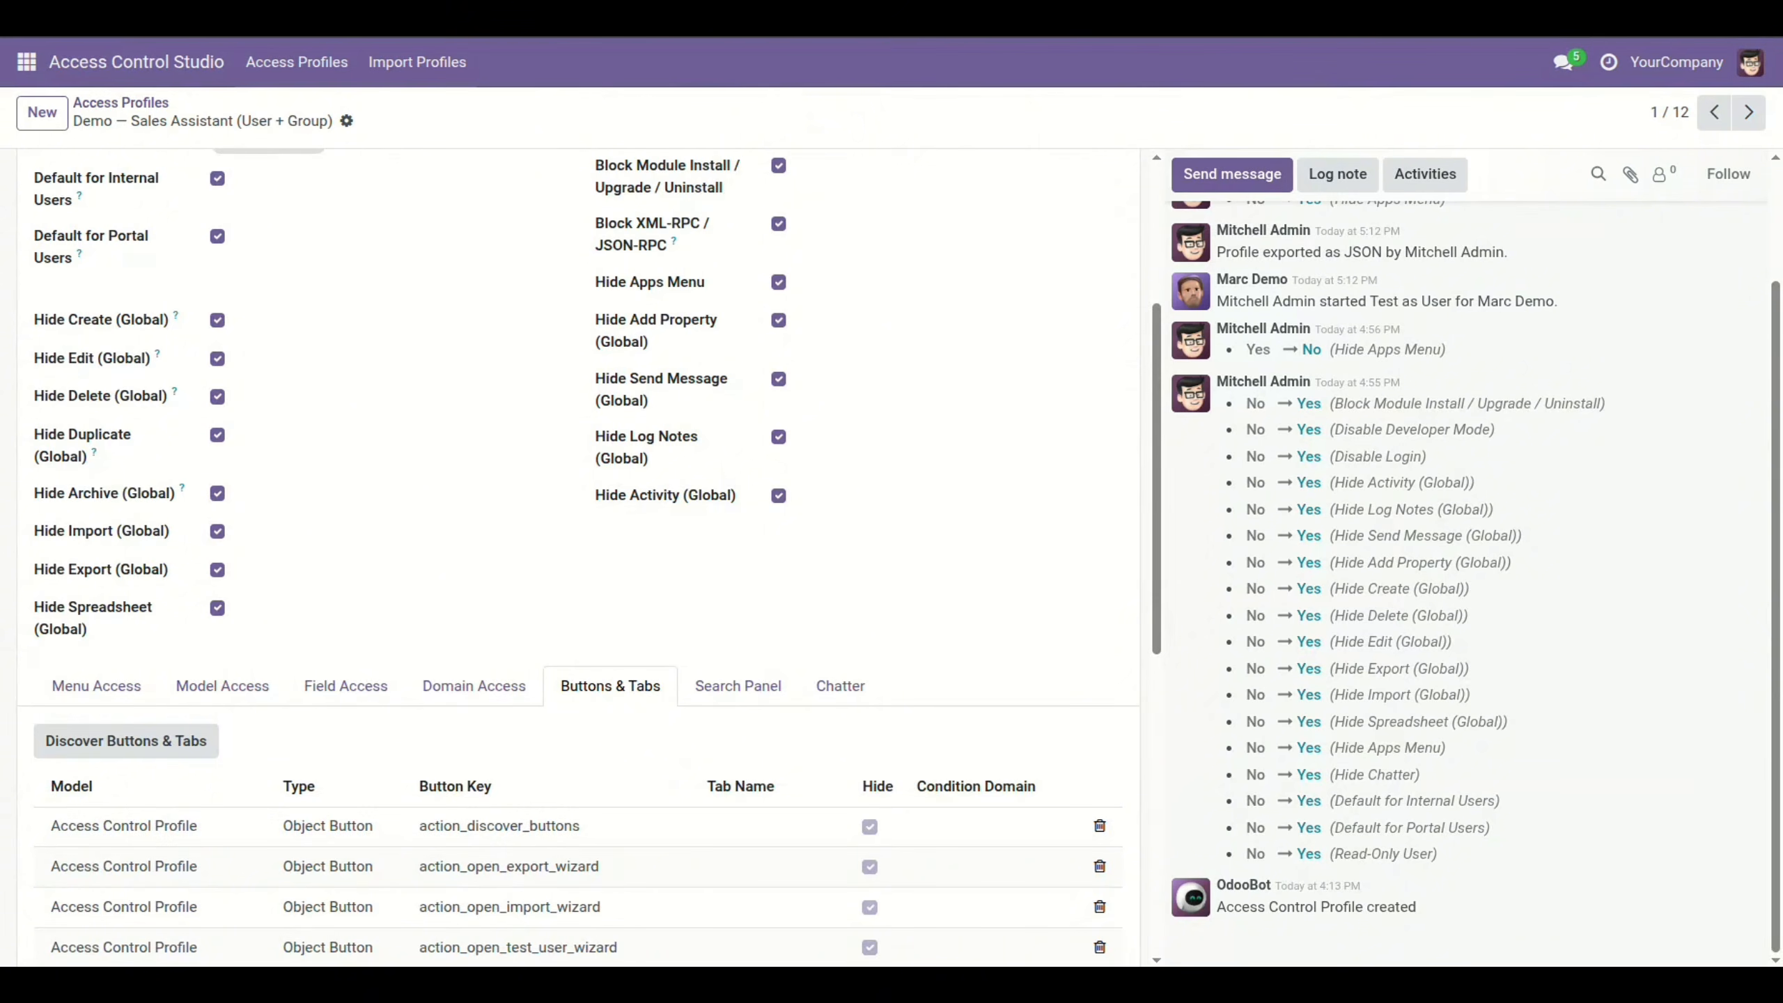
{"action": "left_click", "coordinate": [738, 686]}
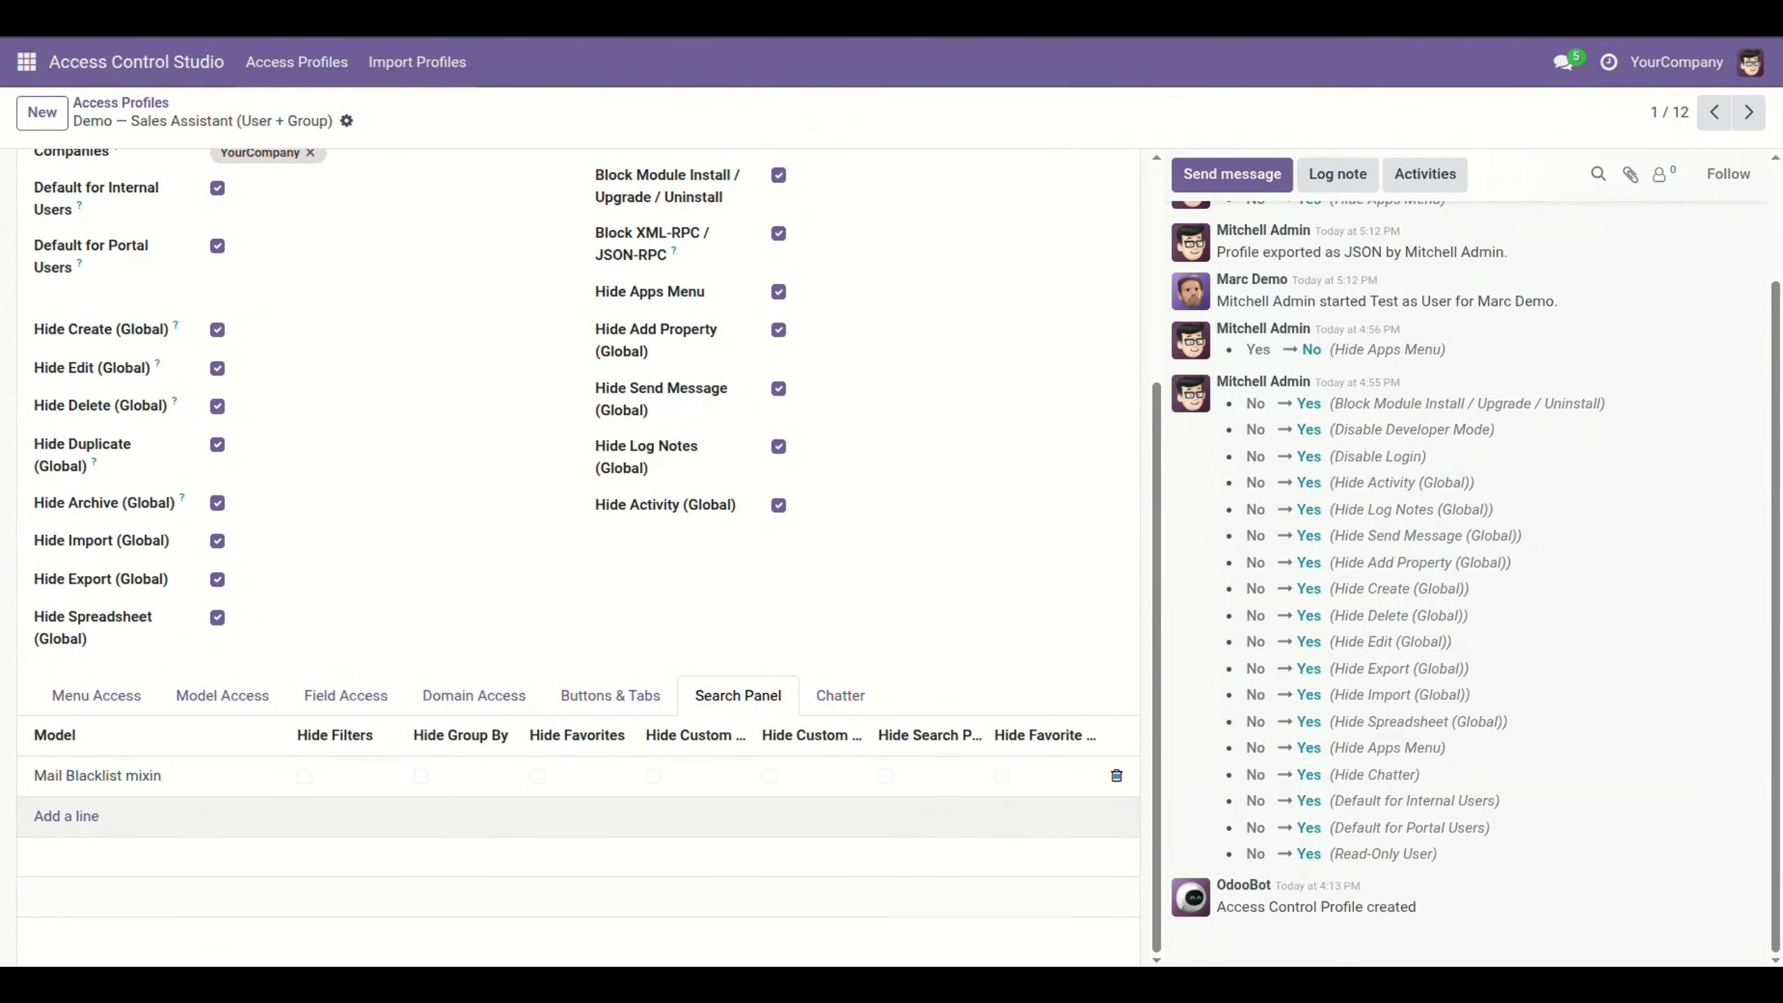
{"action": "left_click", "coordinate": [67, 817]}
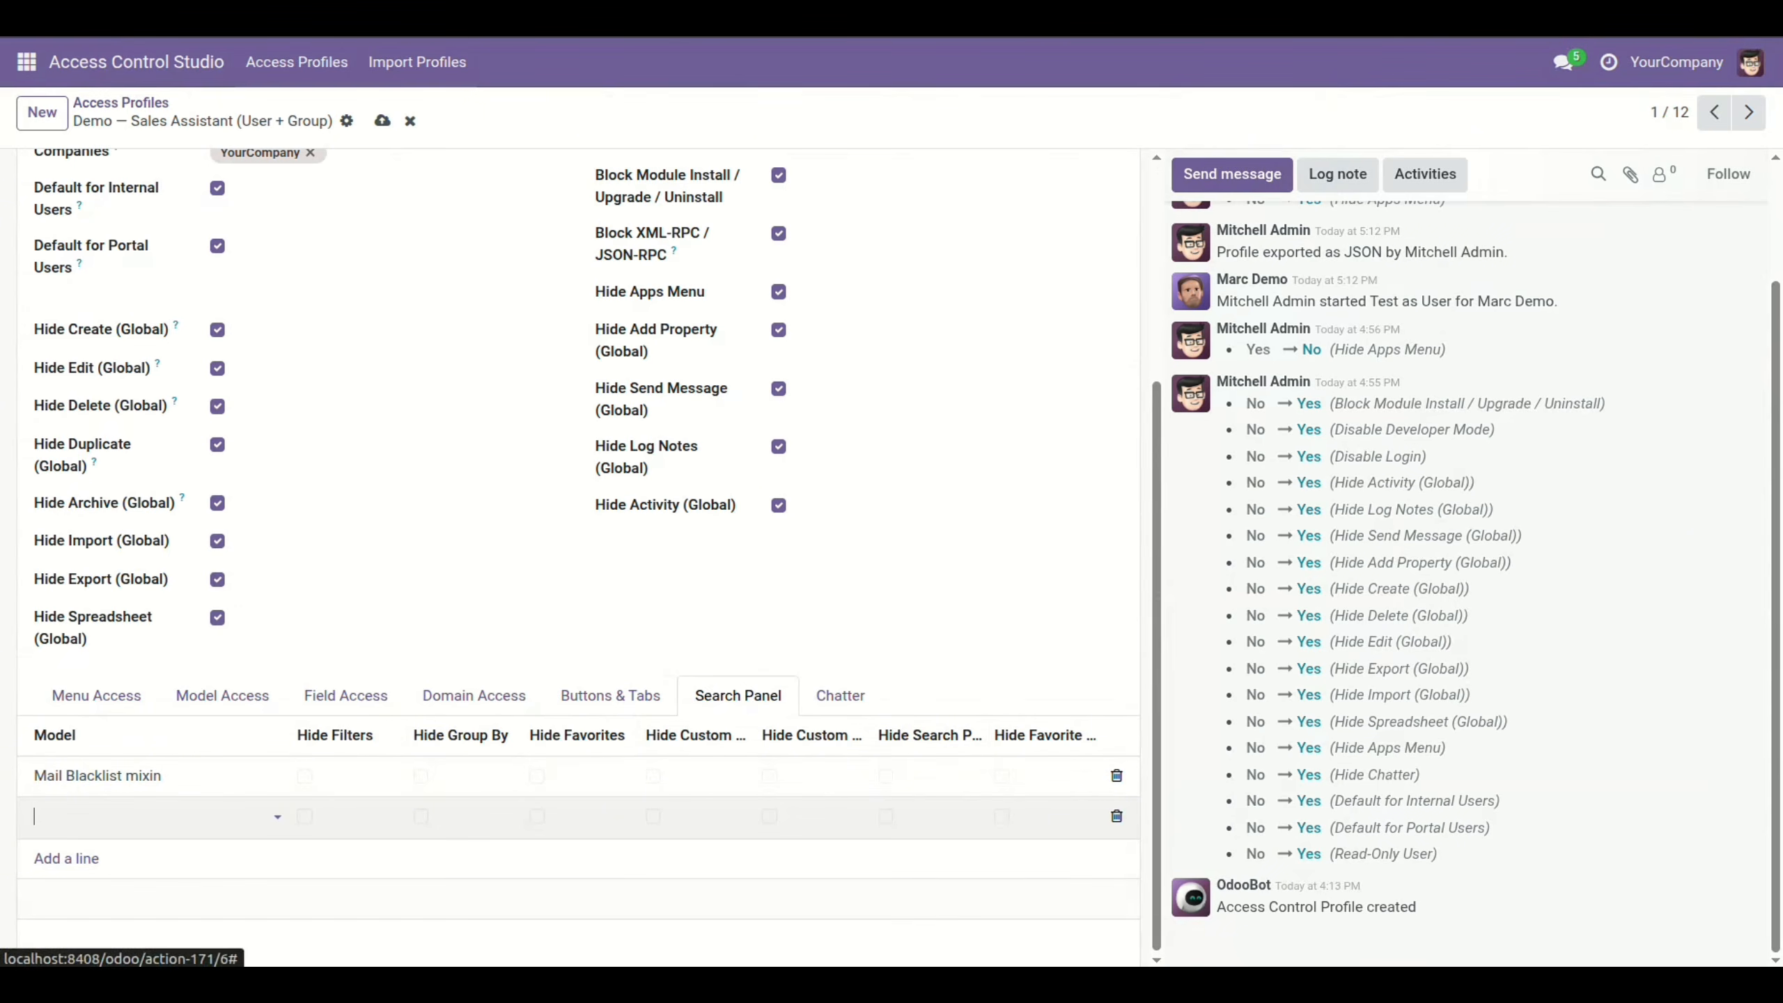
{"action": "left_click", "coordinate": [78, 817]}
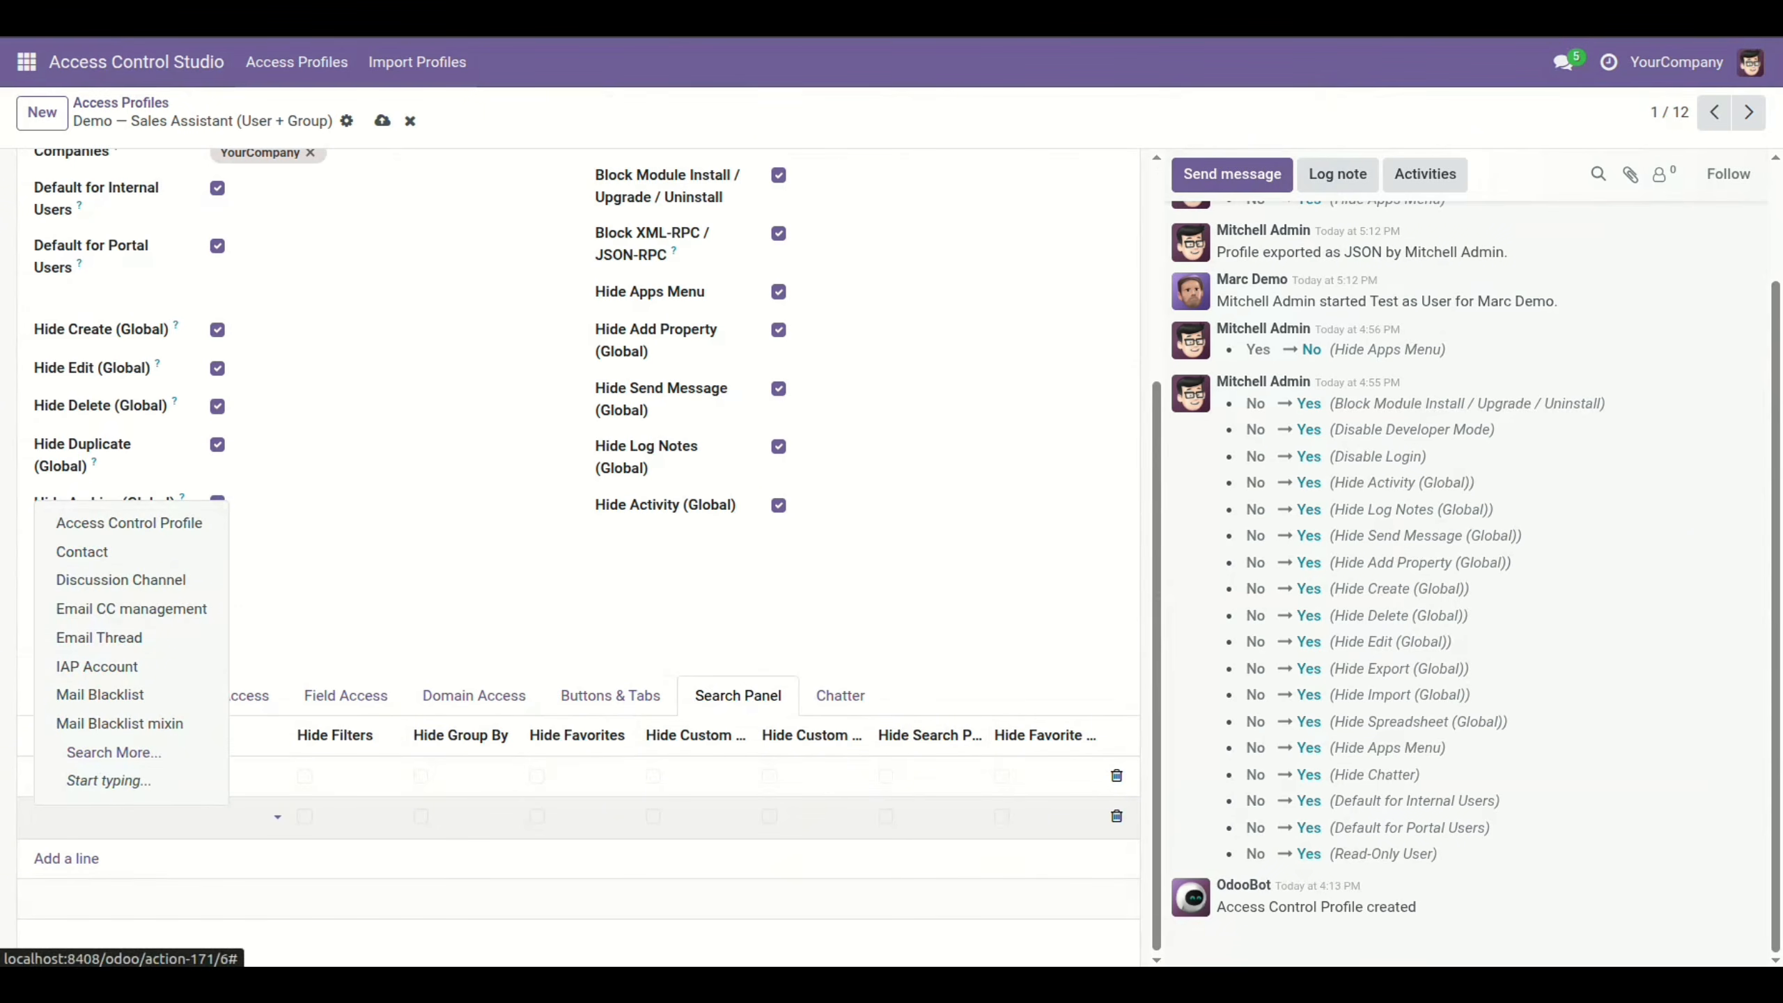
{"action": "left_click", "coordinate": [492, 899]}
Step: Show the chatter rules and try toggling Hide Chatter for the Mail Blacklist mixin model, leaving it off
{"action": "left_click", "coordinate": [840, 696]}
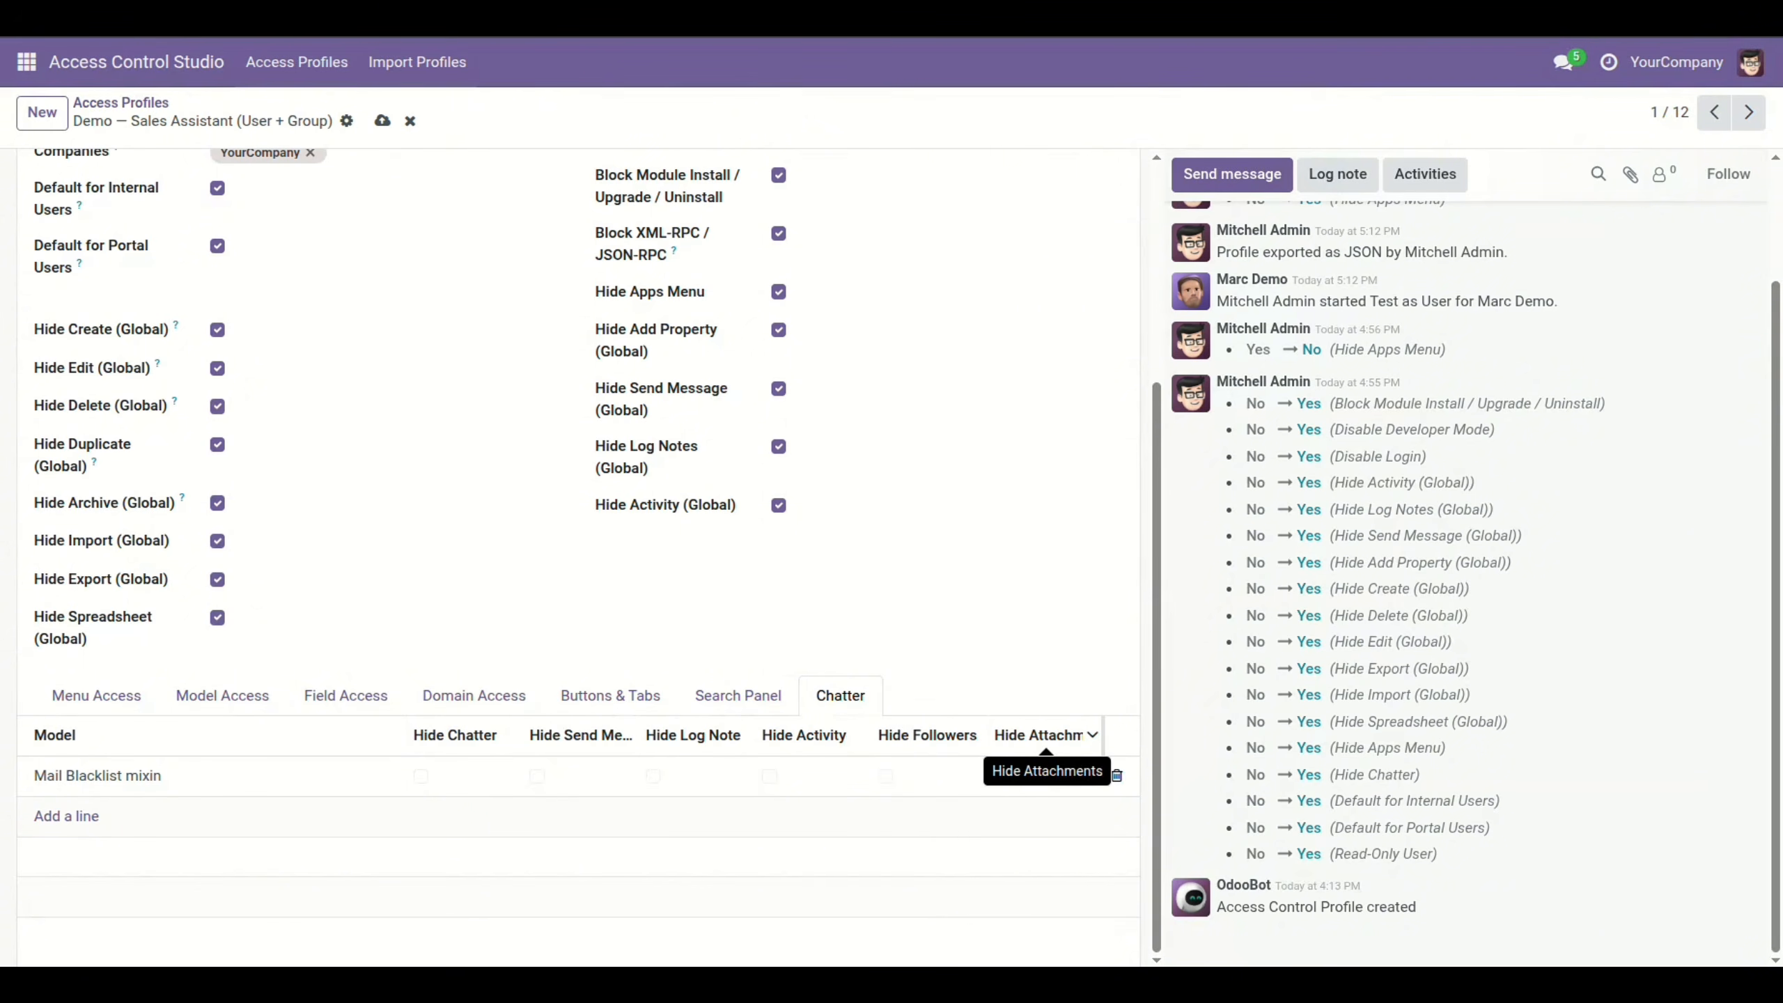
{"action": "left_click", "coordinate": [156, 776]}
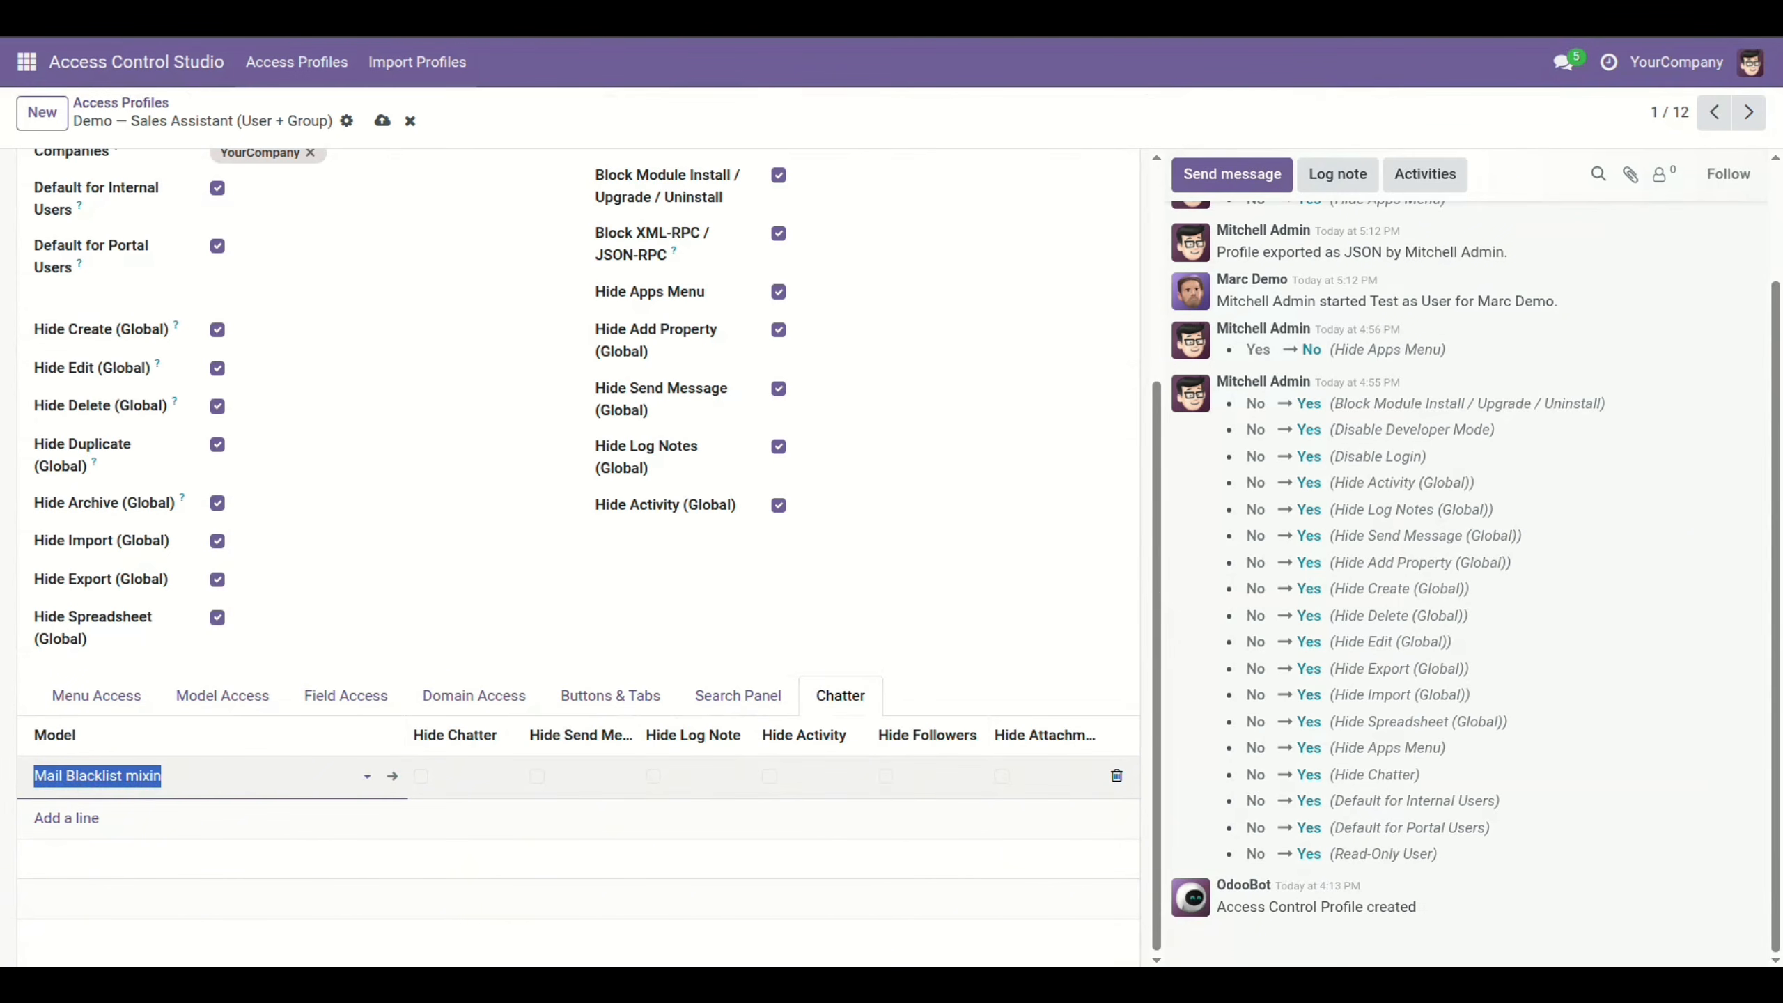
{"action": "left_click", "coordinate": [435, 819]}
{"action": "left_click", "coordinate": [421, 776]}
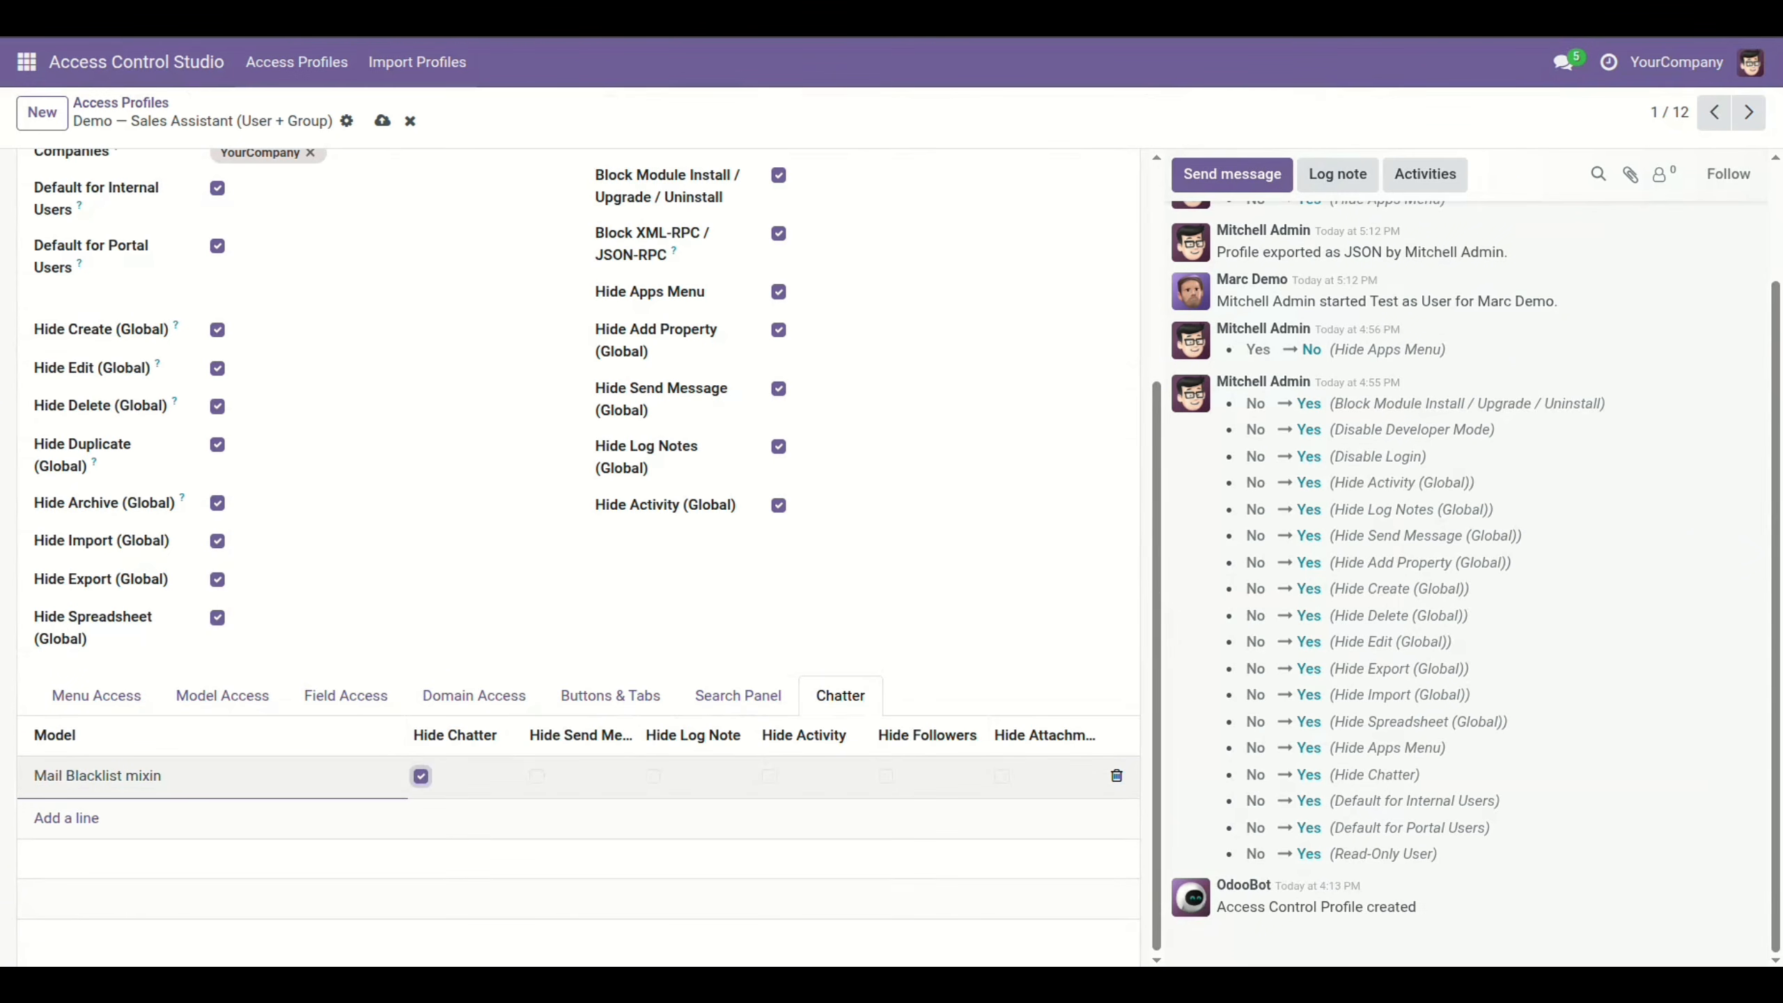
{"action": "left_click", "coordinate": [537, 776]}
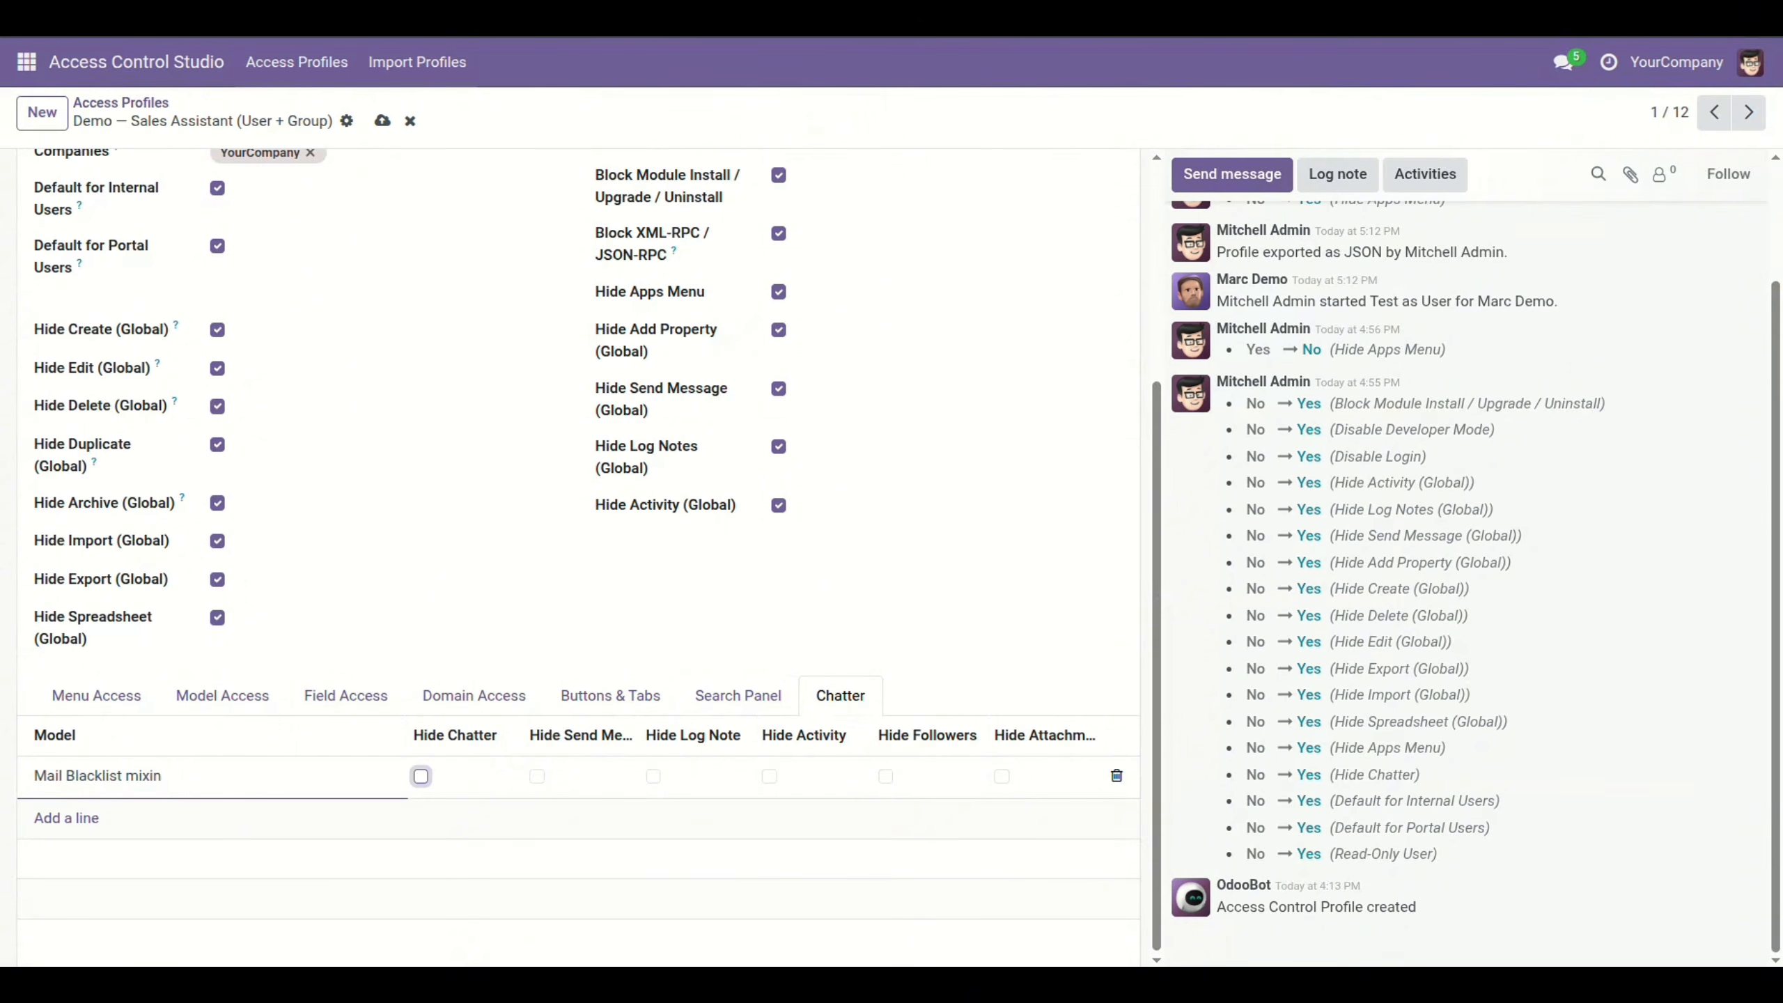
Step: Reopen the Sales Assistant profile from the access profiles overview and start a Test as User session for its assigned user
{"action": "left_click", "coordinate": [296, 62]}
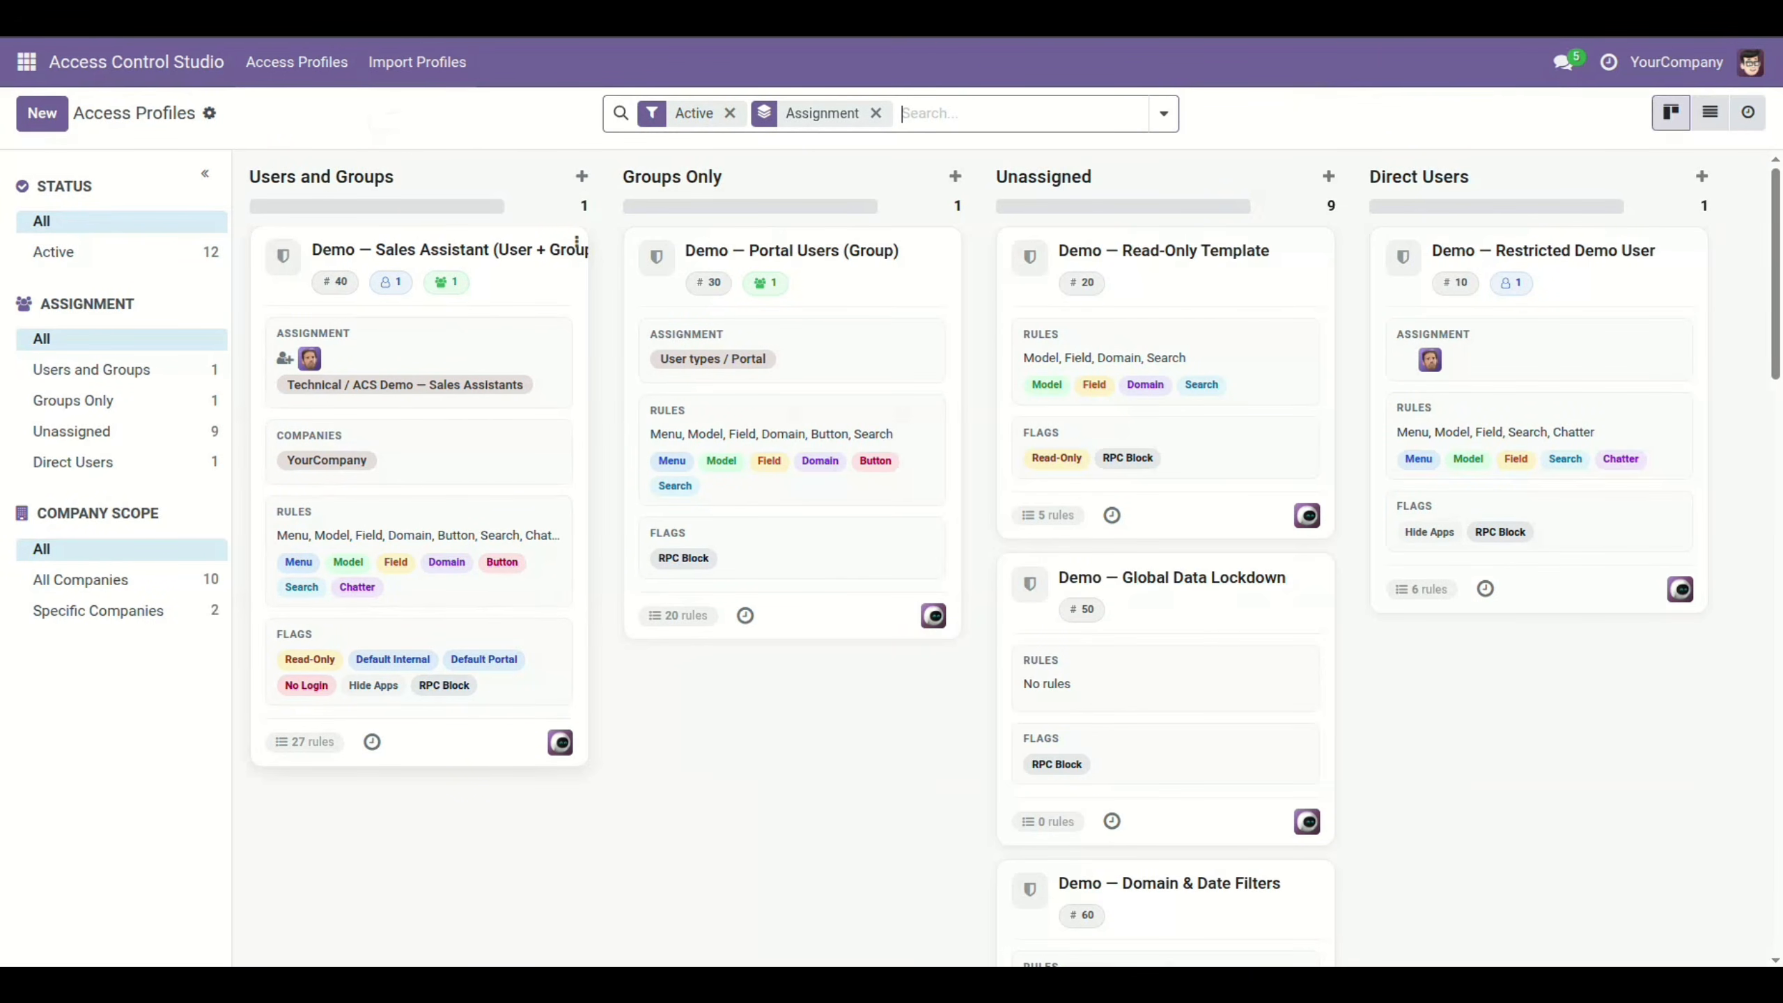
{"action": "left_click", "coordinate": [420, 485]}
{"action": "scroll", "coordinate": [449, 505], "scroll_direction": "down", "scroll_amount": 3}
{"action": "scroll", "coordinate": [449, 506], "scroll_direction": "up", "scroll_amount": 3}
{"action": "left_click", "coordinate": [68, 173]}
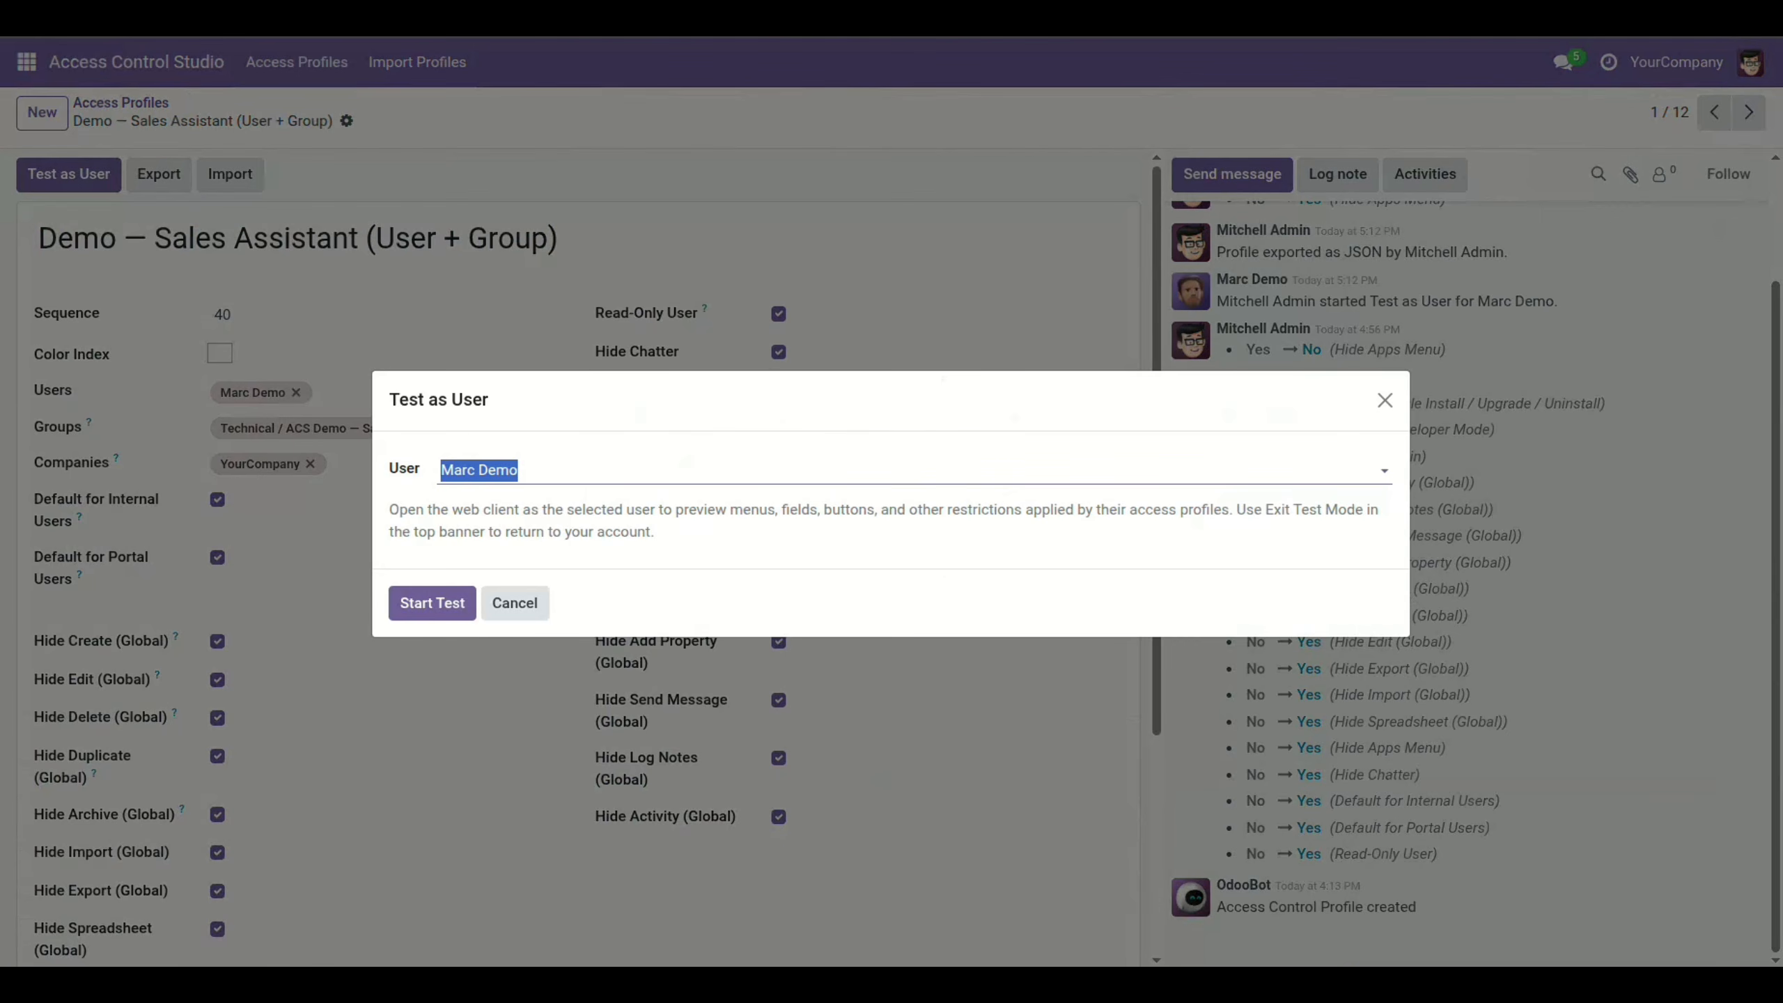
{"action": "left_click", "coordinate": [430, 603]}
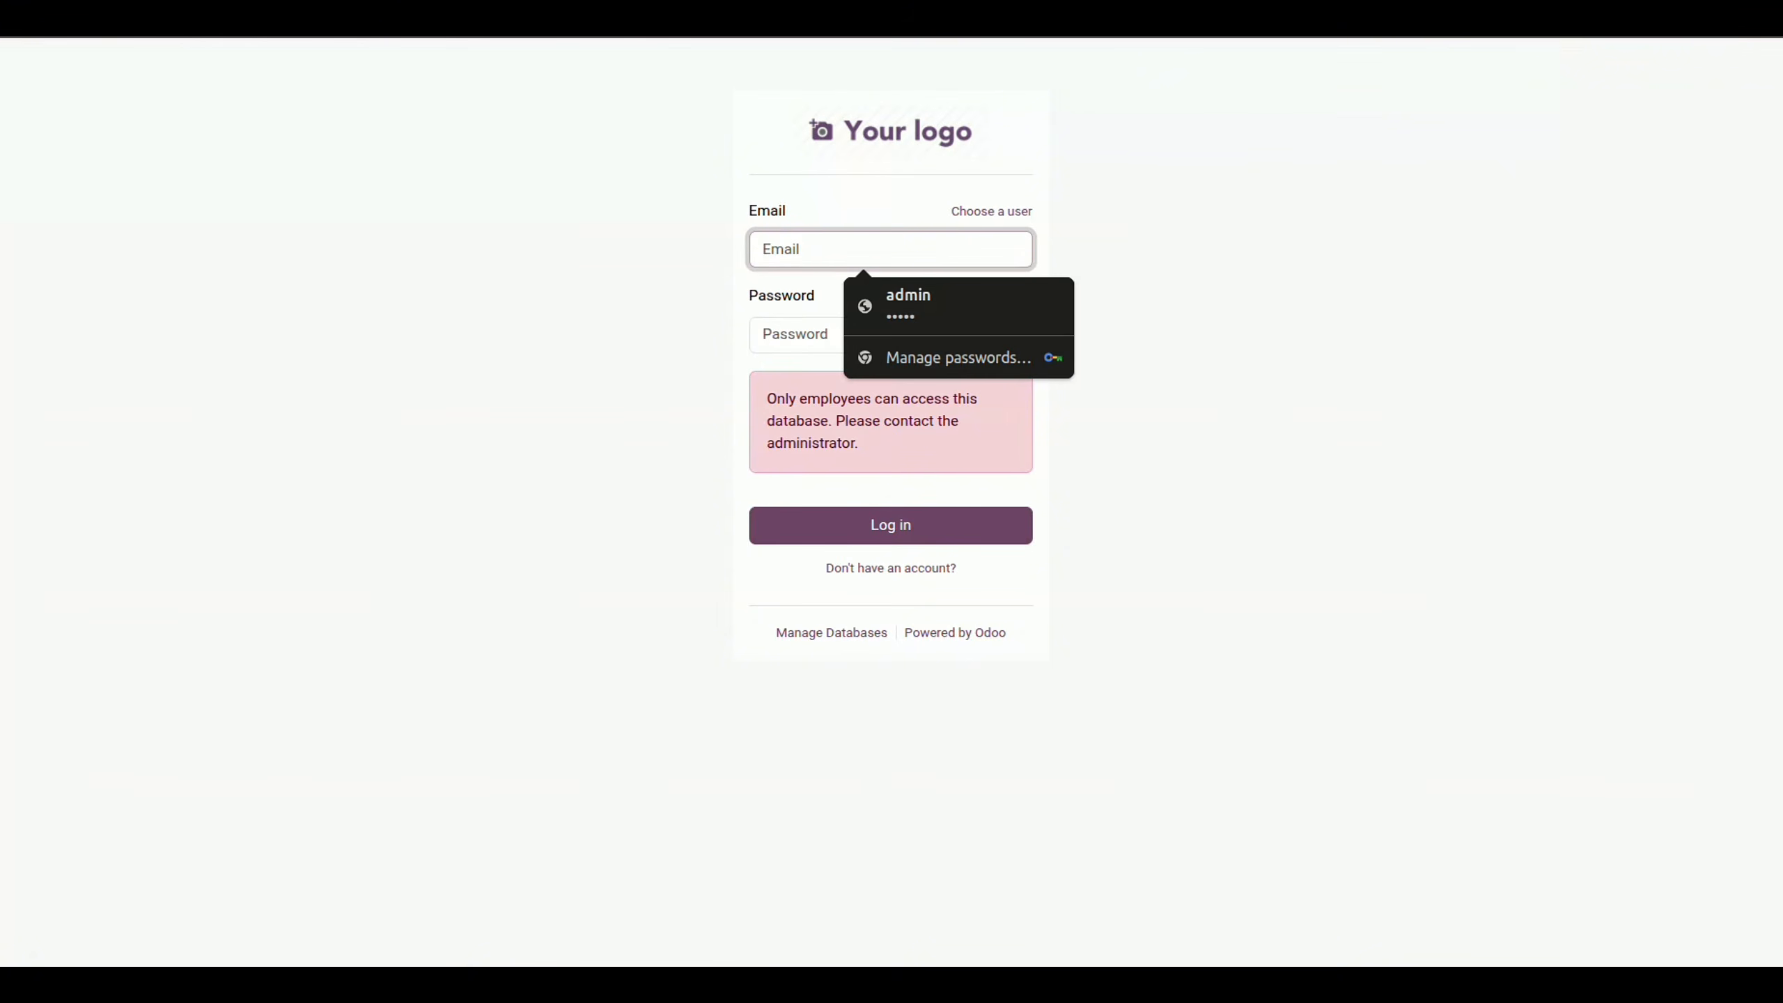
Step: Log back in with the saved administrator login and password
{"action": "left_click", "coordinate": [912, 307]}
{"action": "left_click", "coordinate": [891, 526]}
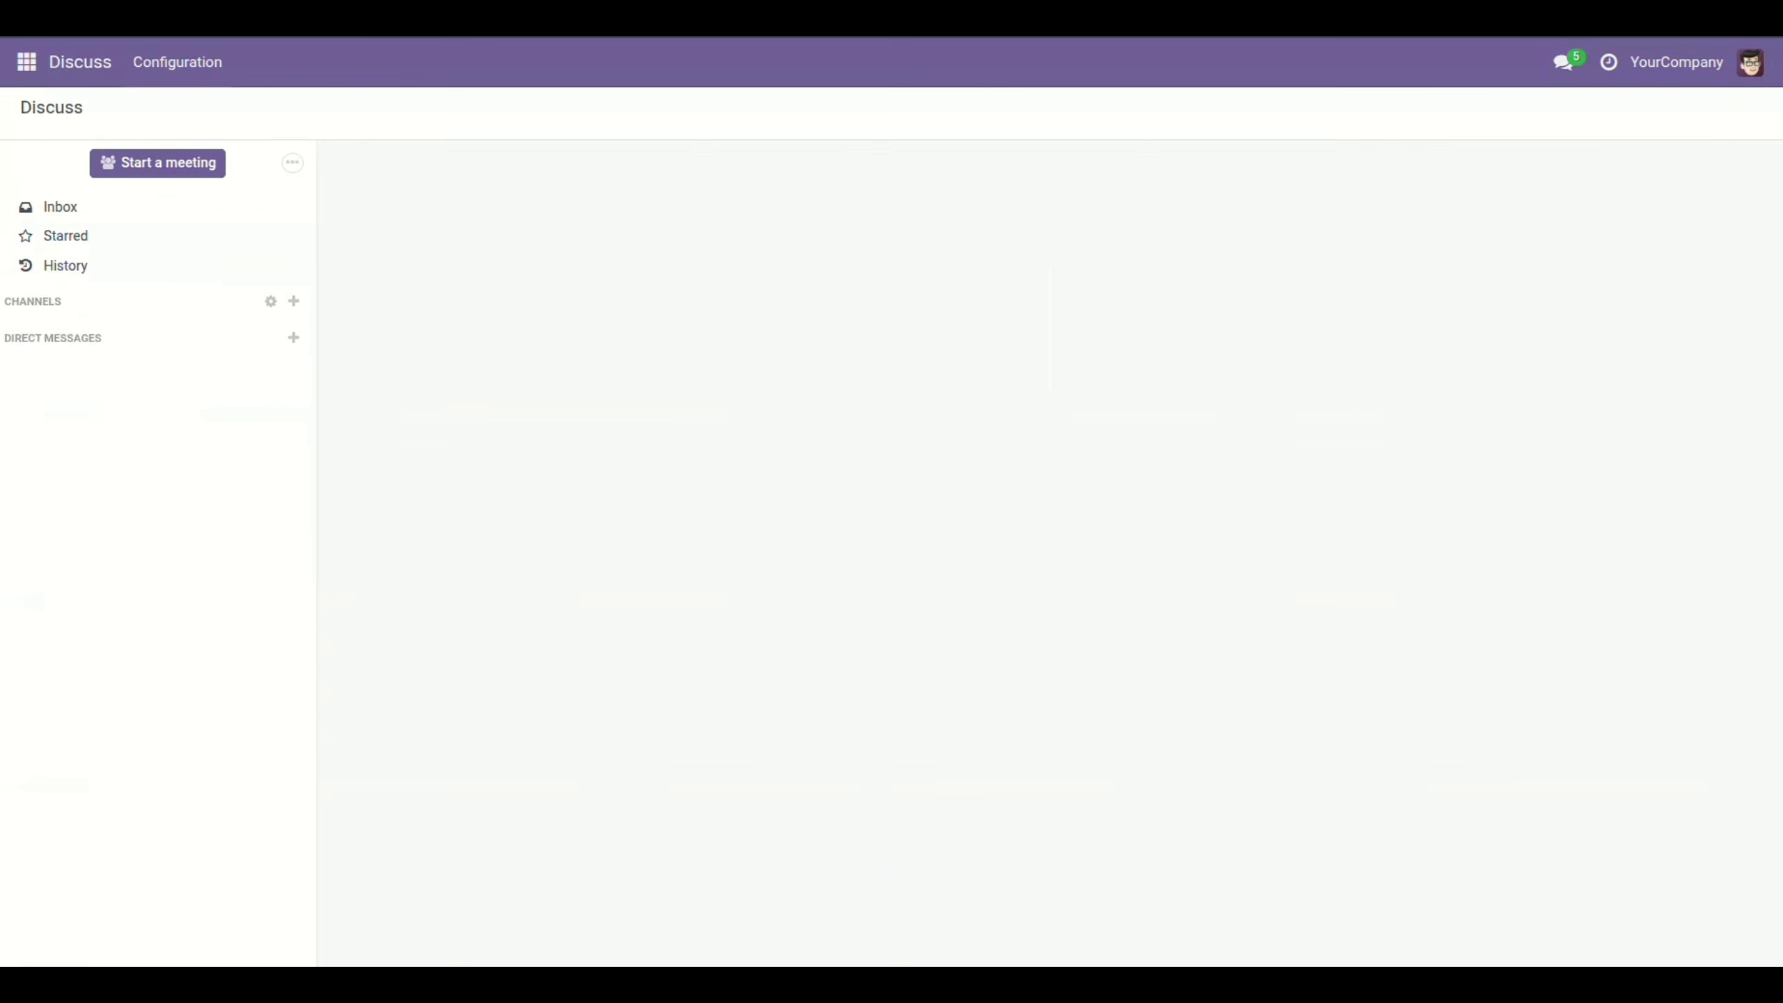
Step: Go to Access Control Studio and open the Demo — Sales Assistant (User + Group) profile
{"action": "left_click", "coordinate": [26, 62]}
{"action": "left_click", "coordinate": [77, 141]}
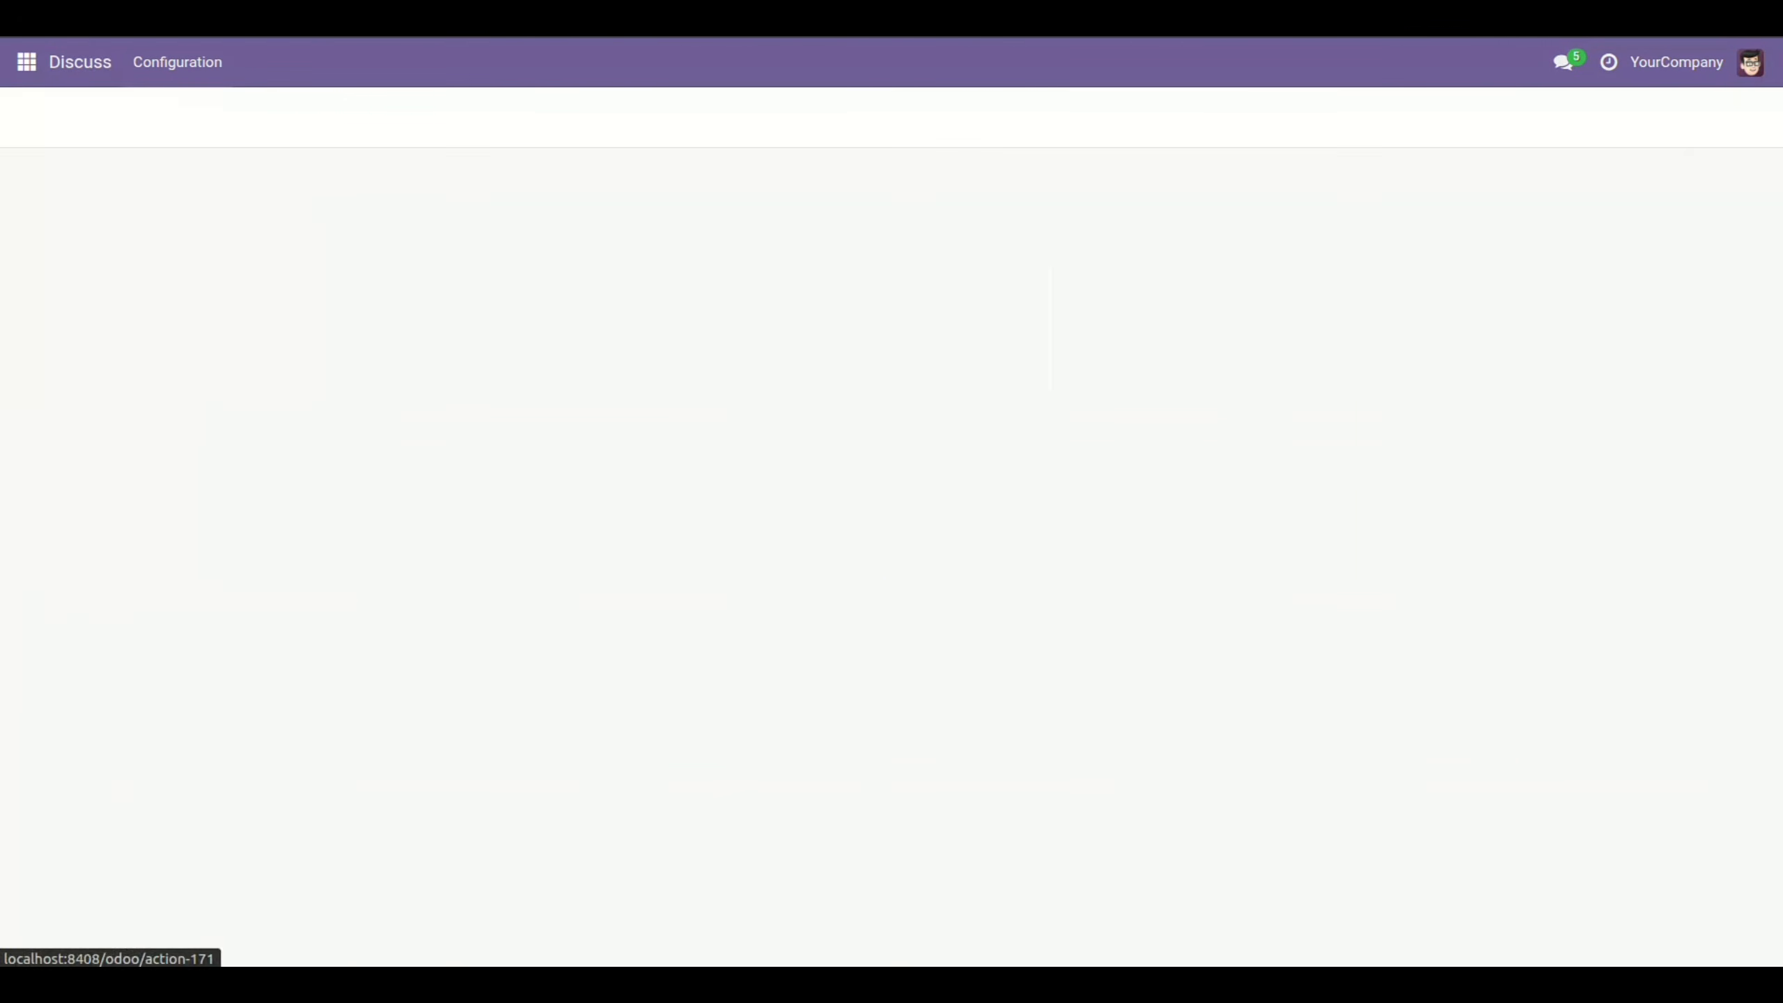
{"action": "left_click", "coordinate": [420, 251]}
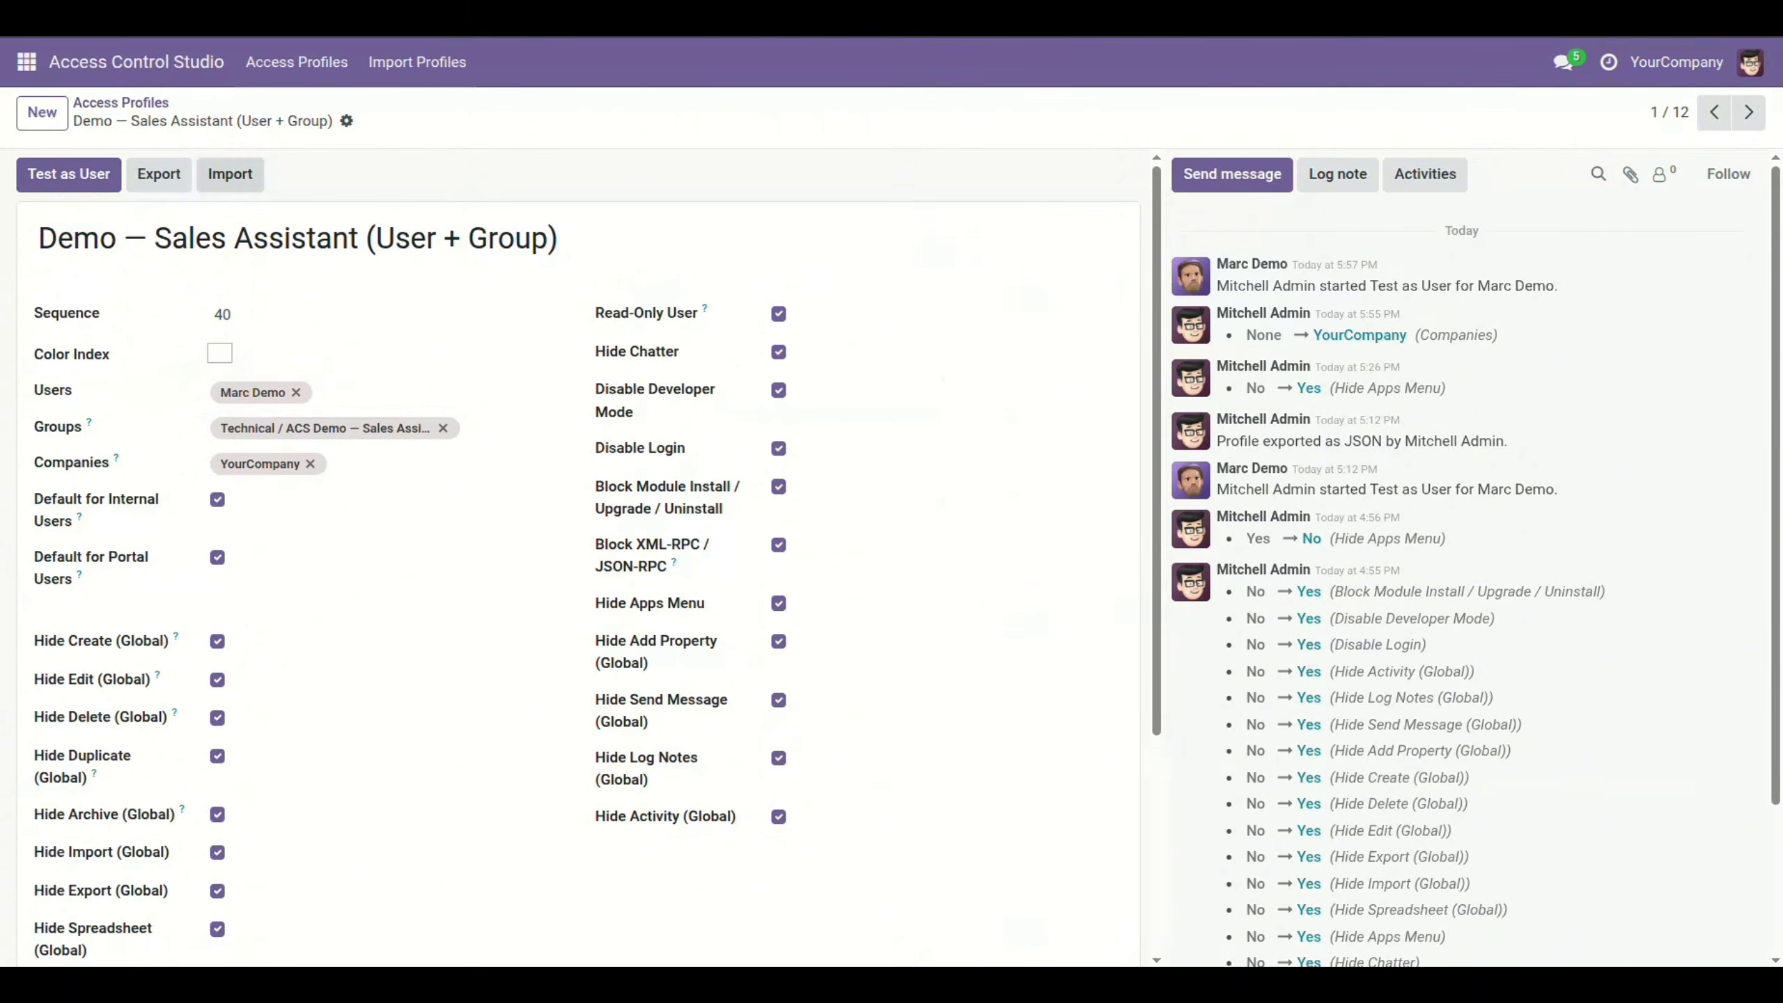
Step: Check the profile's export options and the import options for access profiles, closing both without exporting or importing
{"action": "left_click", "coordinate": [159, 175]}
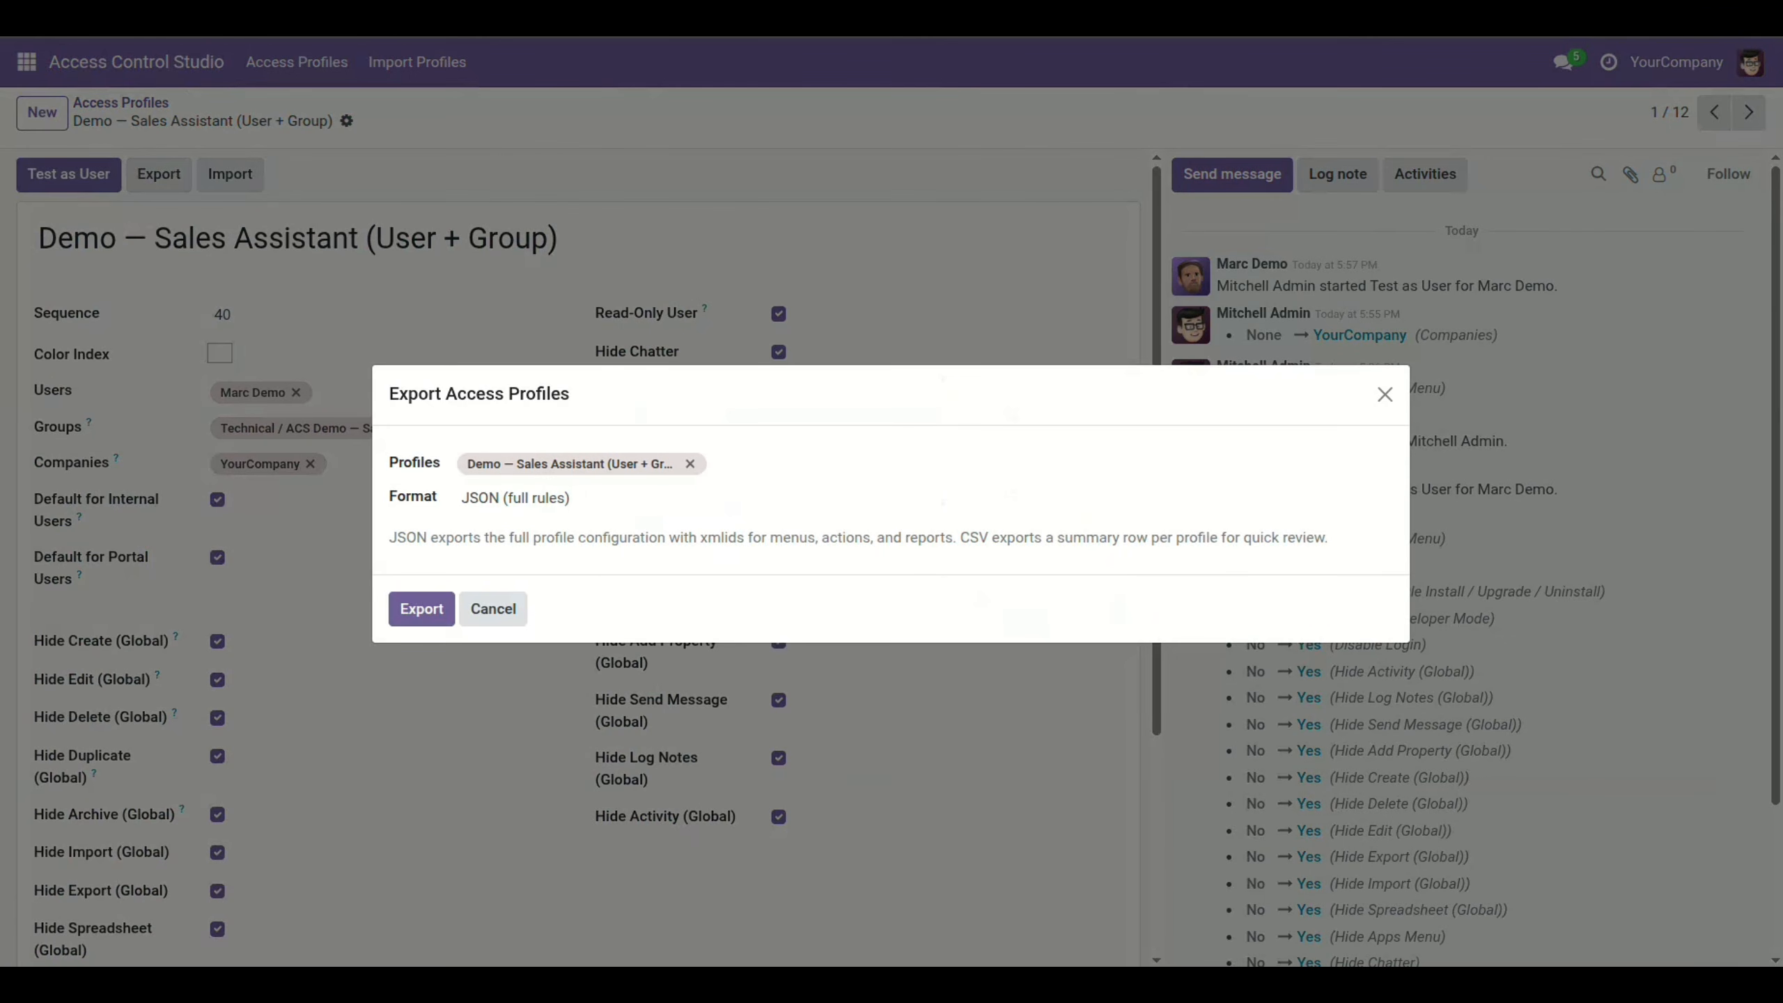
{"action": "left_click", "coordinate": [493, 608]}
{"action": "left_click", "coordinate": [230, 174]}
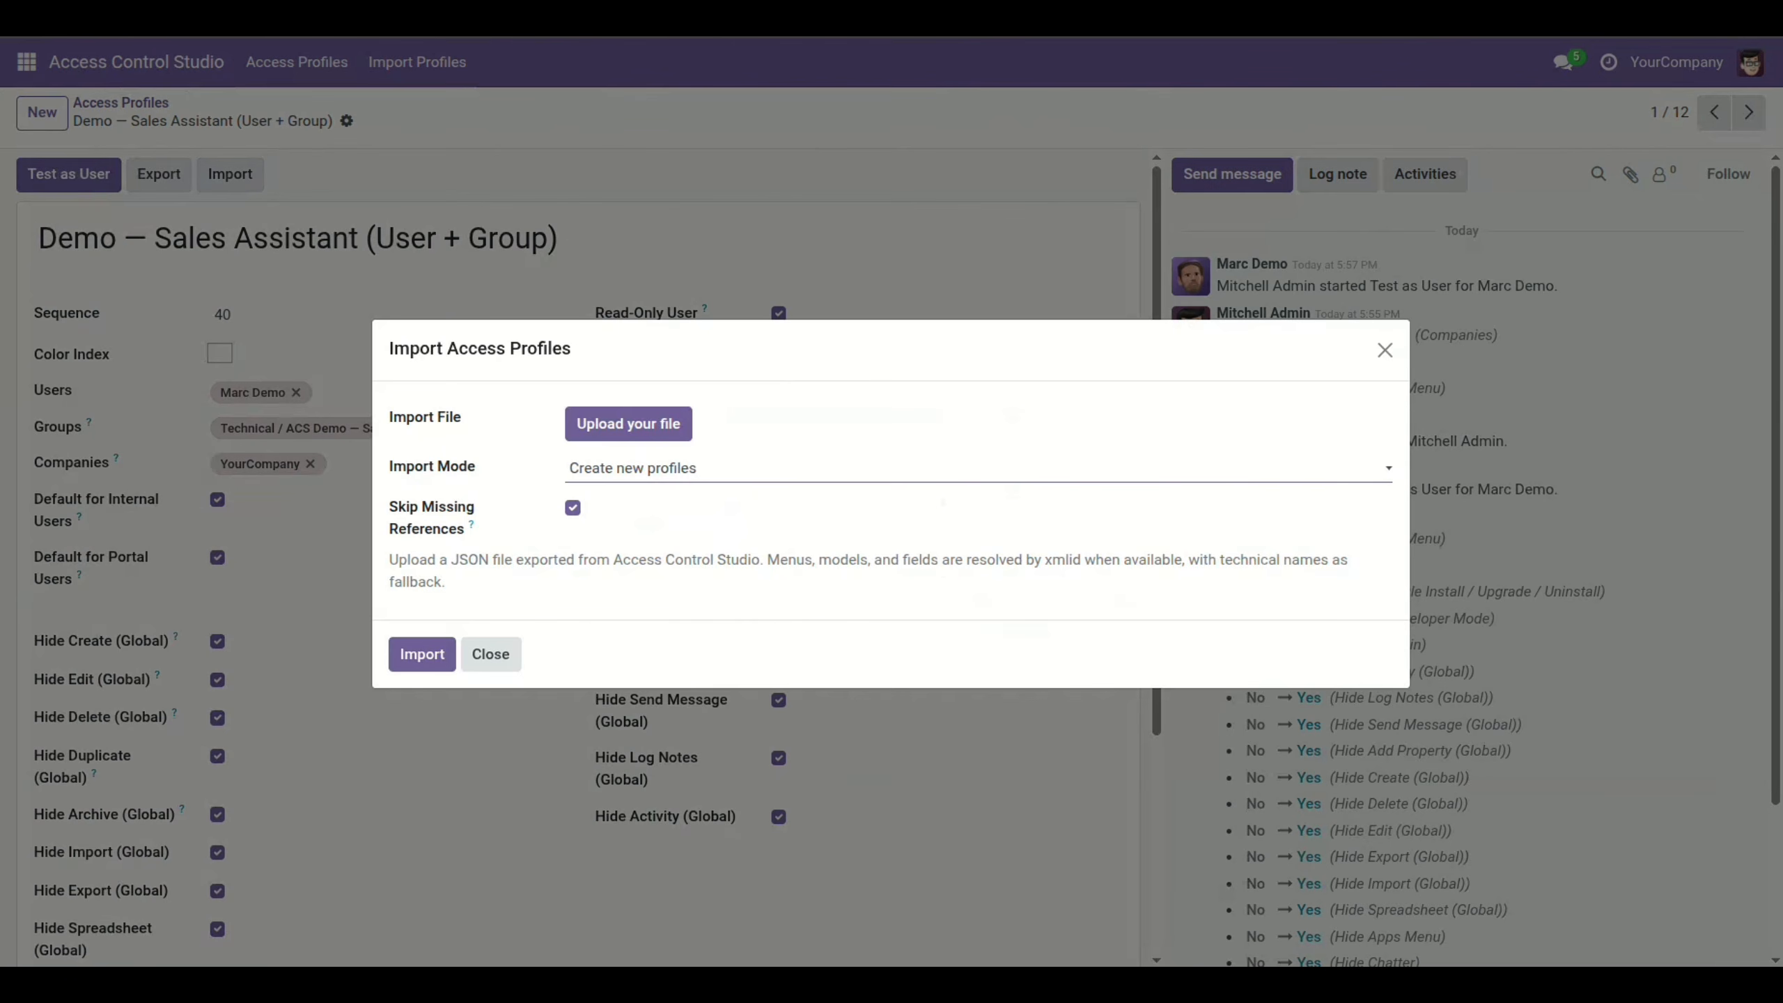
{"action": "left_click", "coordinate": [490, 655]}
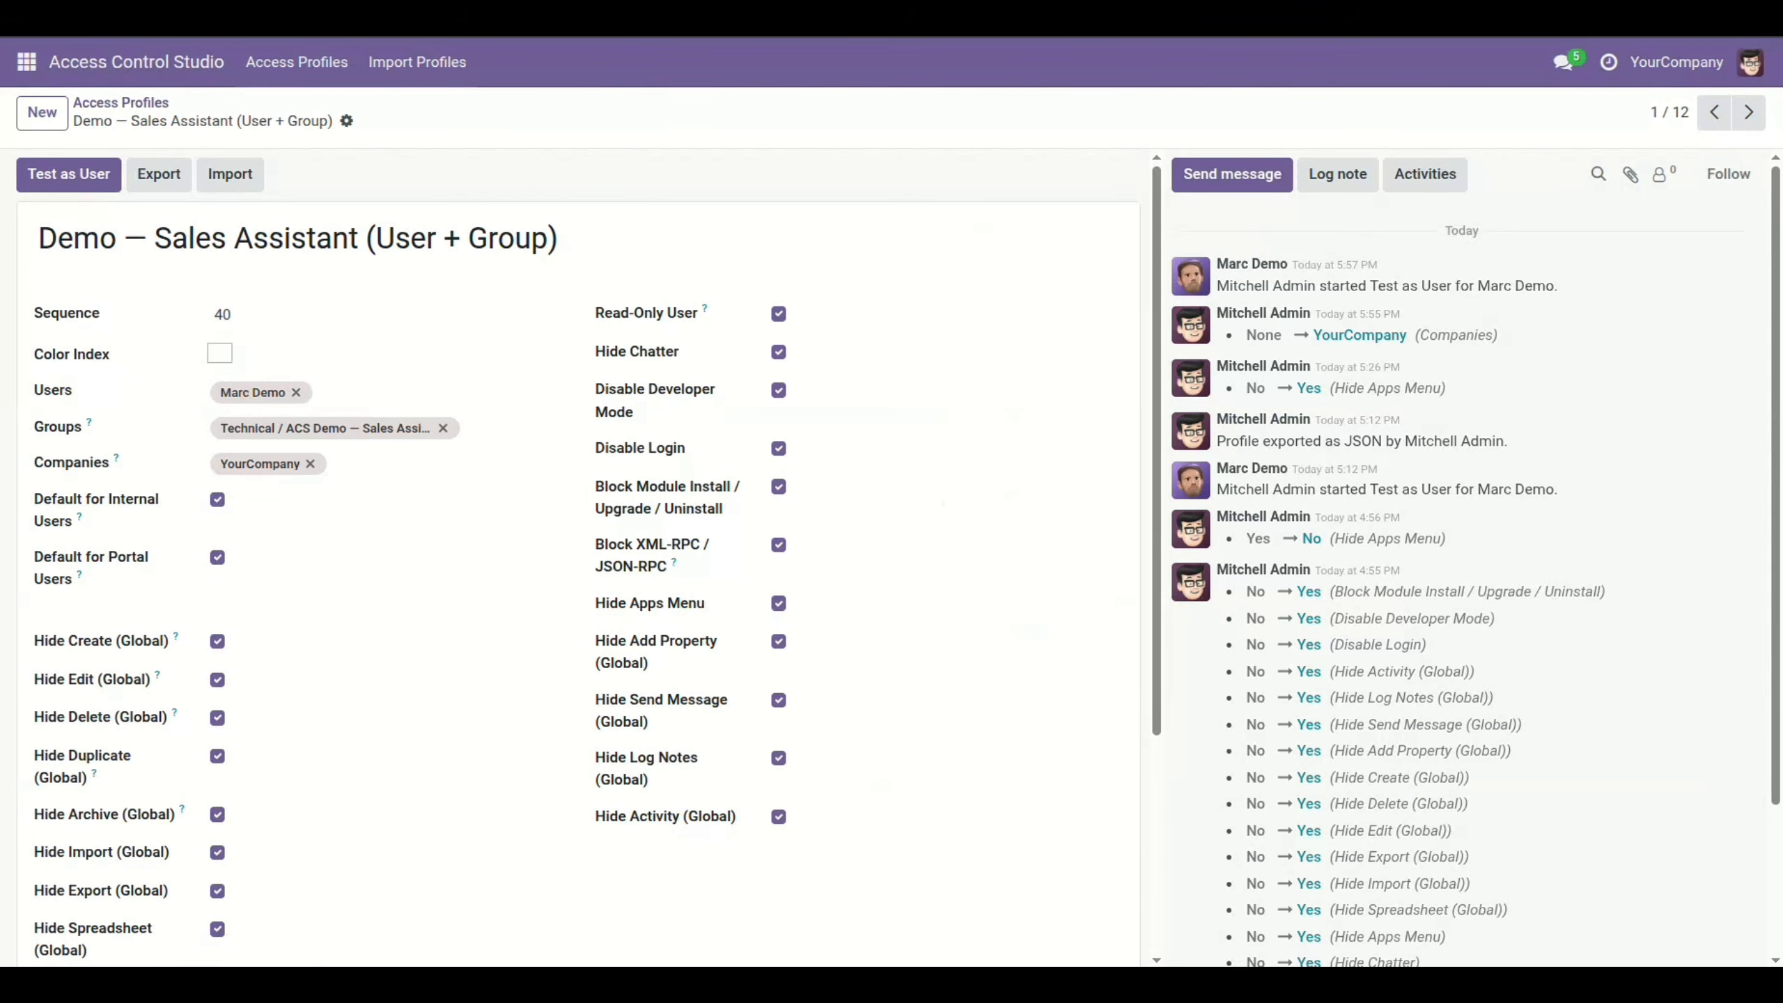
Step: Return to the access profiles overview and browse the demo profiles grouped by assignment
{"action": "left_click", "coordinate": [121, 103]}
{"action": "scroll", "coordinate": [580, 249], "scroll_direction": "down", "scroll_amount": 3}
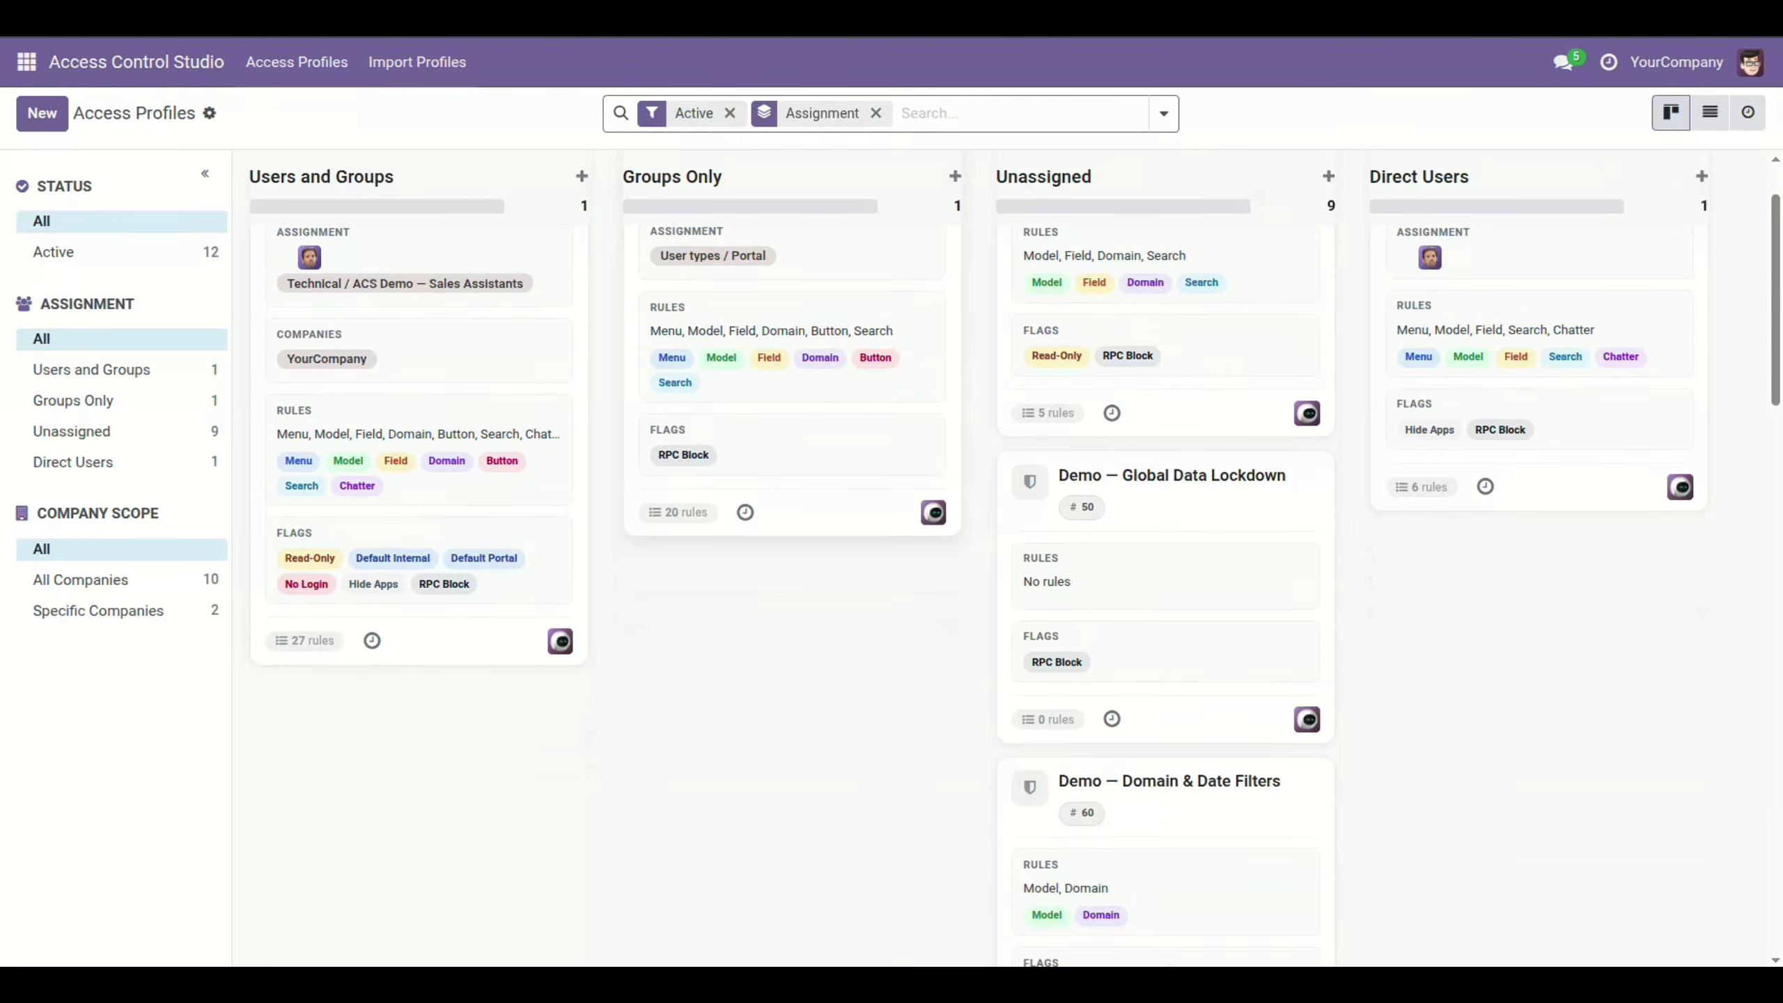
{"action": "scroll", "coordinate": [983, 563], "scroll_direction": "down", "scroll_amount": 2}
{"action": "scroll", "coordinate": [983, 562], "scroll_direction": "up", "scroll_amount": 4}
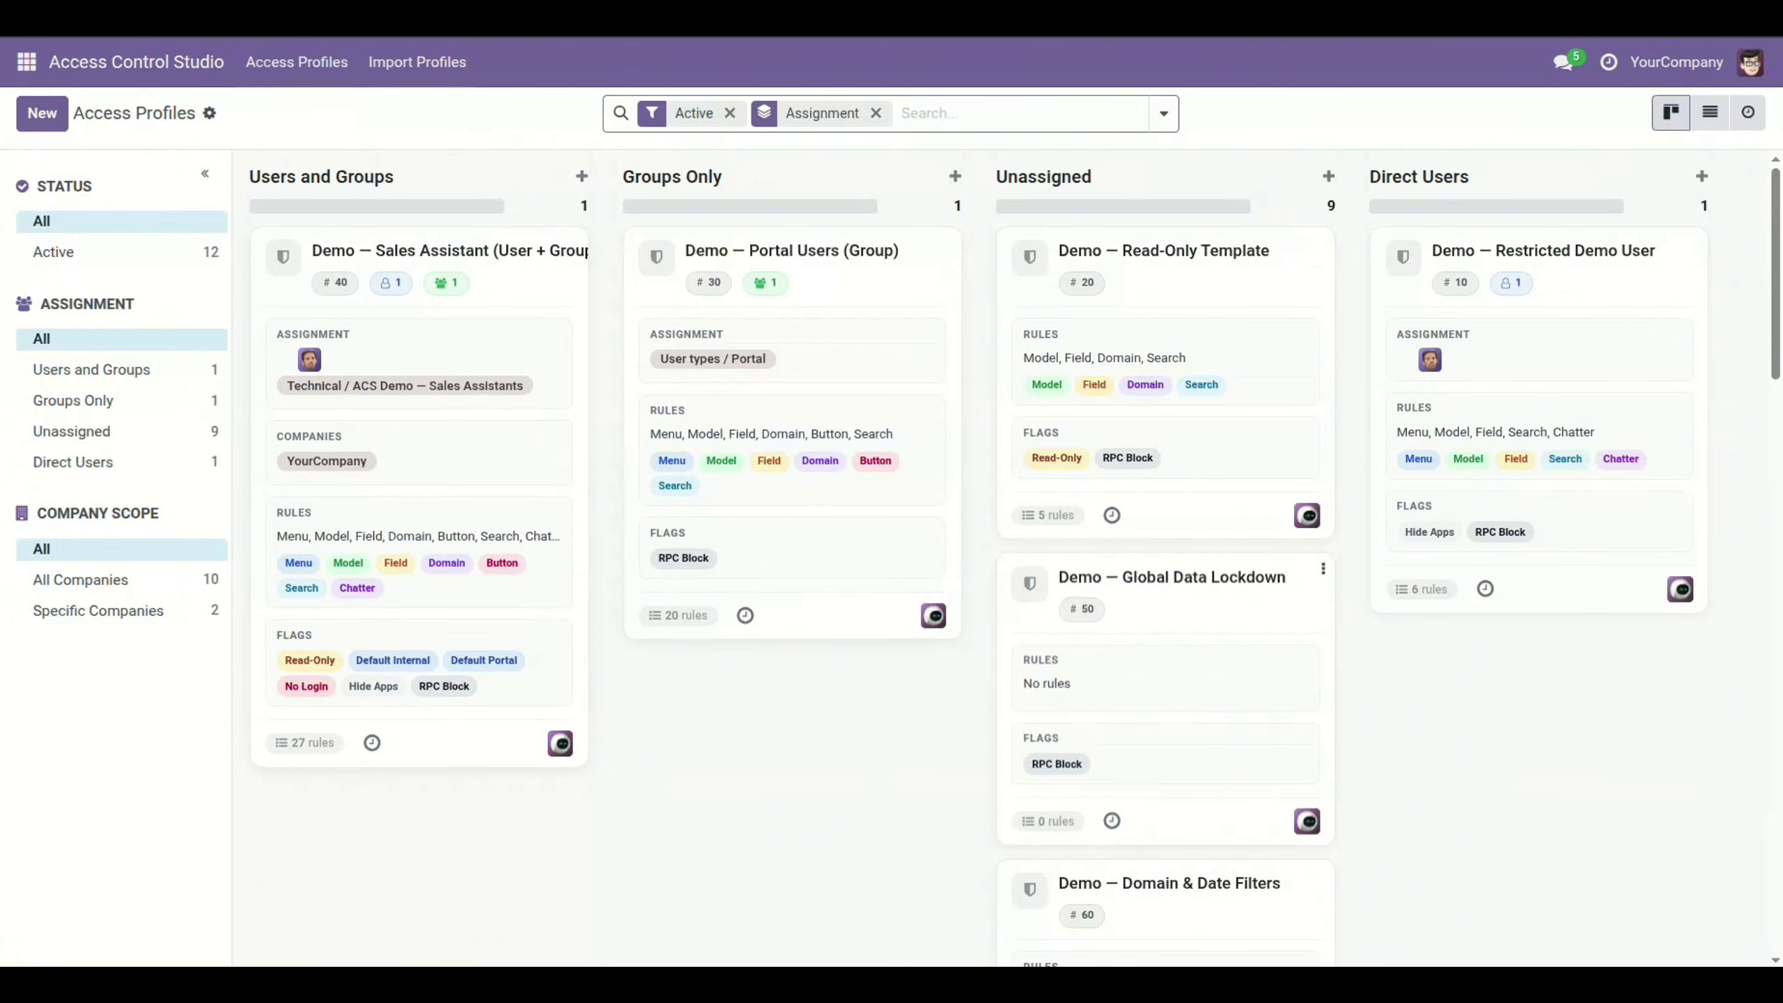
{"action": "scroll", "coordinate": [1166, 632], "scroll_direction": "down", "scroll_amount": 1}
{"action": "scroll", "coordinate": [1166, 633], "scroll_direction": "down", "scroll_amount": 6}
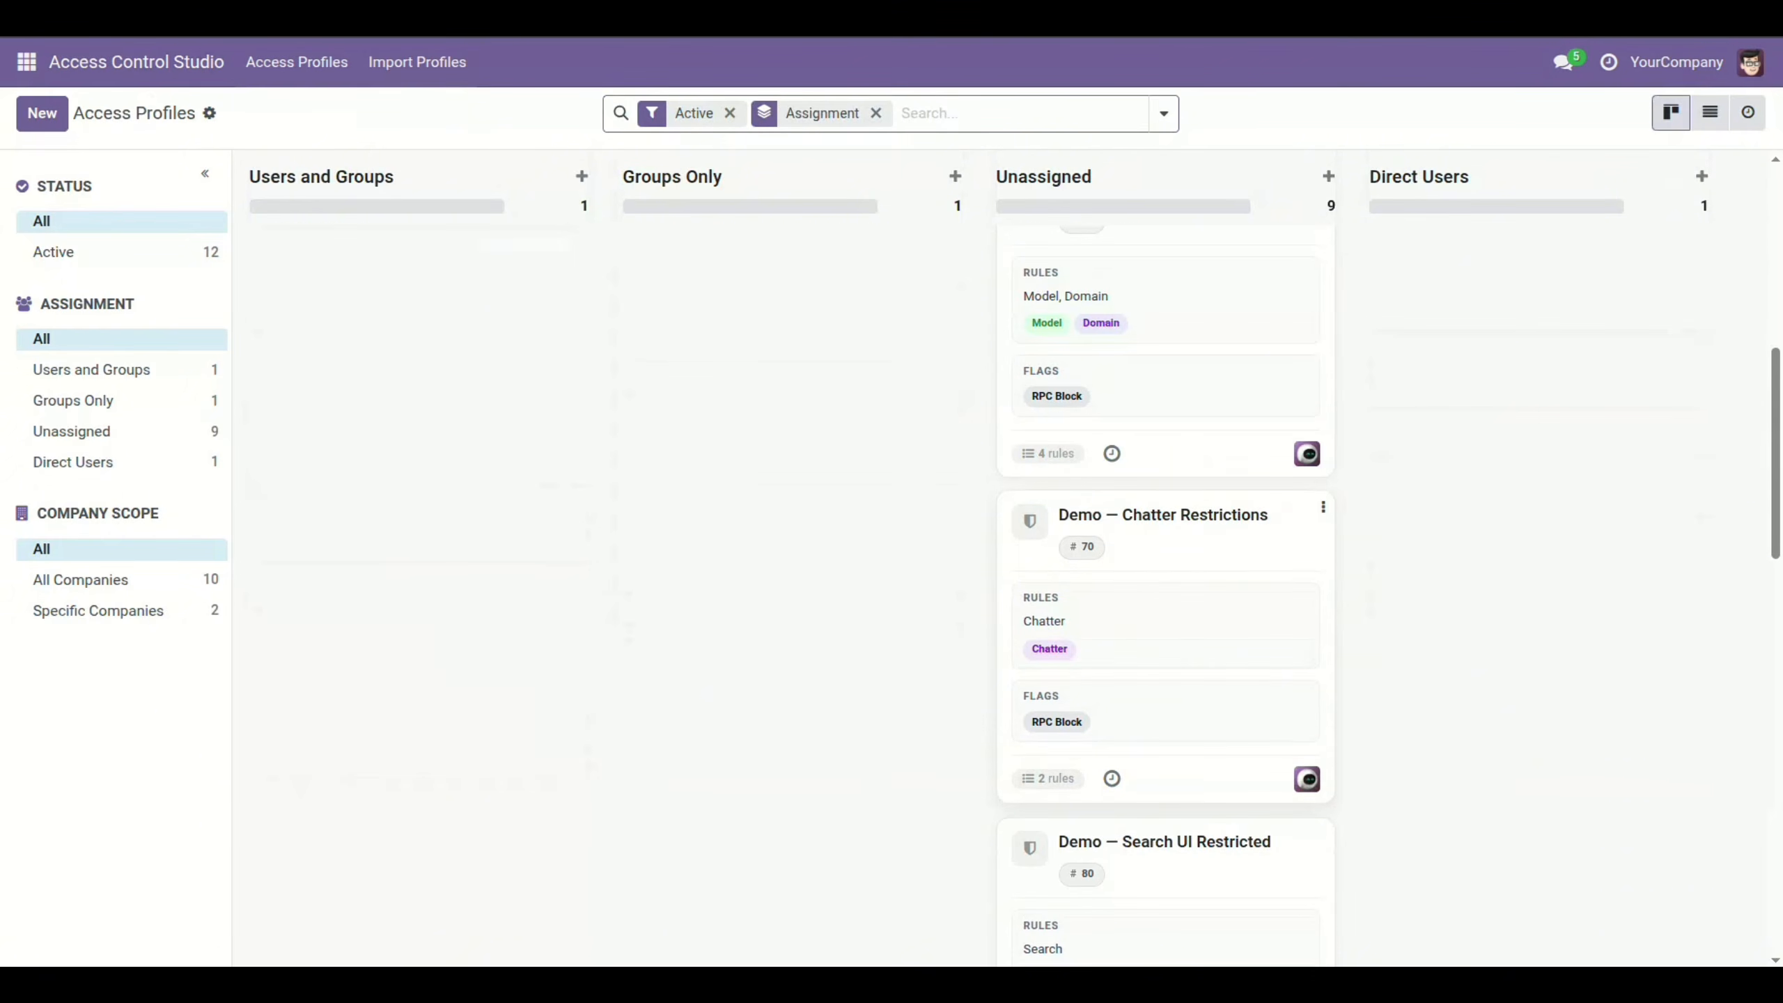
Step: Open the Demo — Chatter Restrictions profile and look through its model, field, domain, button and chatter rules
{"action": "left_click", "coordinate": [1187, 515]}
{"action": "scroll", "coordinate": [580, 555], "scroll_direction": "down", "scroll_amount": 5}
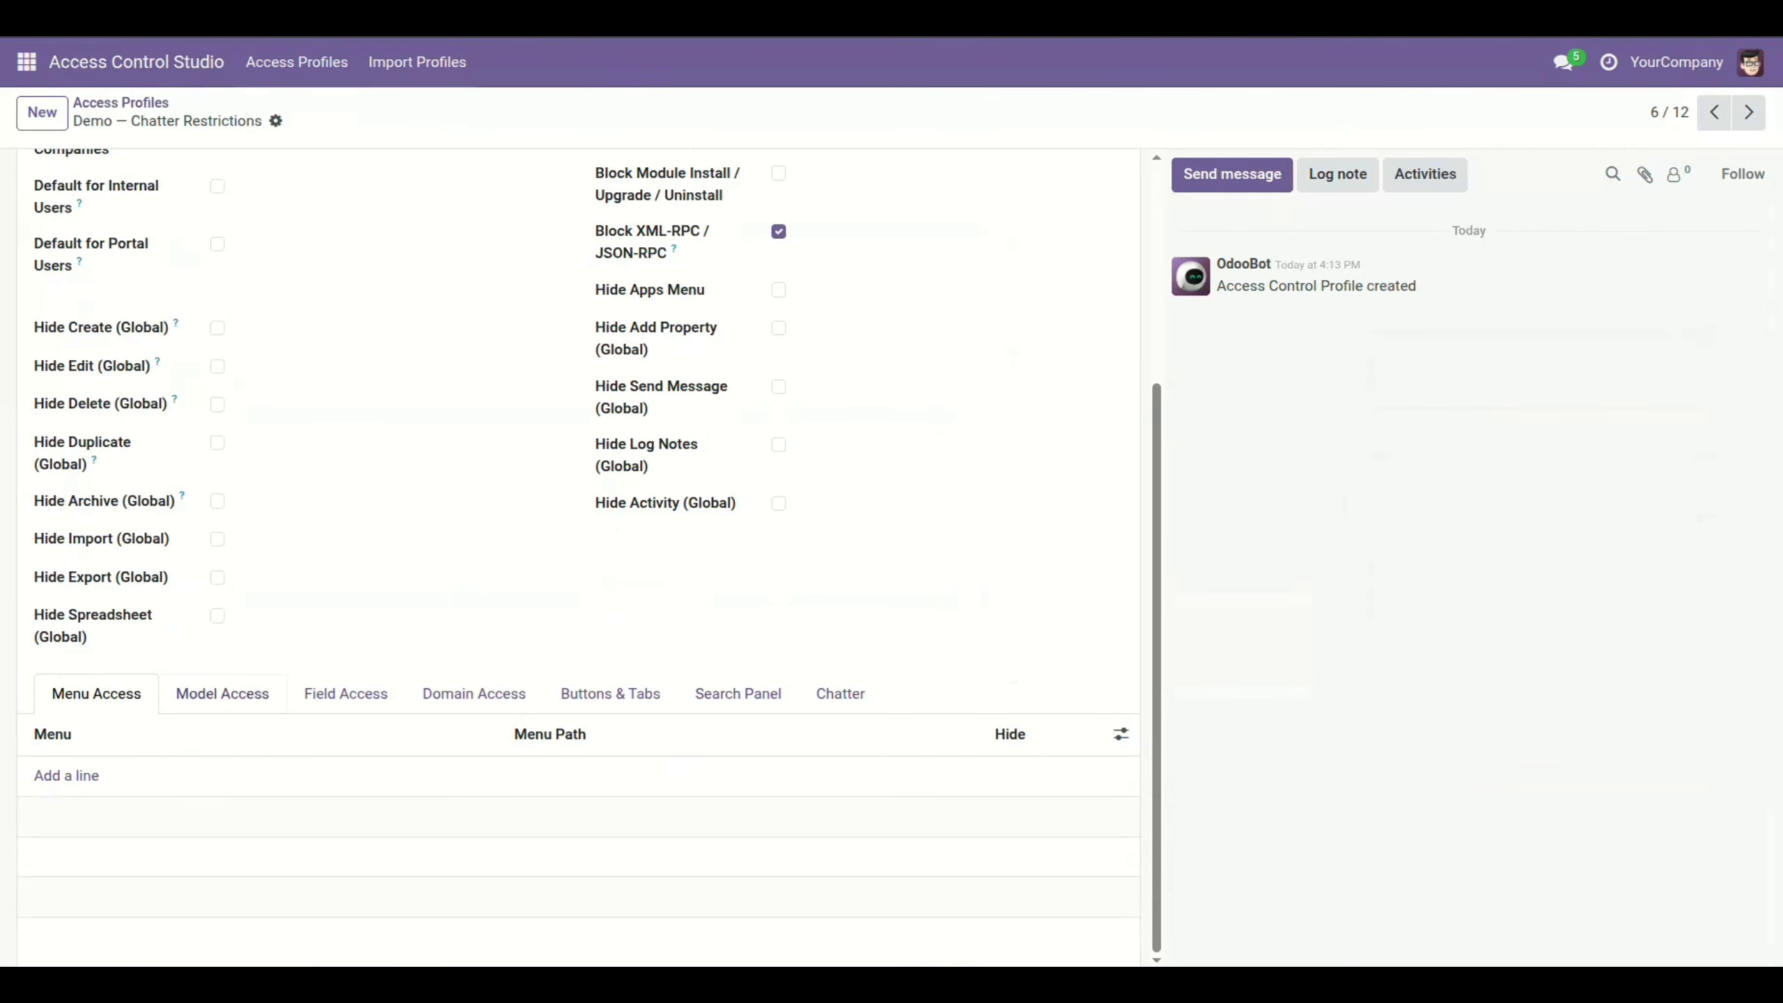
{"action": "left_click", "coordinate": [222, 694]}
{"action": "left_click", "coordinate": [346, 694]}
{"action": "left_click", "coordinate": [473, 694]}
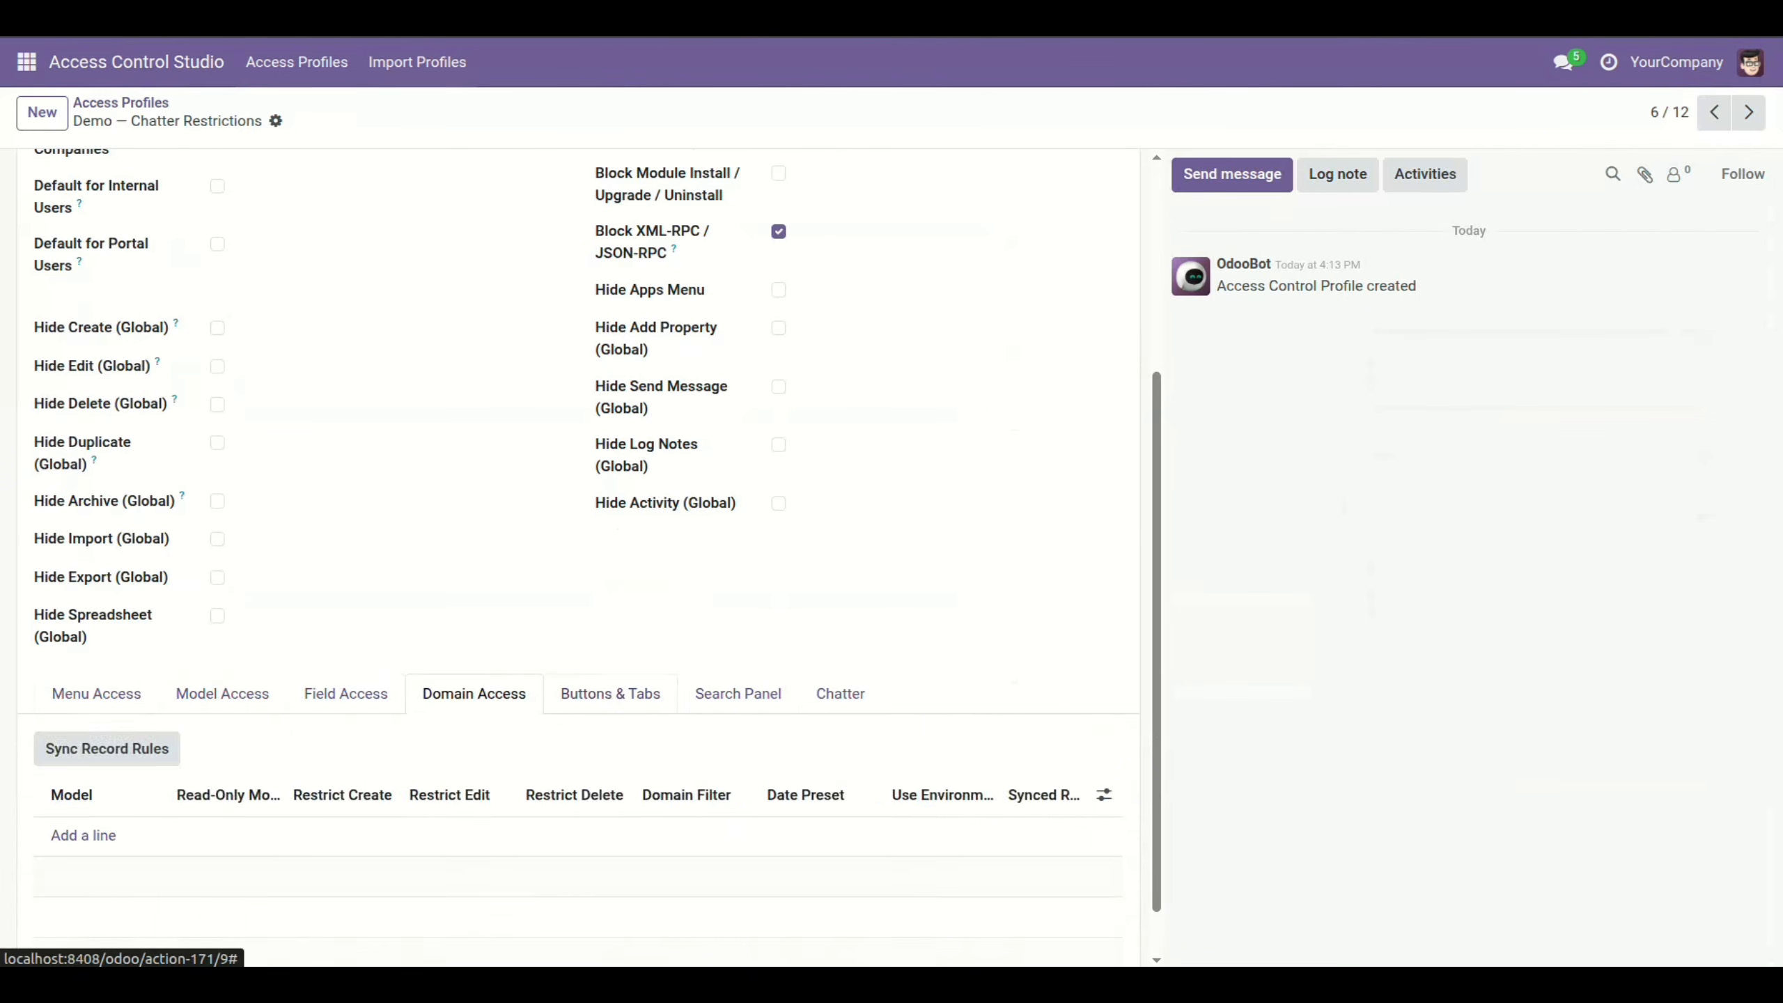
{"action": "left_click", "coordinate": [611, 695]}
{"action": "left_click", "coordinate": [840, 696]}
{"action": "scroll", "coordinate": [580, 555], "scroll_direction": "up", "scroll_amount": 5}
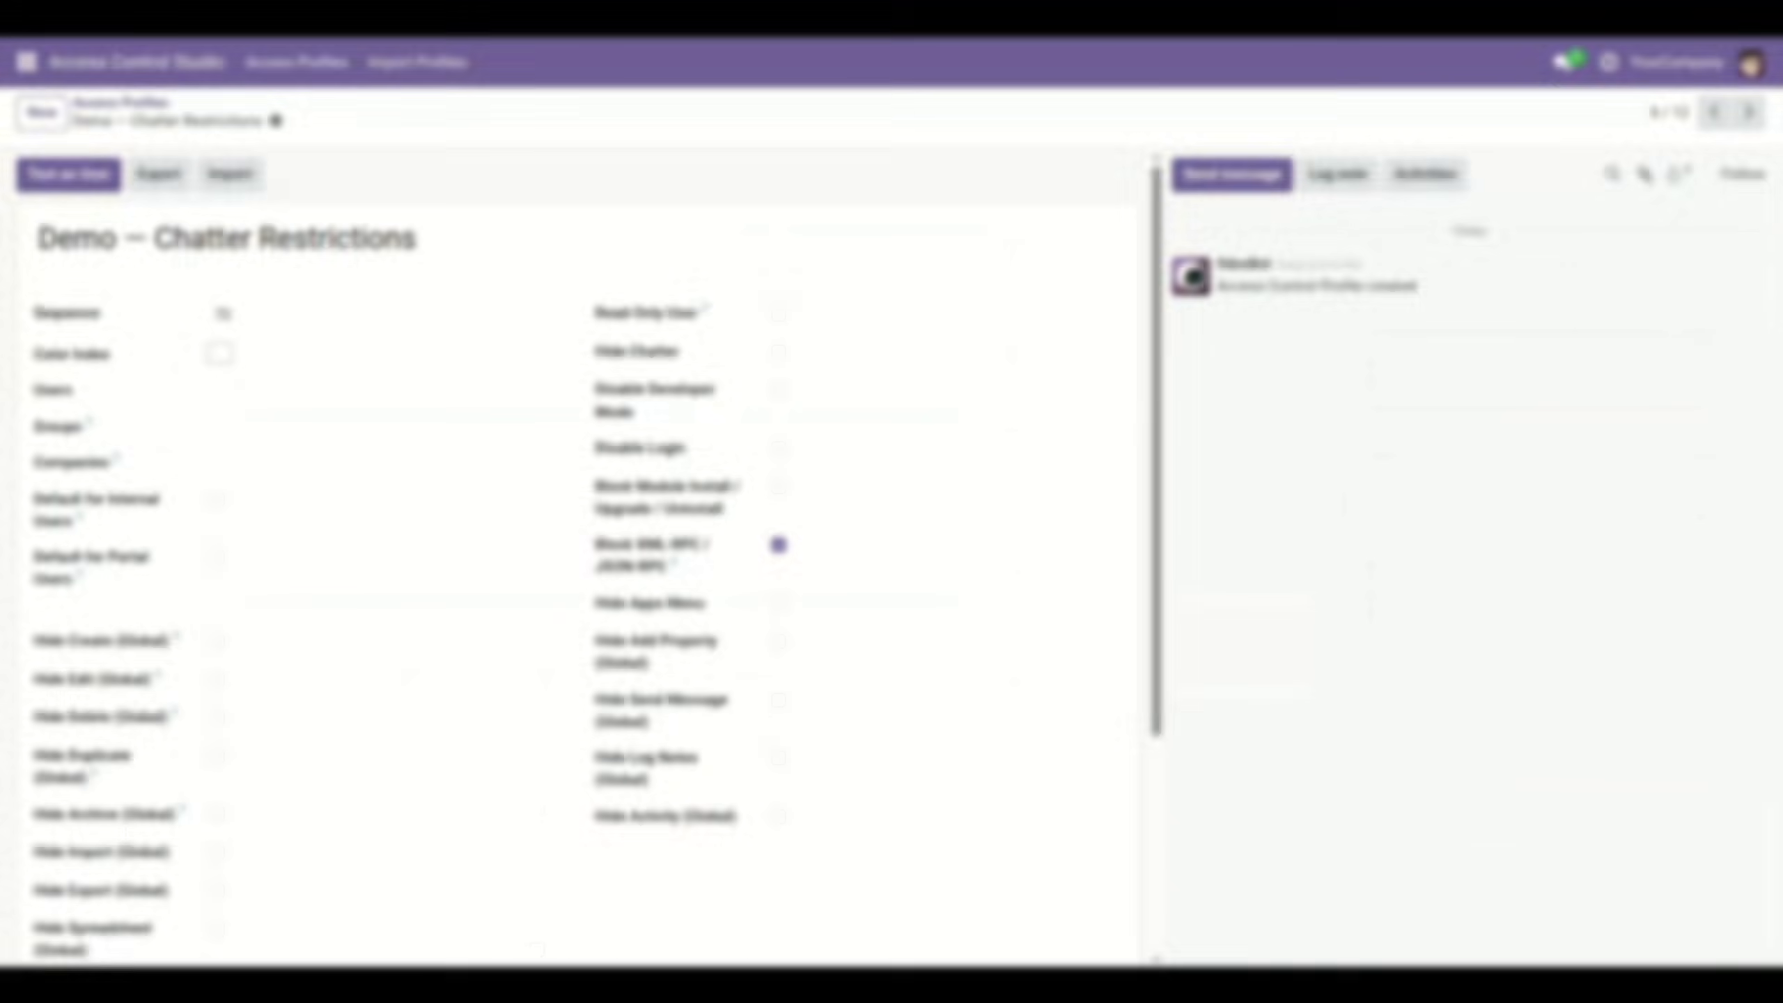